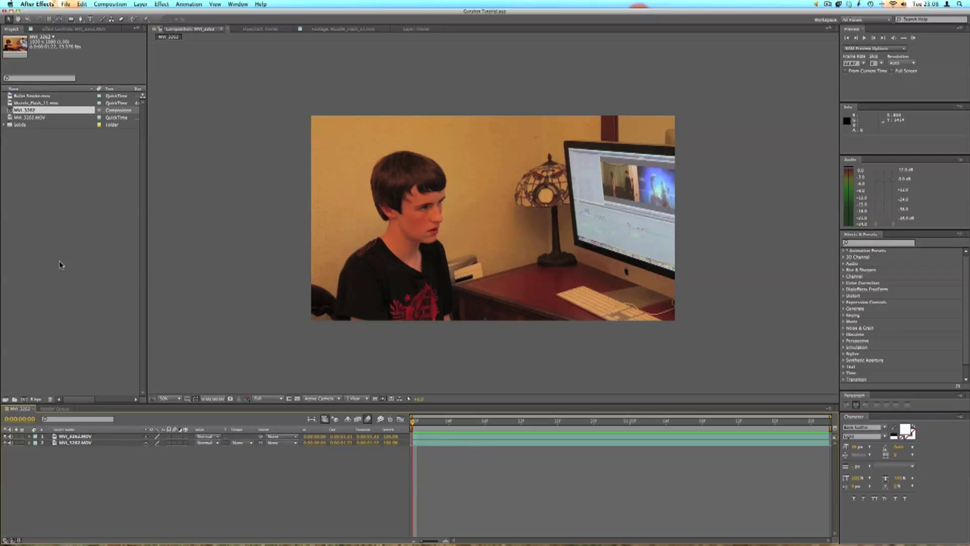
- Hide the MVI_3262.MOV layer to preview the empty background plate, then show it again
click(78, 438)
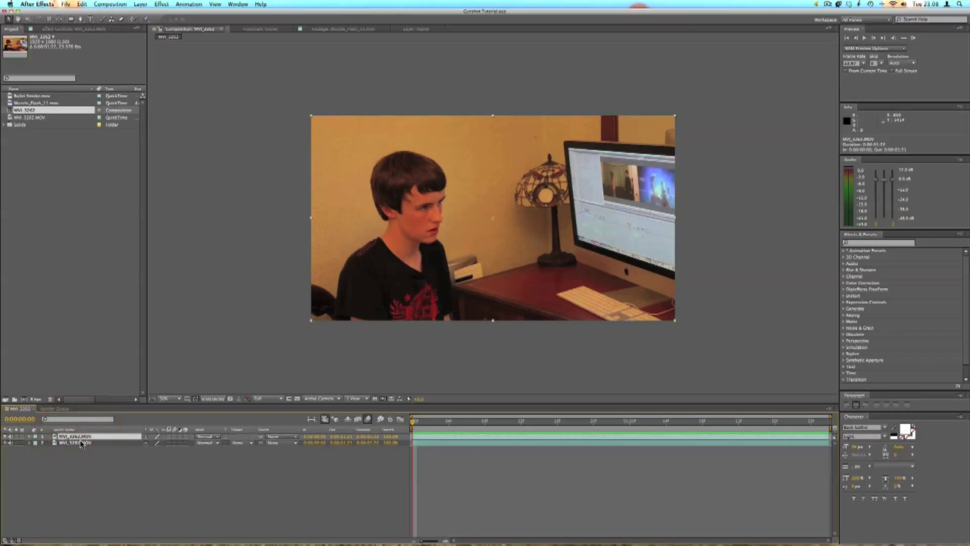
shift+click(79, 442)
click(78, 437)
click(7, 437)
key(space)
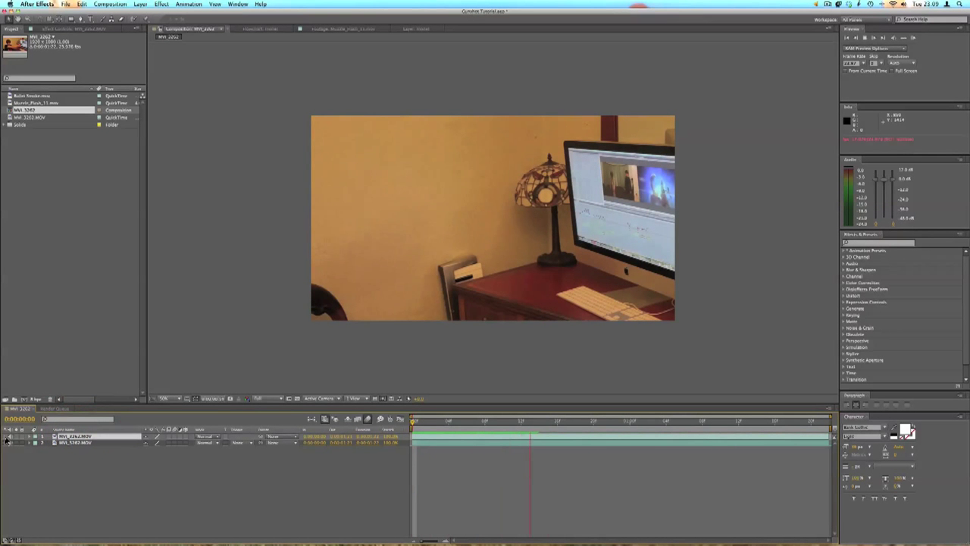
click(7, 437)
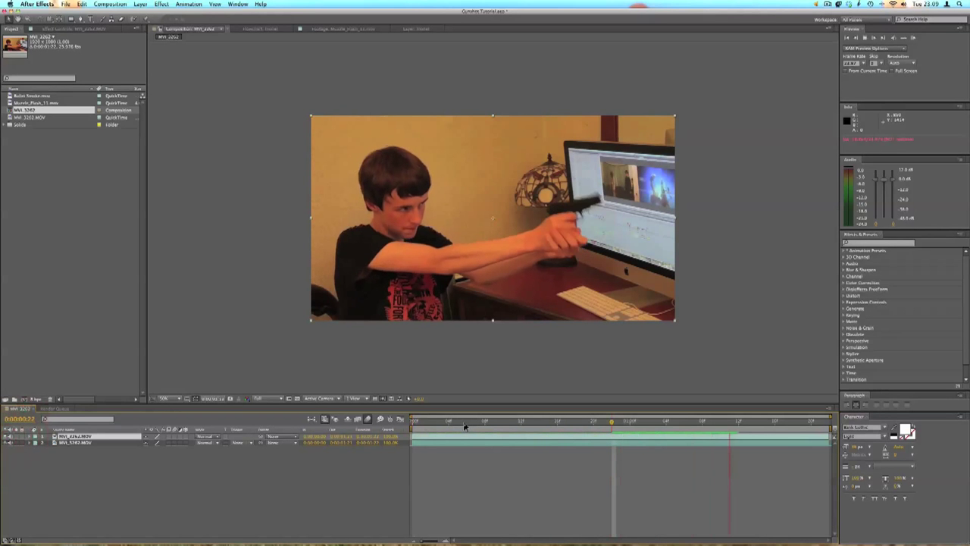
- Scrub to the frame where the gun is aimed and drag Muzzle_Flash_11.mov into the composition
click(466, 428)
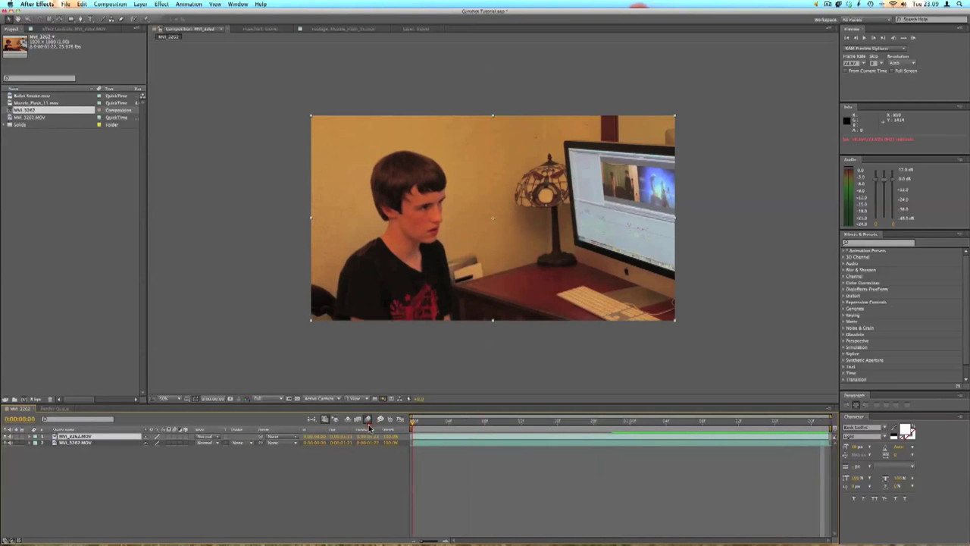
click(511, 455)
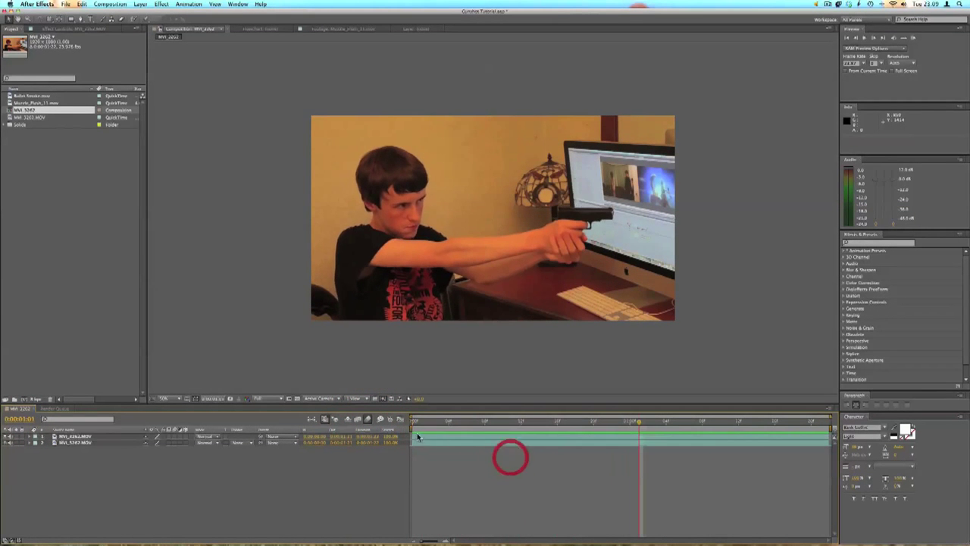
mouse_move(442, 424)
mouse_down()
mouse_move(602, 425)
mouse_move(592, 424)
mouse_up()
click(42, 97)
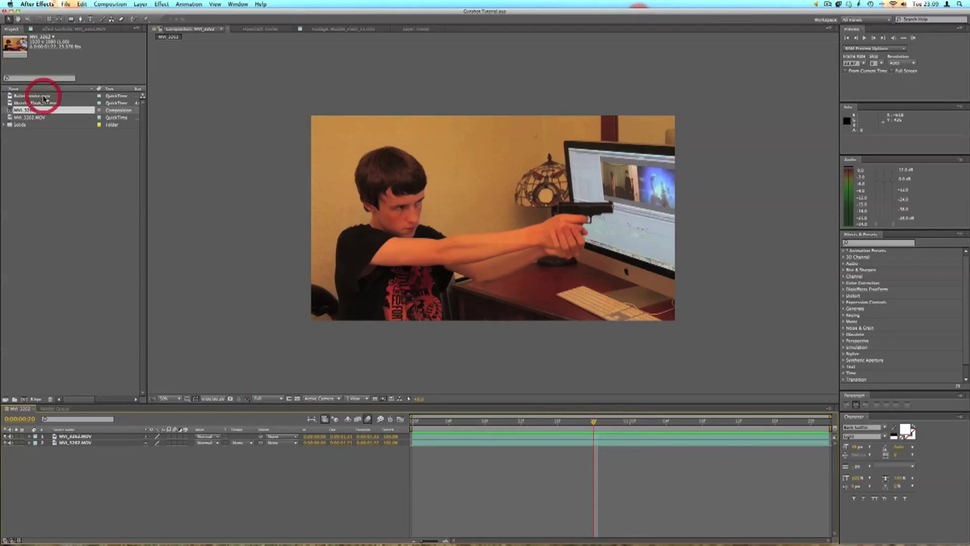
mouse_move(48, 100)
mouse_down()
mouse_move(227, 90)
mouse_move(533, 221)
mouse_move(591, 410)
mouse_move(588, 437)
mouse_move(658, 433)
mouse_up()
- Settle on the firing frame 0:00:01:08 and save the project
middle_click(658, 431)
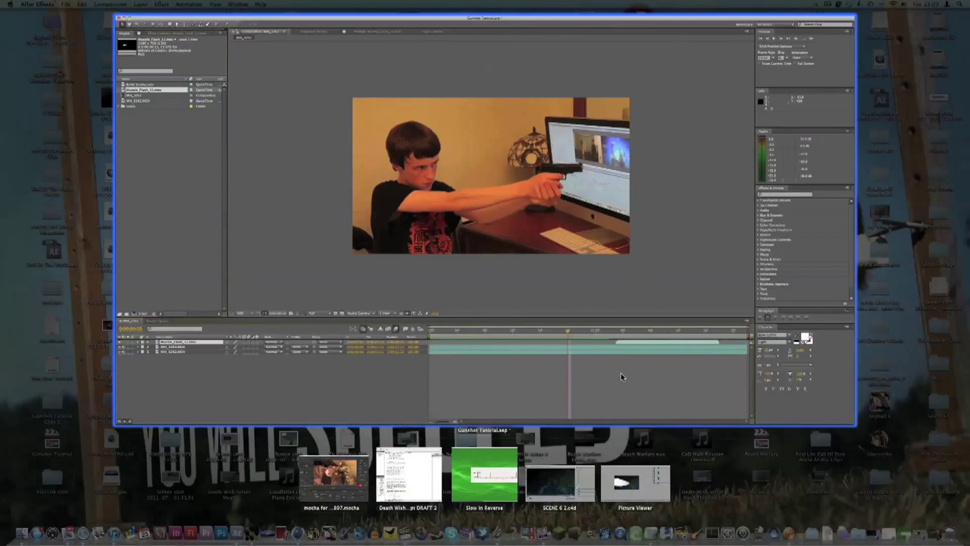
click(620, 373)
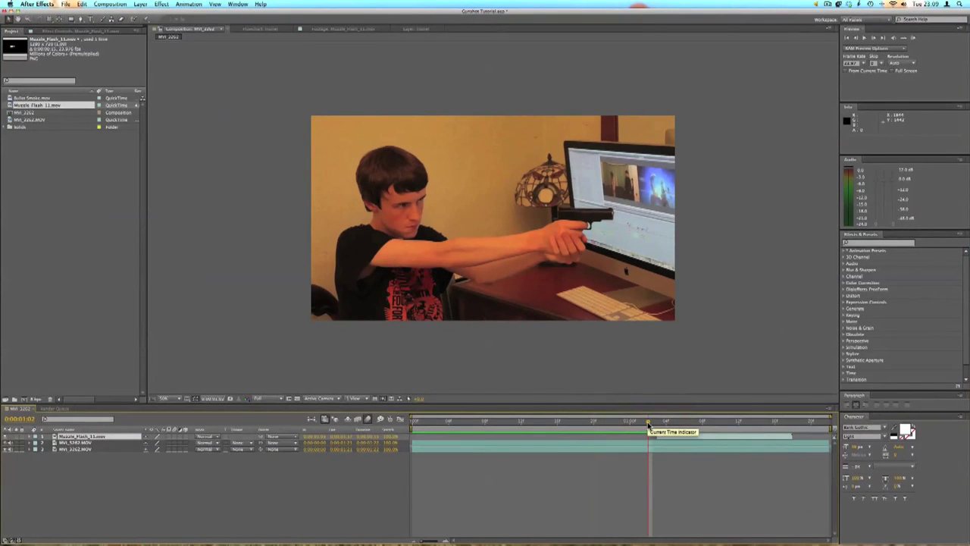
key(Page_Down)
key(space)
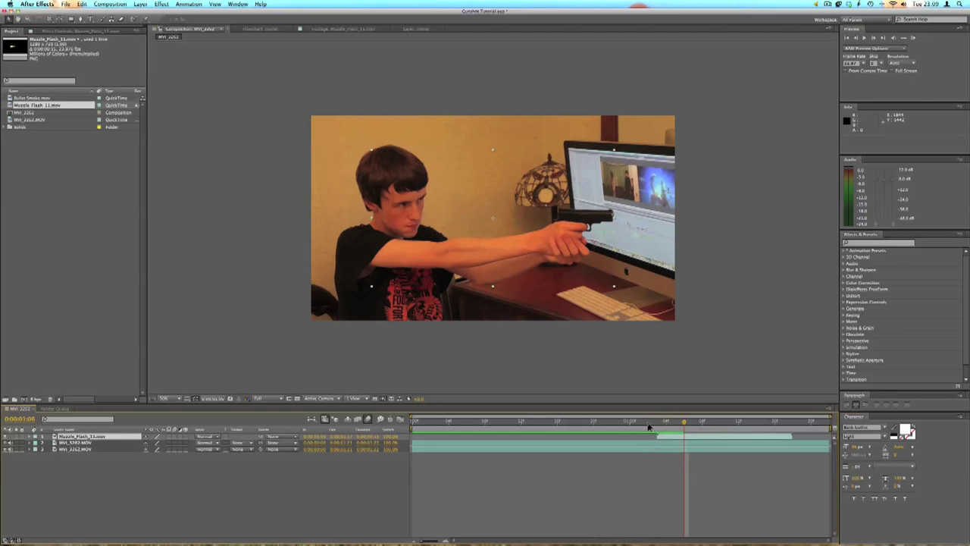
key(Page_Up)
key(Page_Up)
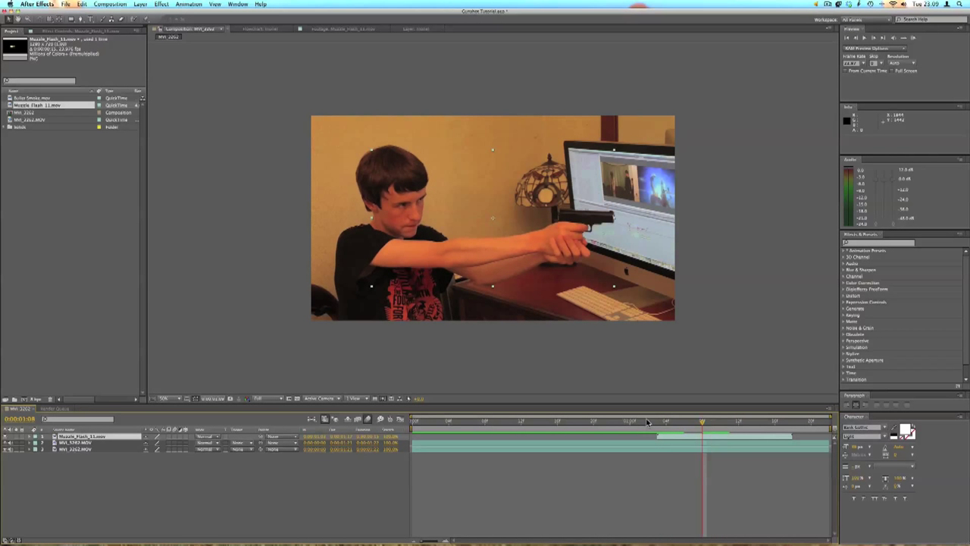
key(super+s)
- Start the muzzle flash at 0:00:01:08 and move it onto the barrel tip
click(685, 438)
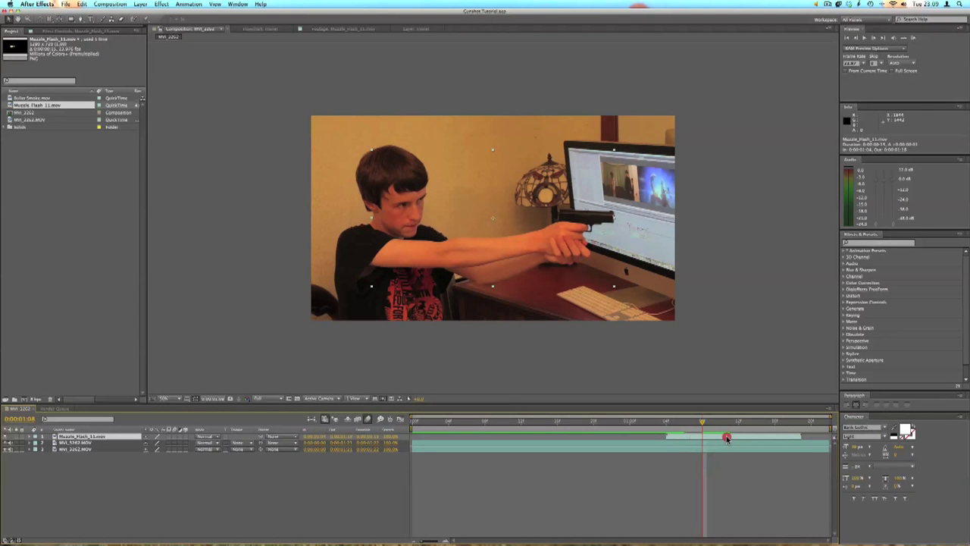
drag(726, 438, 723, 435)
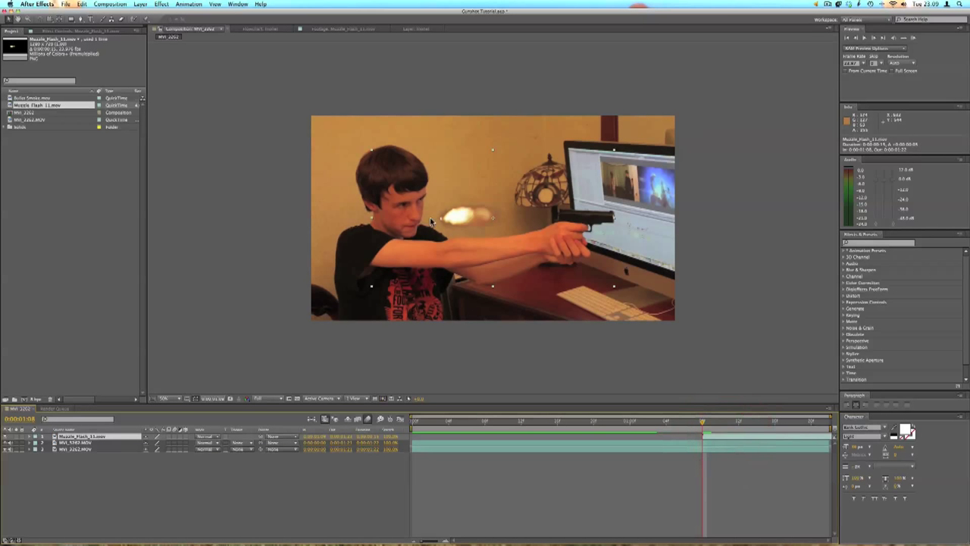
drag(430, 222, 602, 218)
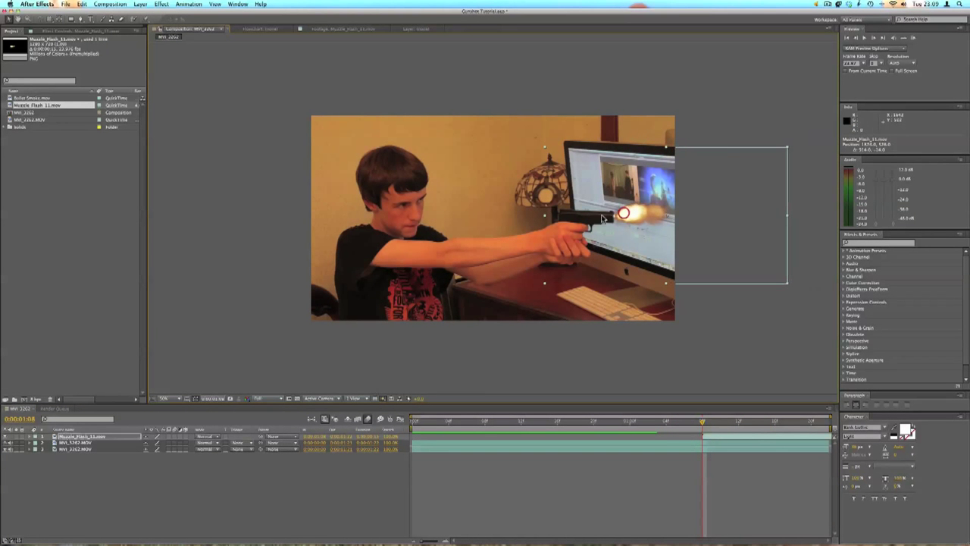
- Rotate the flash slightly clockwise to match the gun and nudge it a little lower
click(81, 438)
key(r)
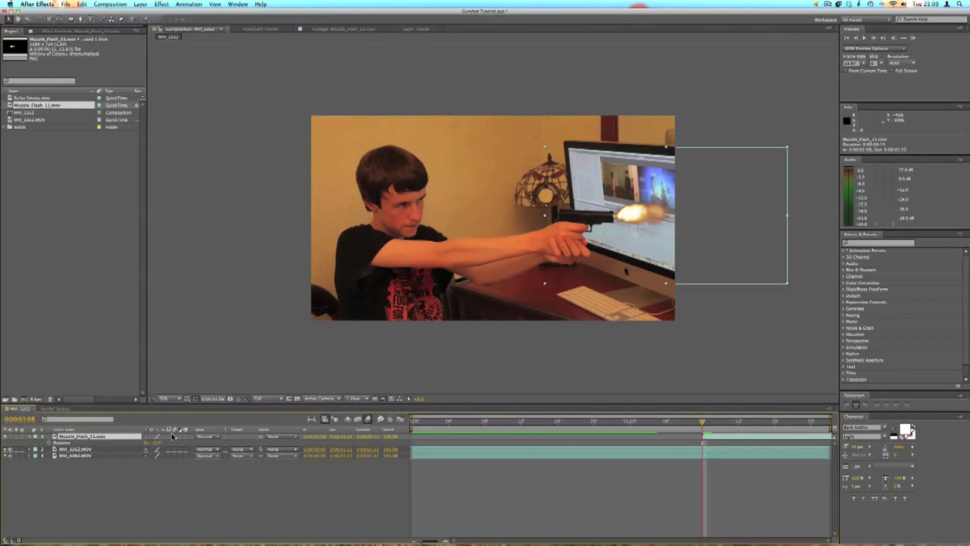
drag(157, 444, 182, 443)
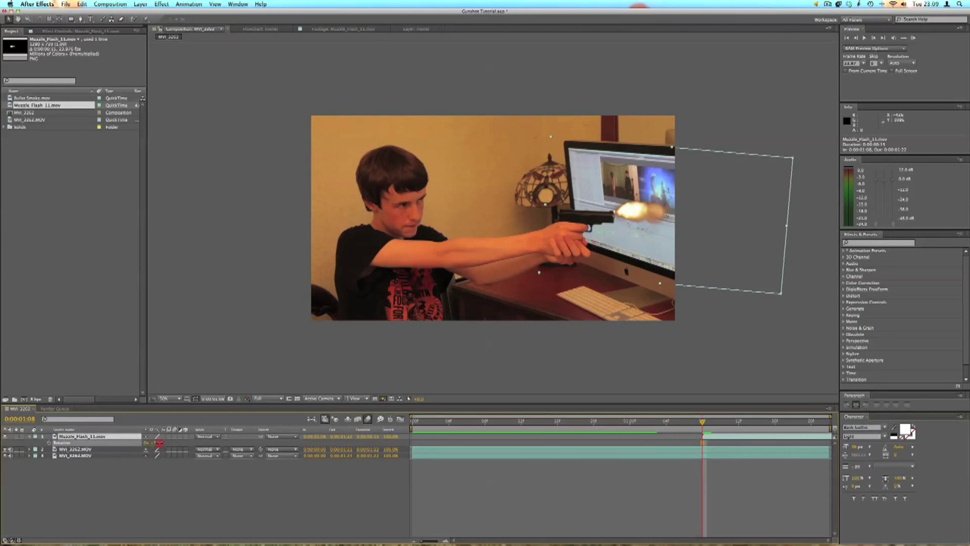
drag(636, 218, 639, 222)
click(600, 485)
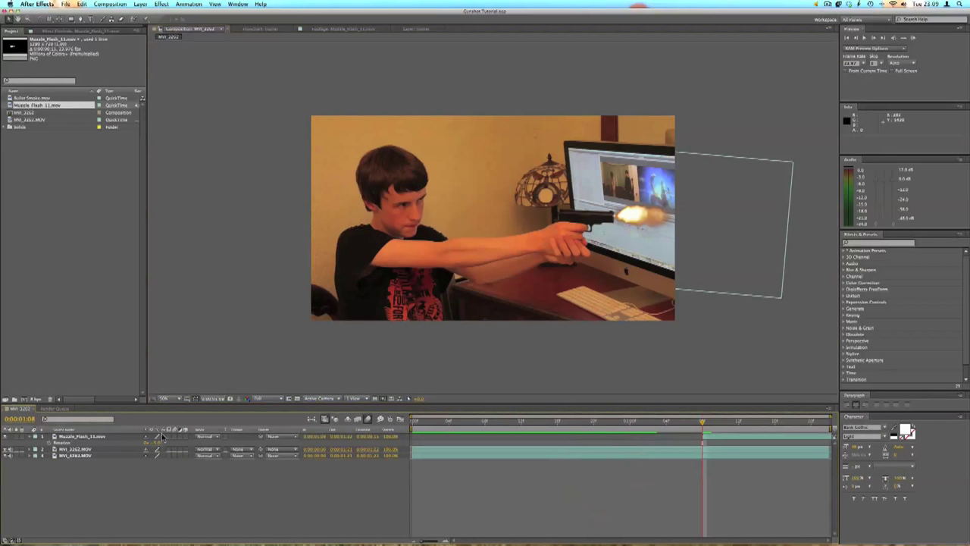
click(79, 437)
click(32, 437)
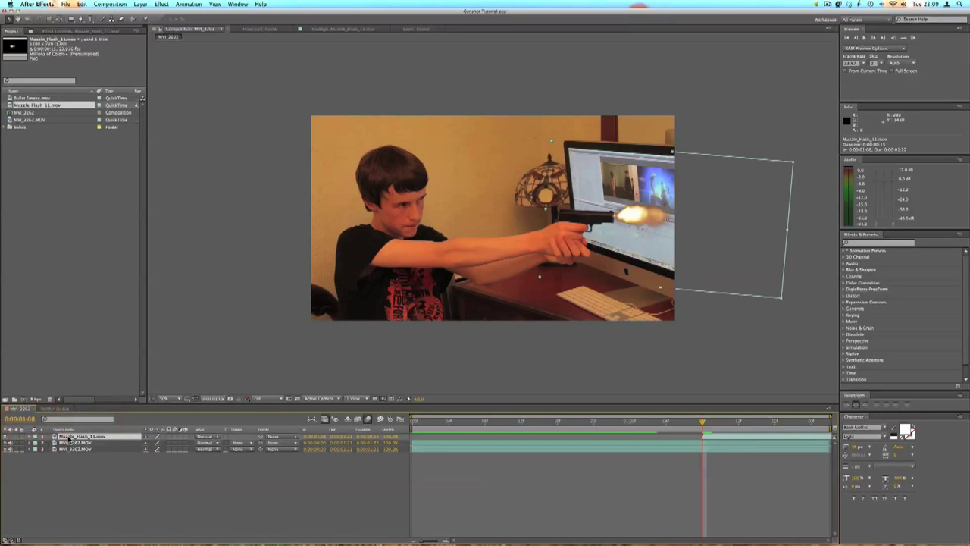
- Duplicate the muzzle flash layer and set the top copy to Add blending
key(super+c)
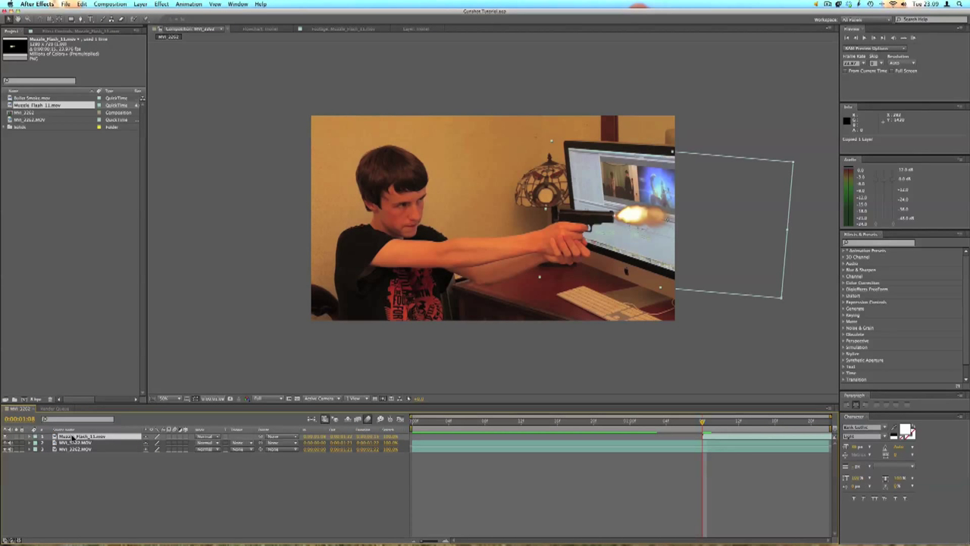
key(super+v)
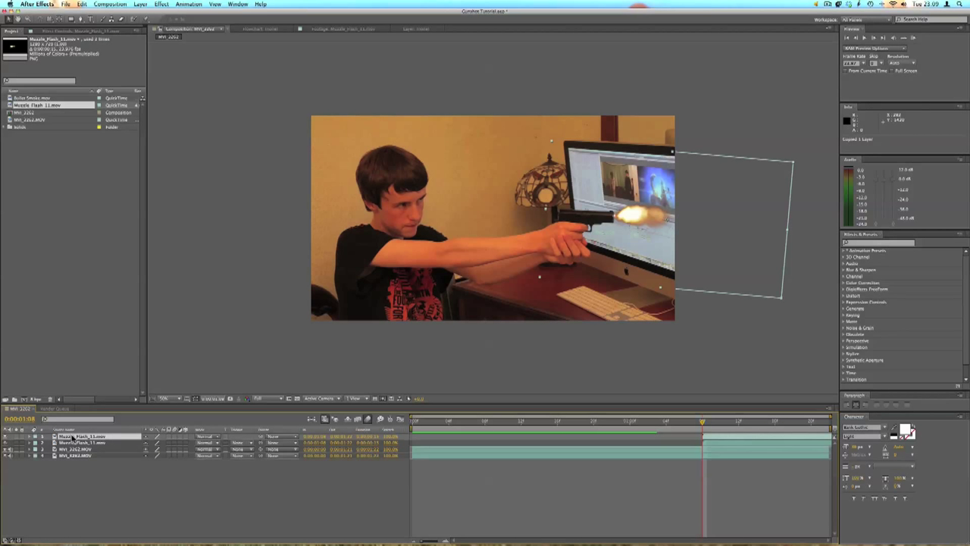
click(220, 438)
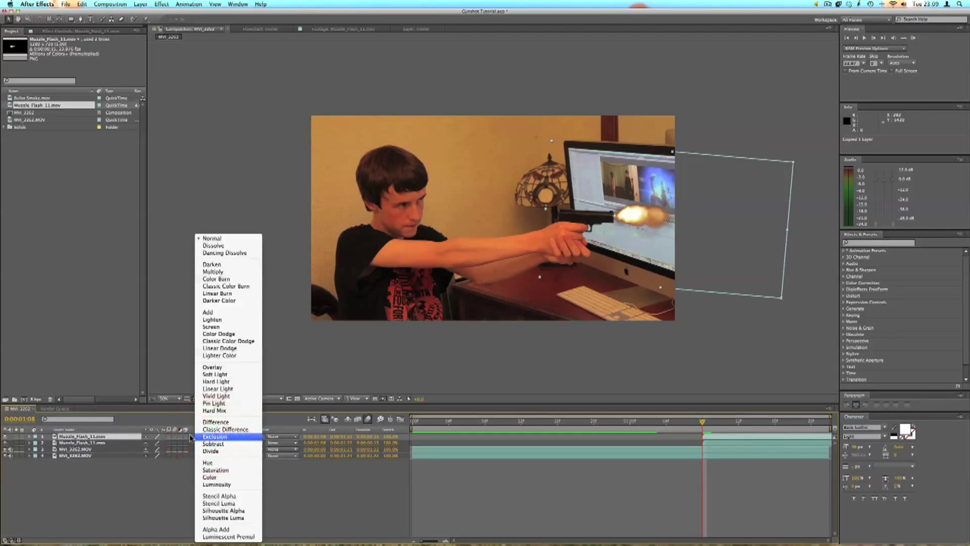
click(227, 315)
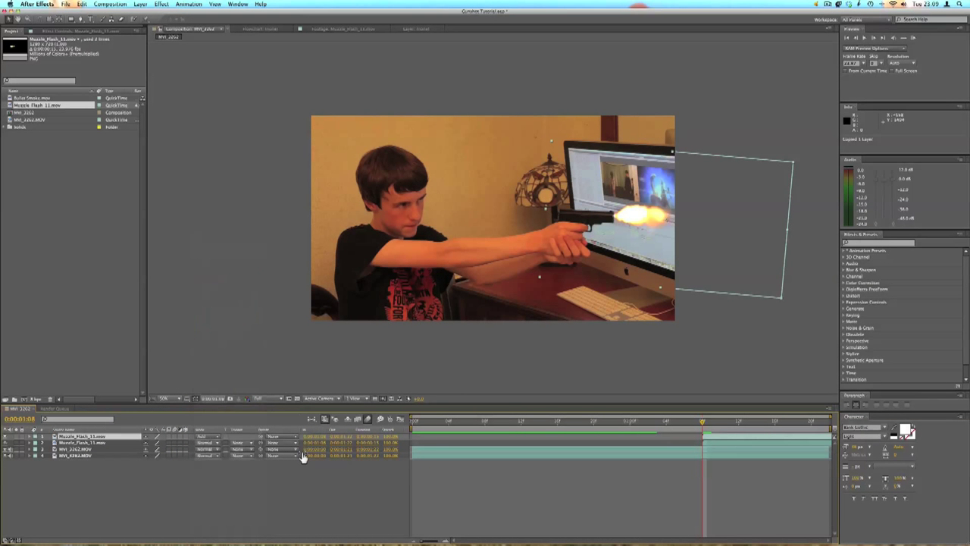
- Apply Glow to the second flash copy with lower threshold and larger radius for a whiter burst
click(119, 444)
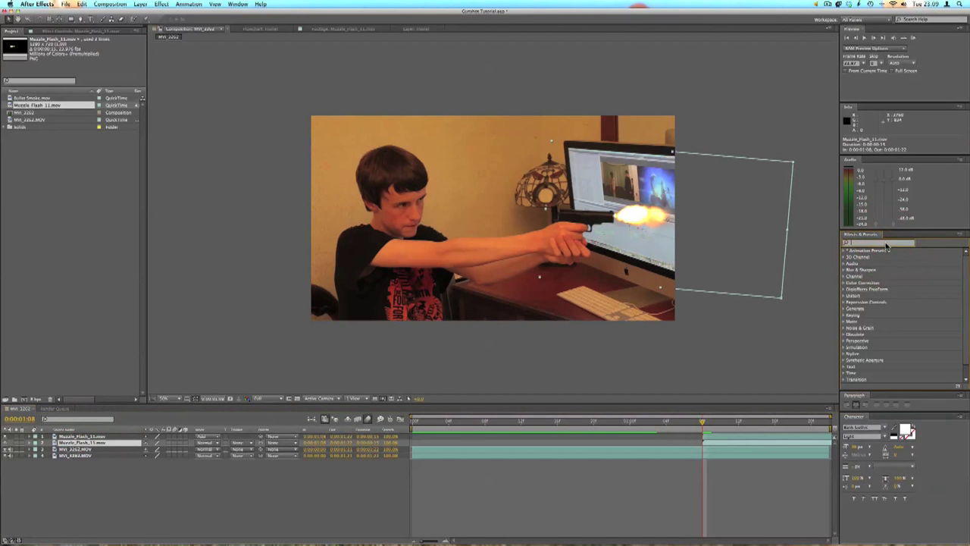
text(glow)
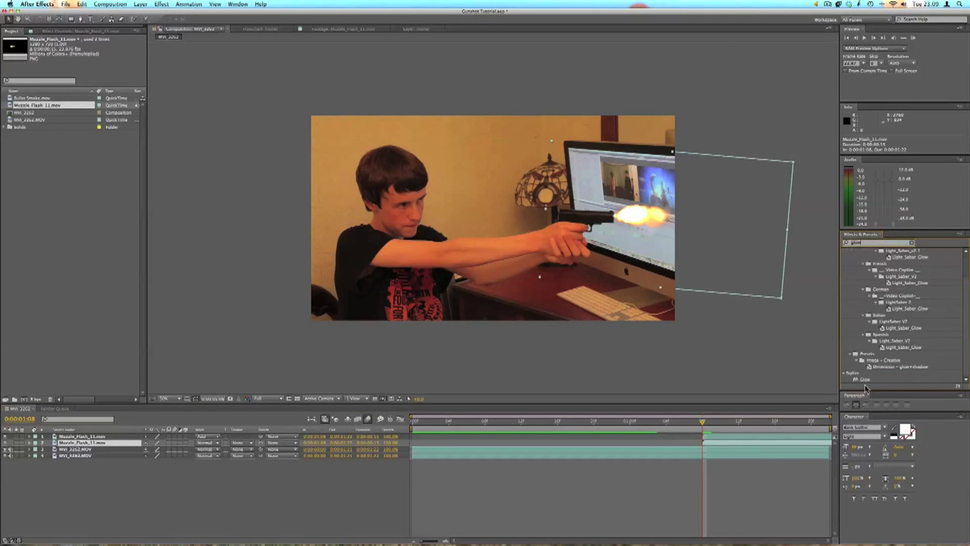
drag(864, 379, 721, 442)
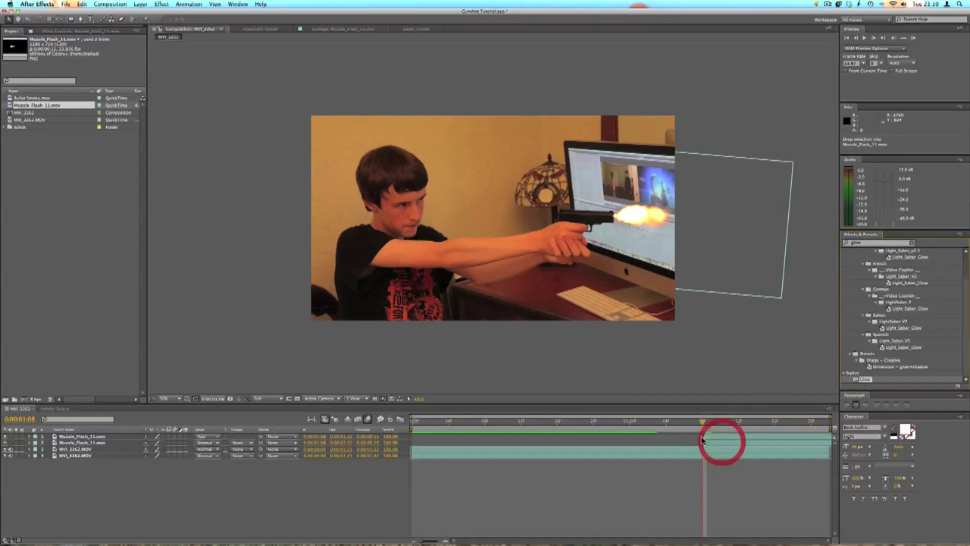
click(77, 445)
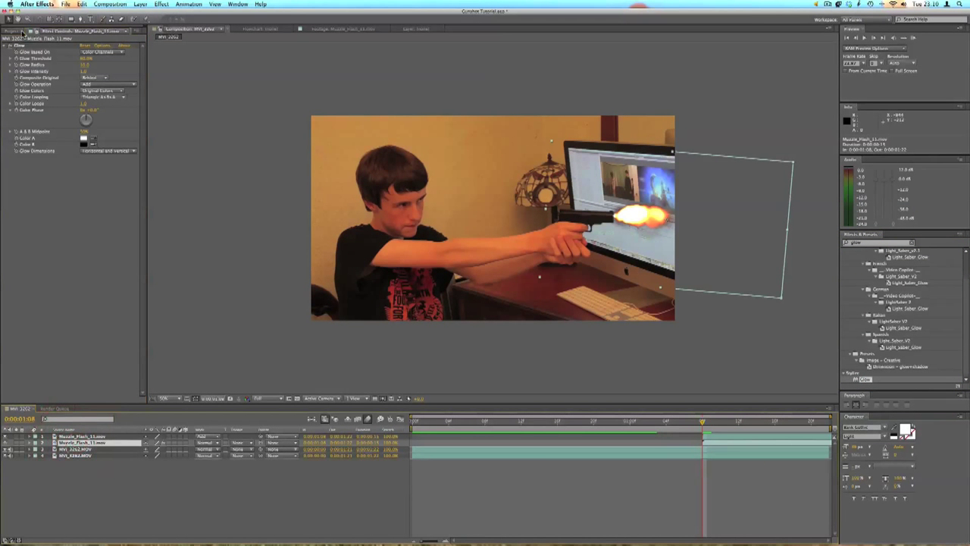
click(54, 58)
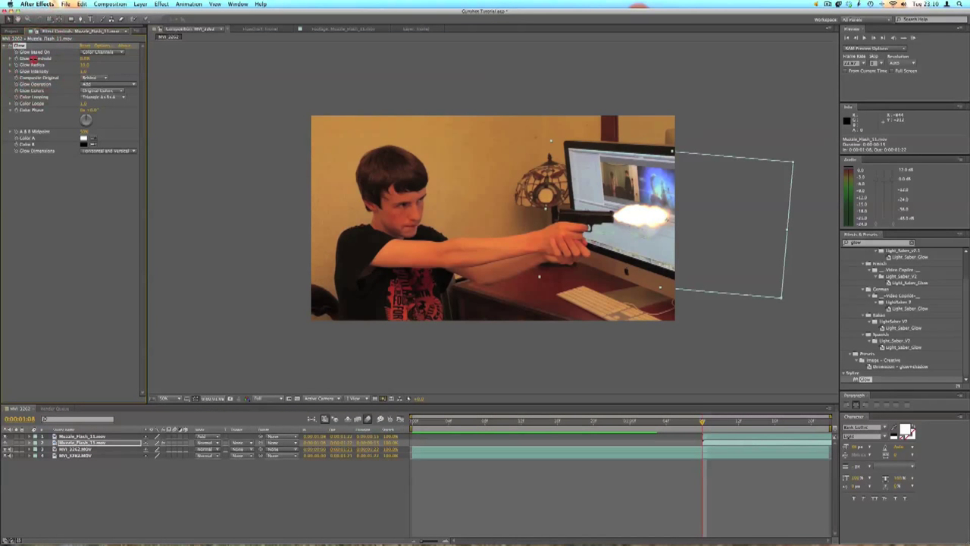
click(34, 59)
drag(86, 65, 120, 66)
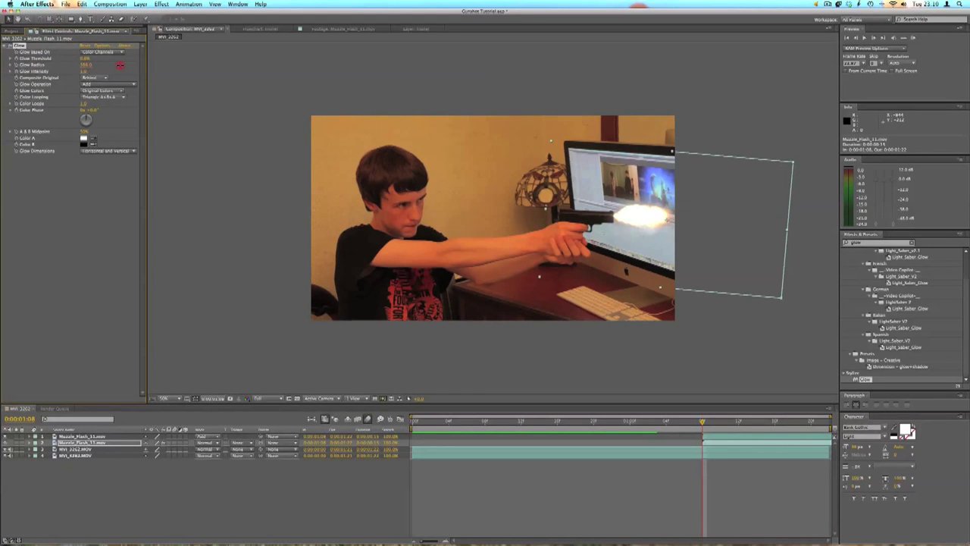
click(86, 76)
click(15, 32)
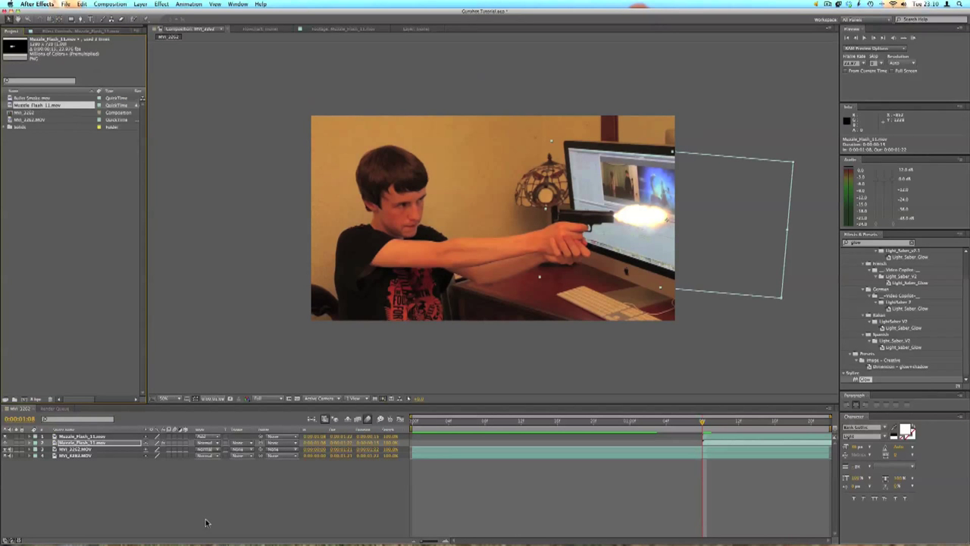
click(218, 520)
- Split both muzzle flash layers just past 0:00:01:08, delete the tails, check the frames, and save
click(651, 422)
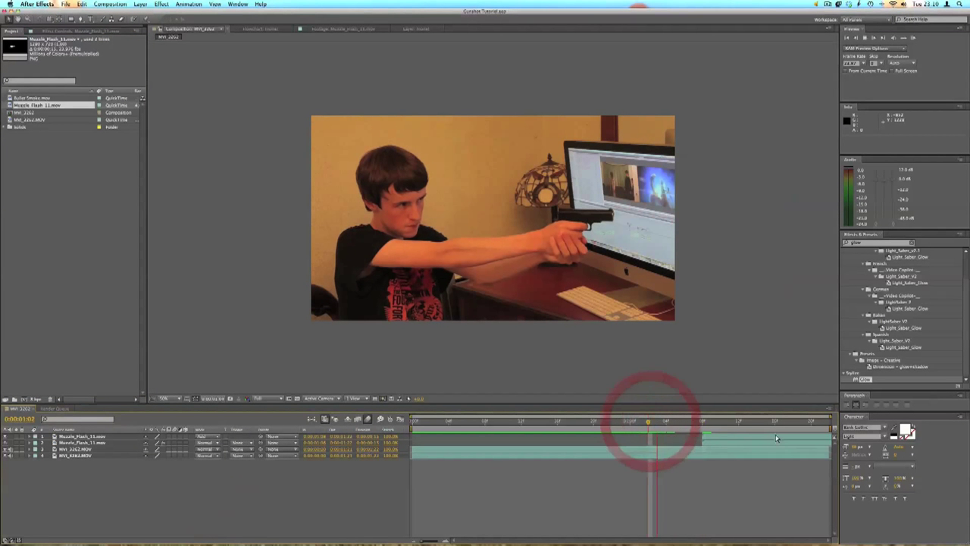
click(703, 423)
click(808, 437)
shift+click(812, 443)
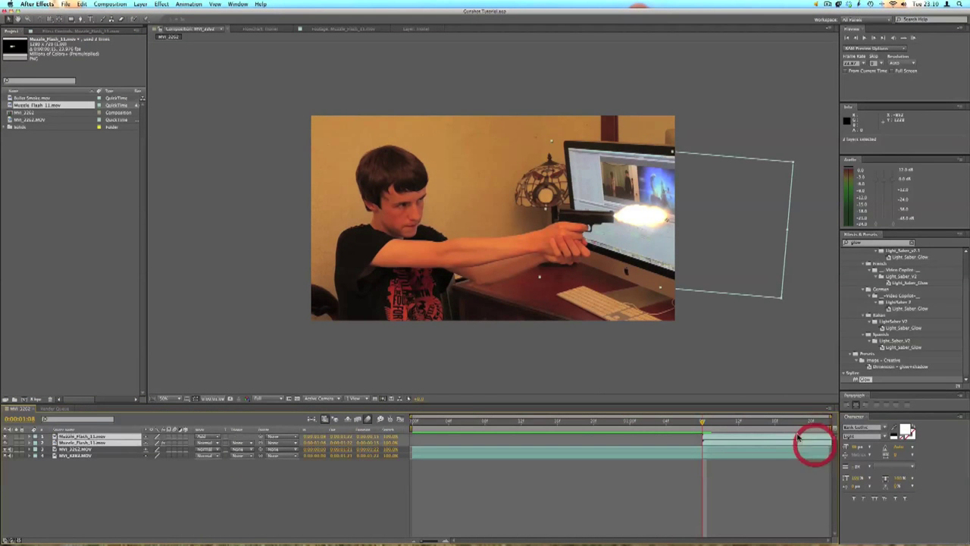
click(712, 423)
key(super+shift+d)
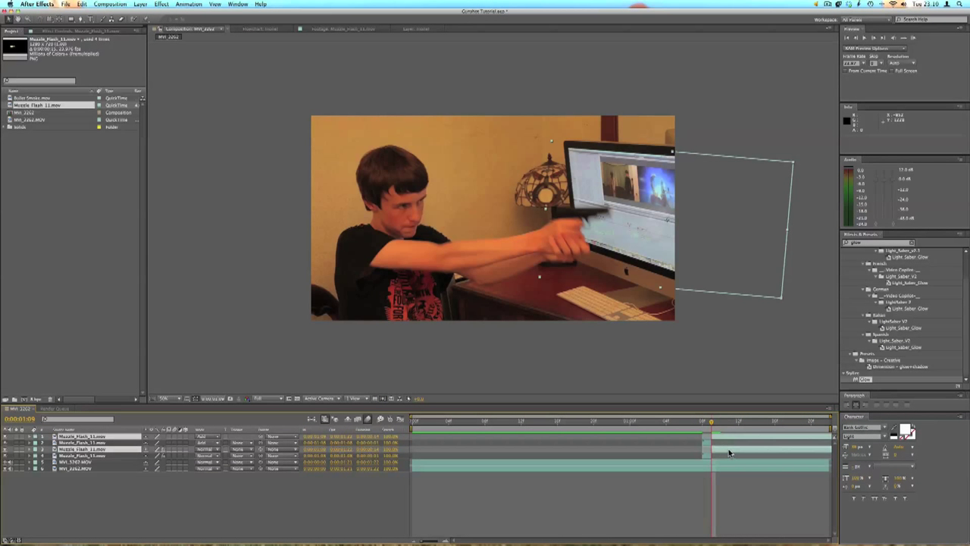
key(Delete)
click(697, 422)
click(666, 428)
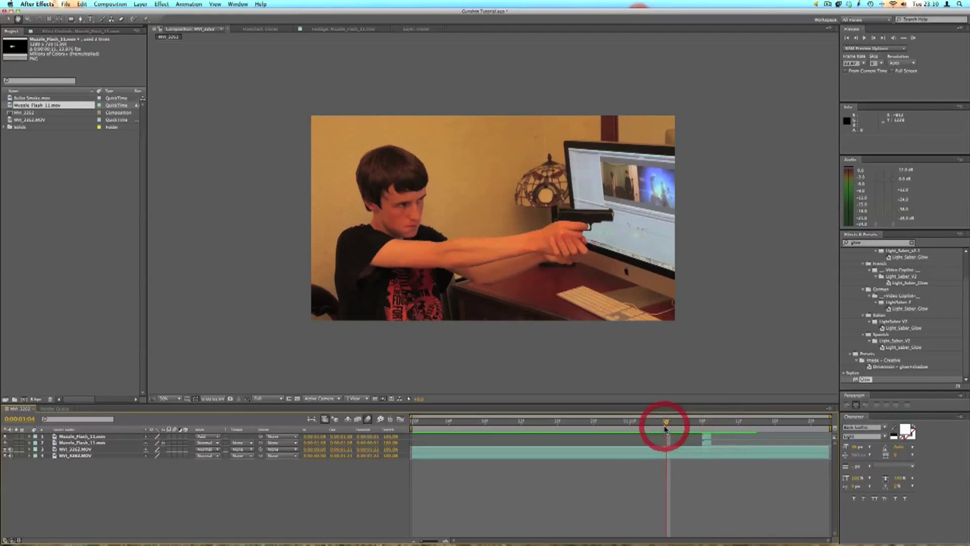
drag(666, 428, 700, 423)
key(super+s)
click(714, 472)
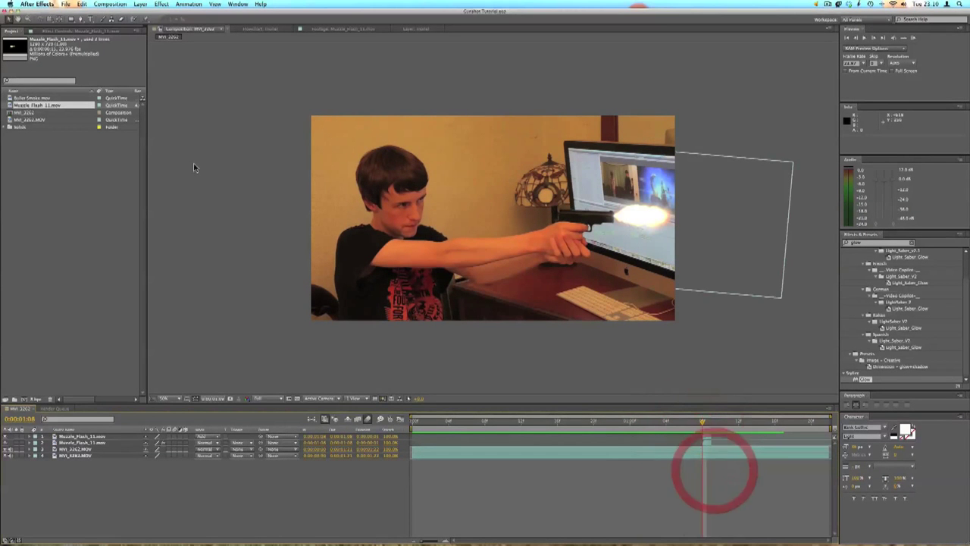
- Add Bullet_Smoke.mov to the composition and set its blending mode to Screen
click(27, 98)
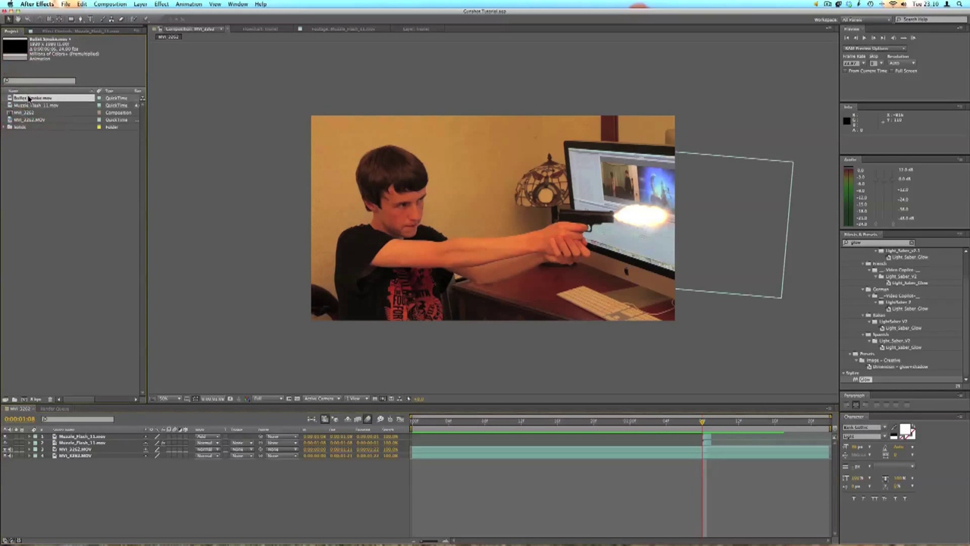
drag(65, 96, 704, 450)
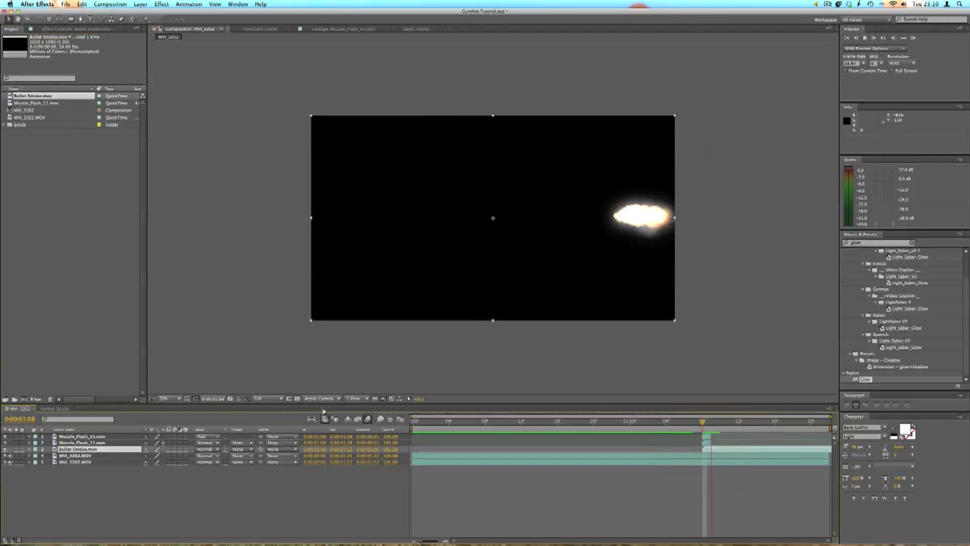
key(Page_Down)
key(Page_Down)
key(Page_Down)
click(218, 451)
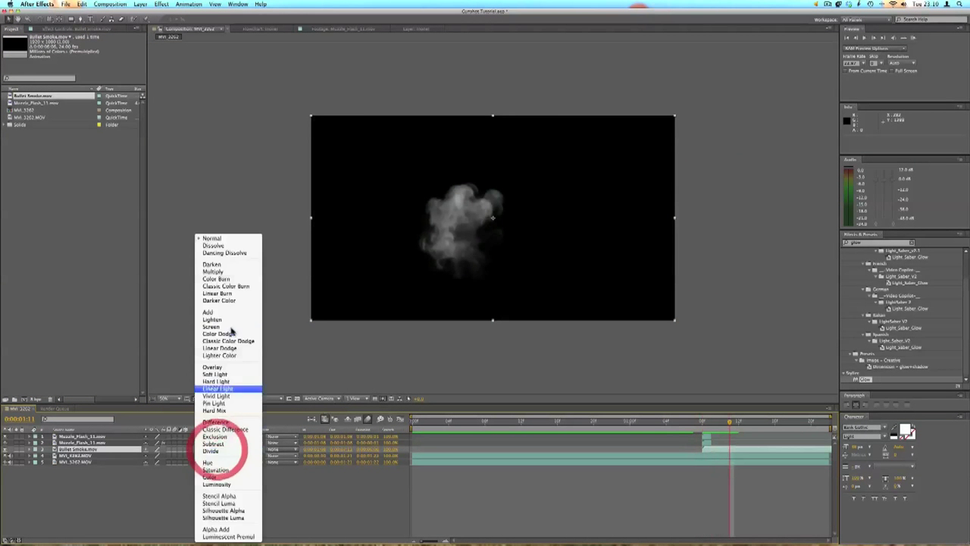
click(223, 328)
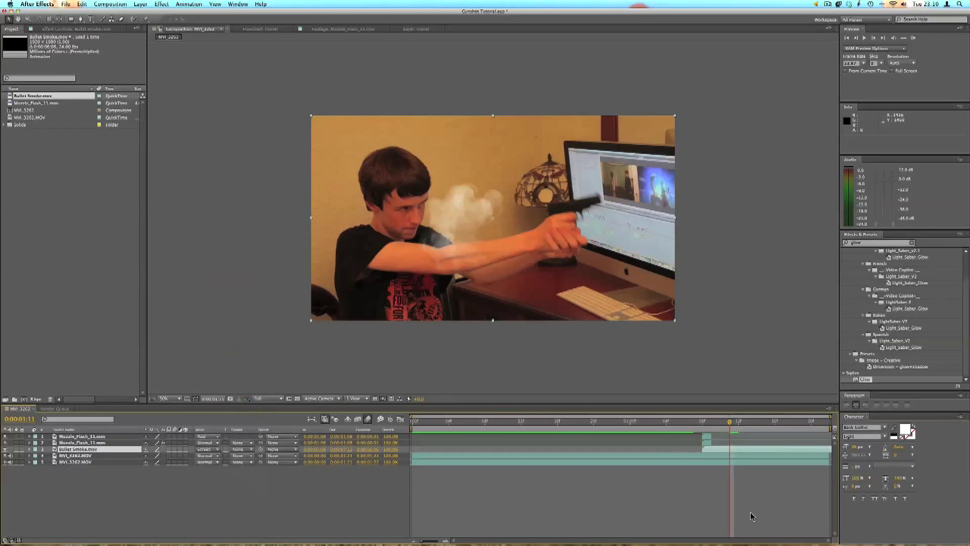
- Rotate the smoke to the gun's angle, shorten and shrink it, and move it to the muzzle
key(r)
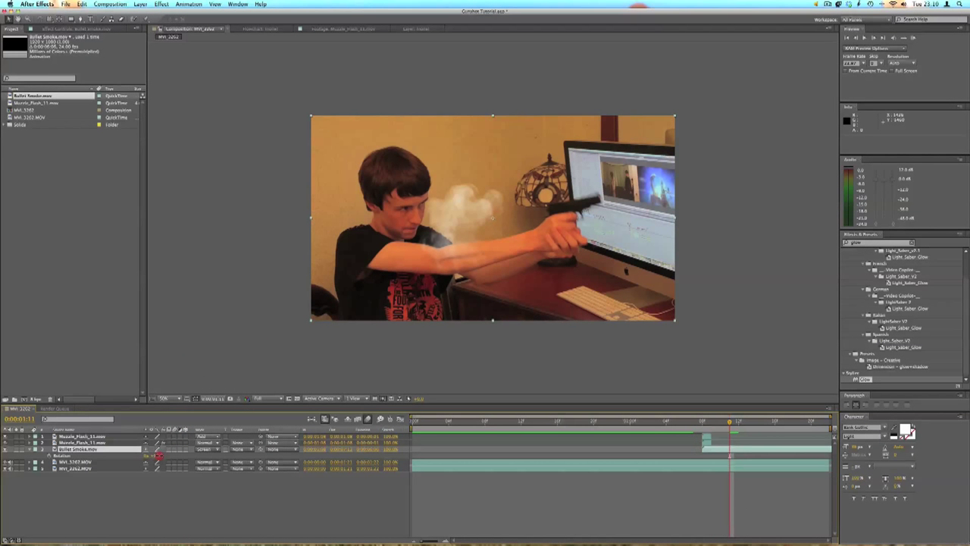
drag(159, 455, 234, 453)
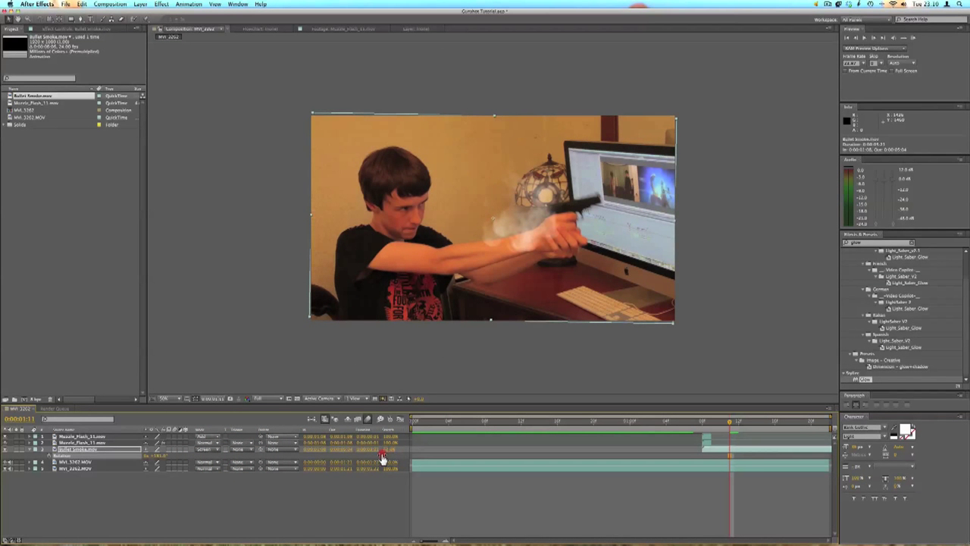
drag(383, 457, 370, 458)
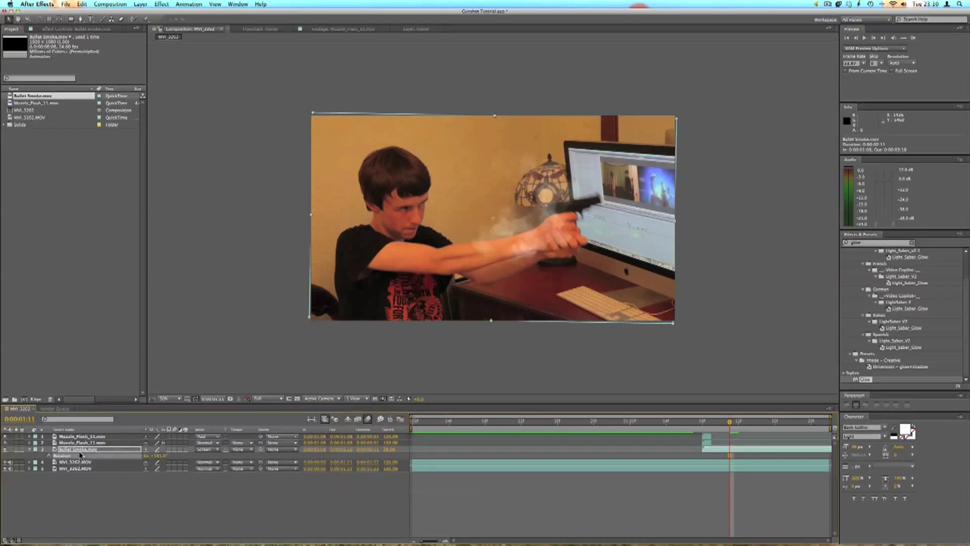
key(s)
drag(171, 463, 145, 464)
drag(509, 230, 613, 216)
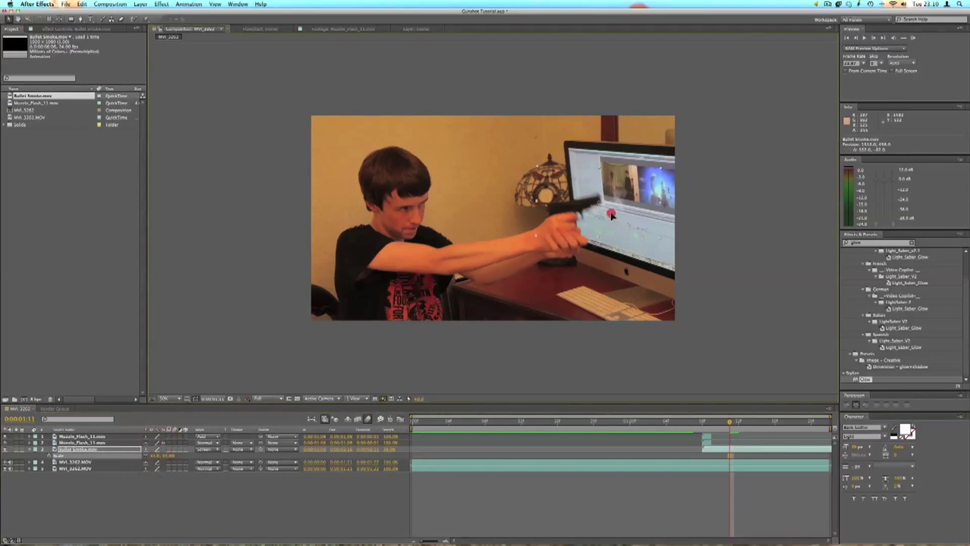
drag(661, 248, 741, 269)
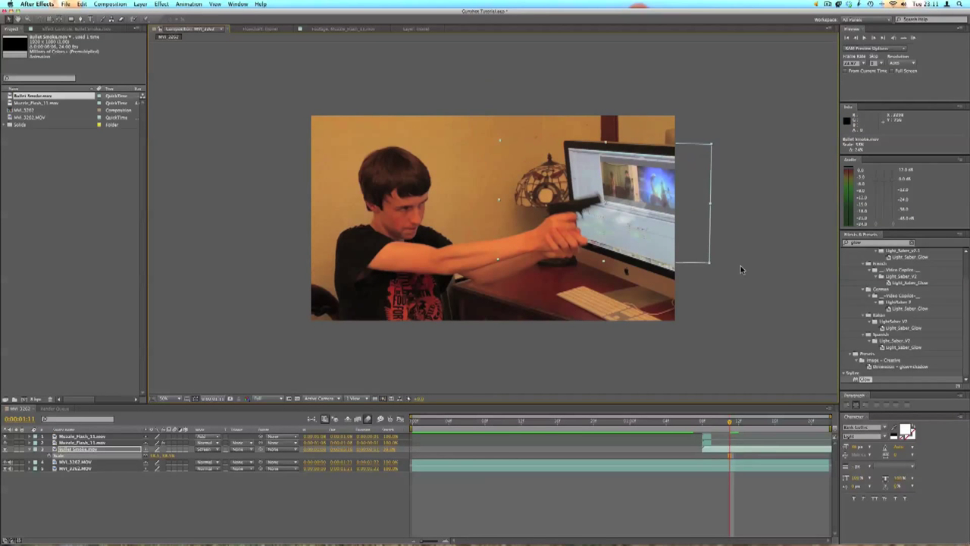
click(698, 245)
- Check the frames after 1;08, nudge the smoke right and down, and save
click(685, 421)
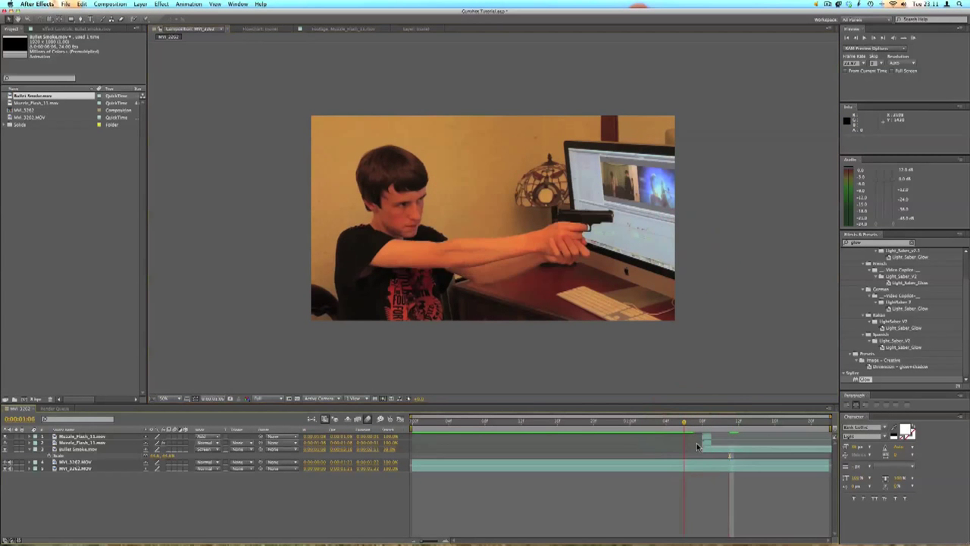
click(706, 429)
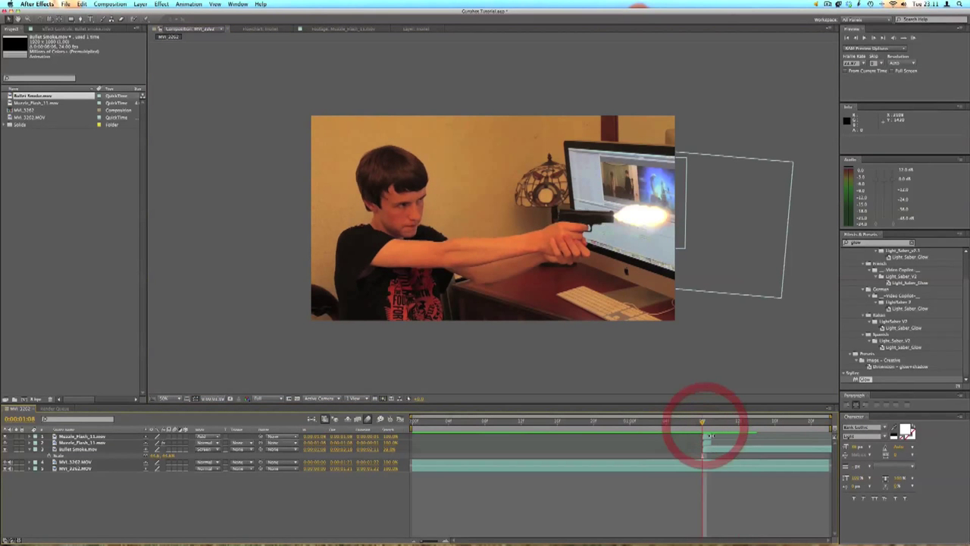
drag(706, 430, 711, 430)
drag(629, 217, 642, 229)
click(684, 421)
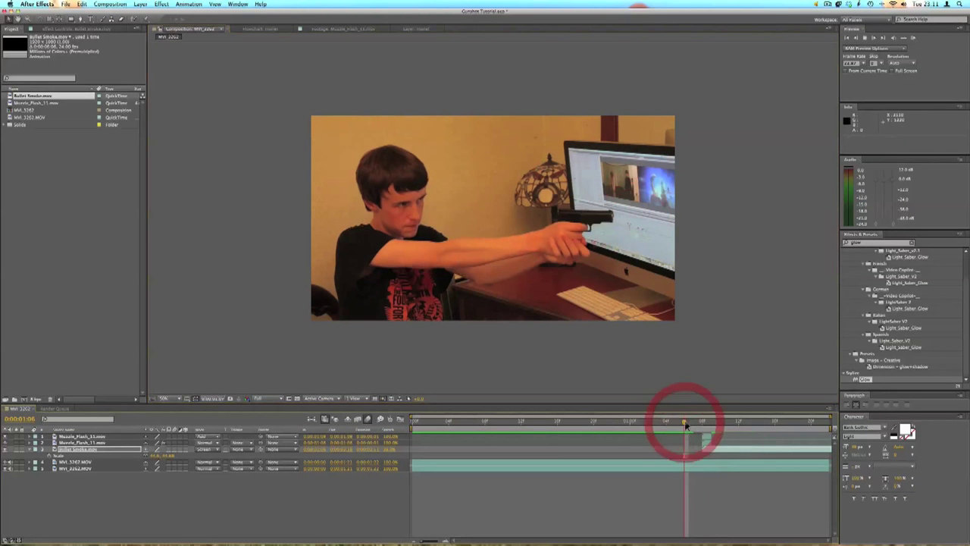
click(725, 470)
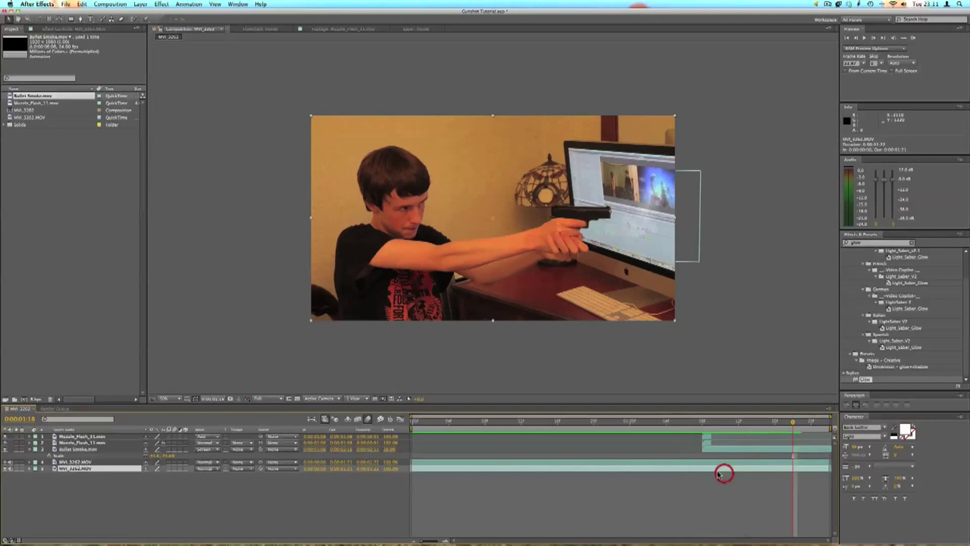
click(675, 421)
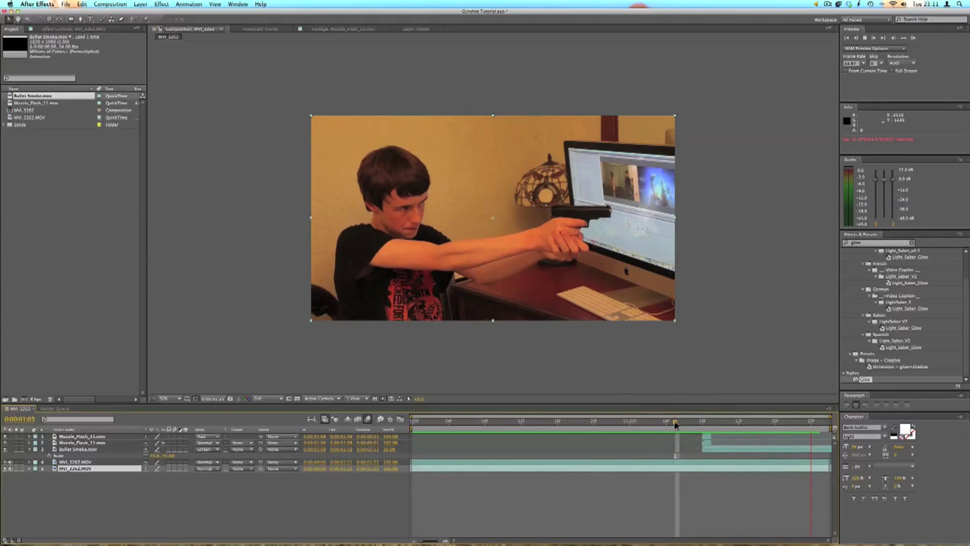
drag(680, 424, 704, 425)
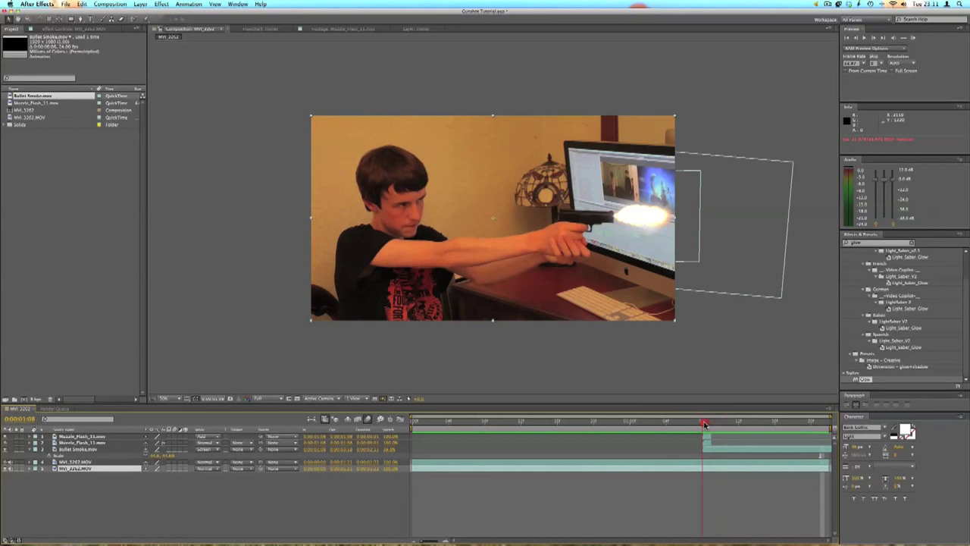
key(super+s)
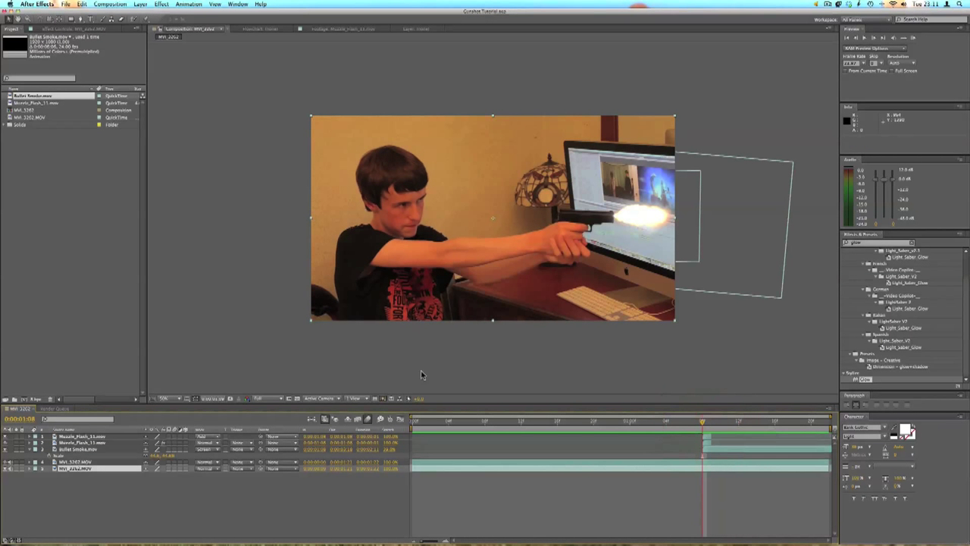
click(31, 451)
click(75, 455)
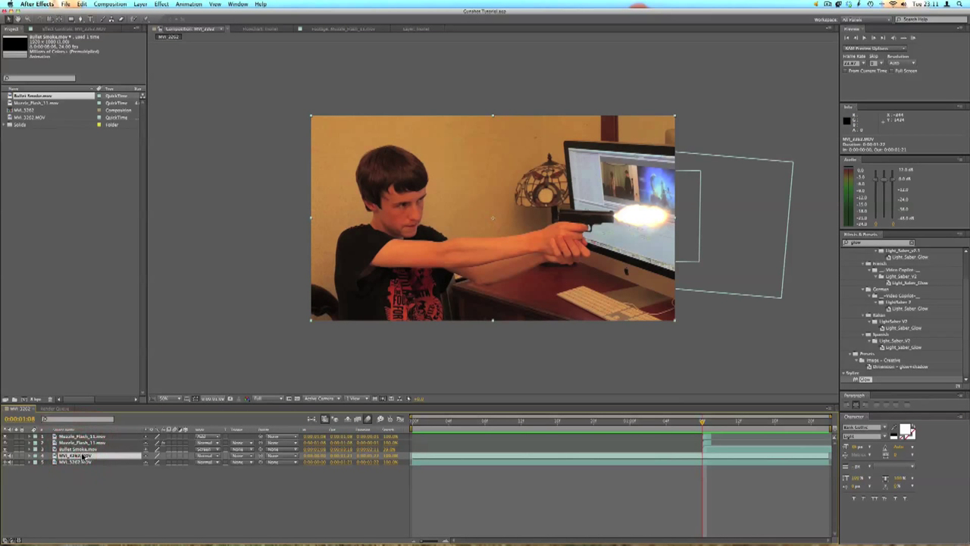
- Duplicate the gun footage, split it a few frames past the flash, and delete the extra pieces
key(super+d)
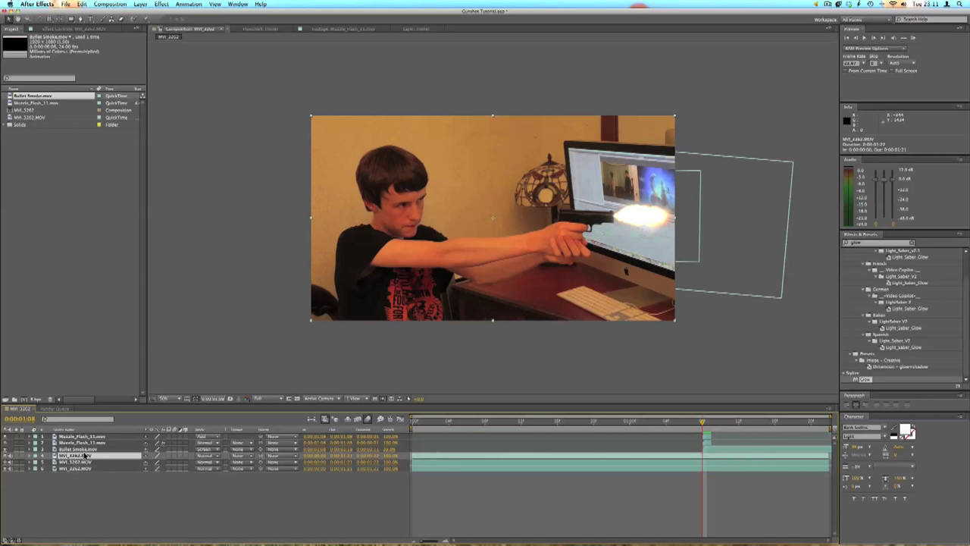
key(super+d)
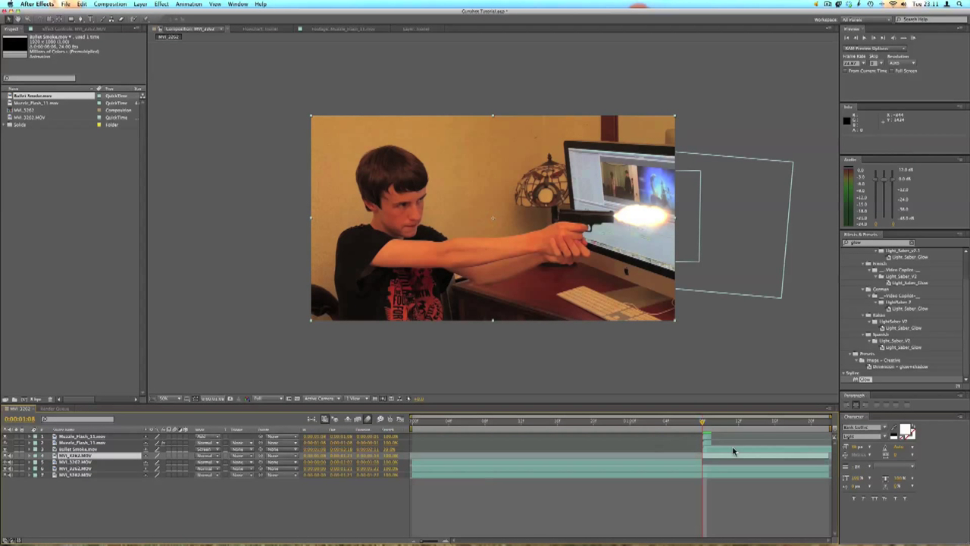
key(Page_Down)
key(Page_Down)
key(Page_Down)
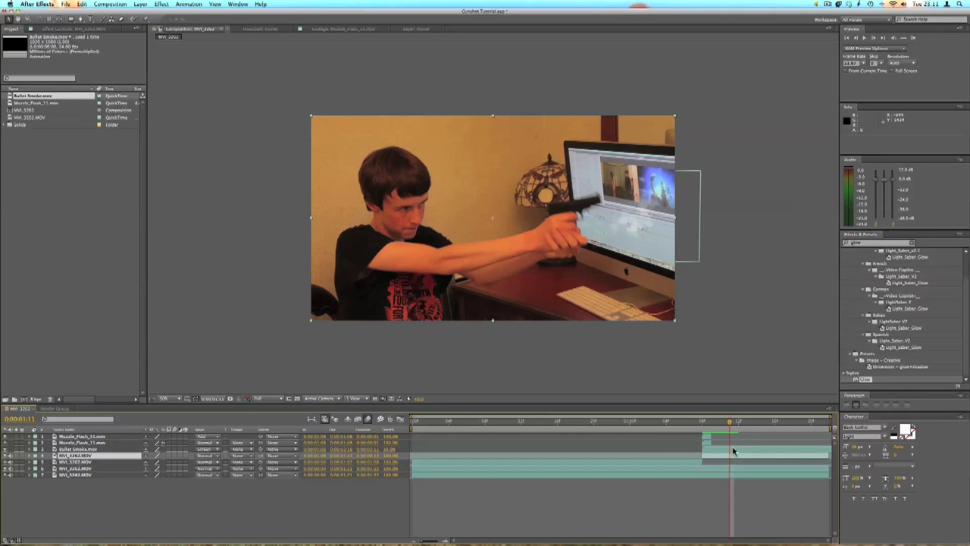
key(Page_Down)
key(super+shift+d)
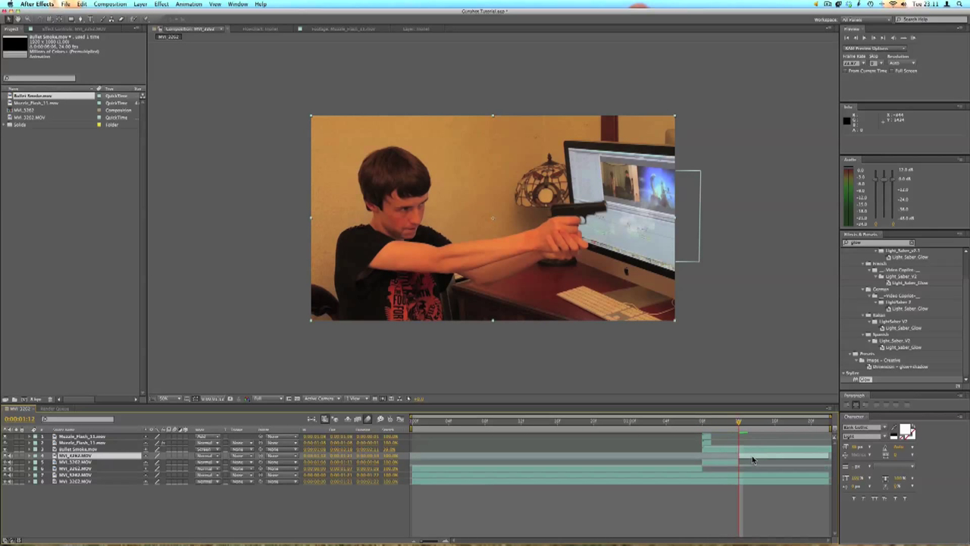
key(Delete)
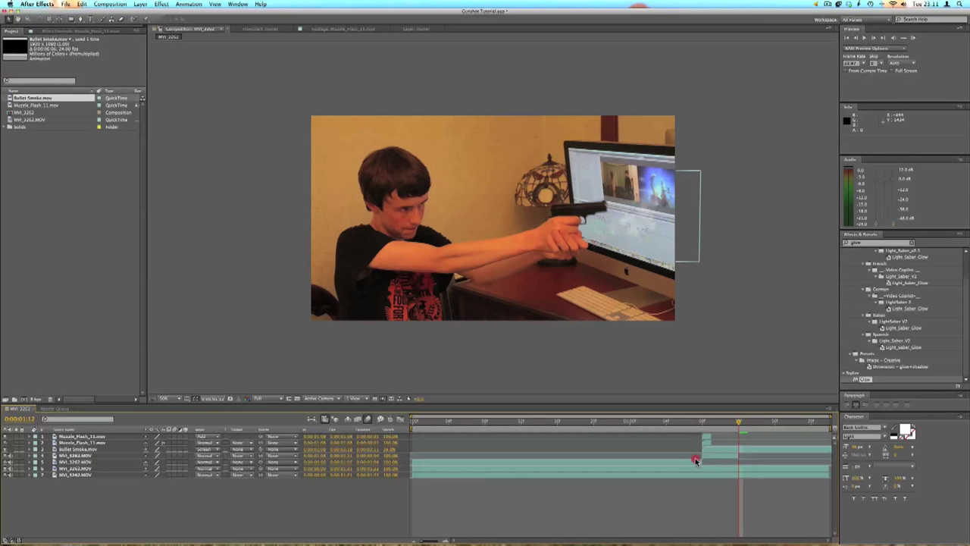
click(696, 460)
key(Delete)
- Preview from the flash frame, then apply Time > Freeze Frame to the duplicate footage layer
click(703, 423)
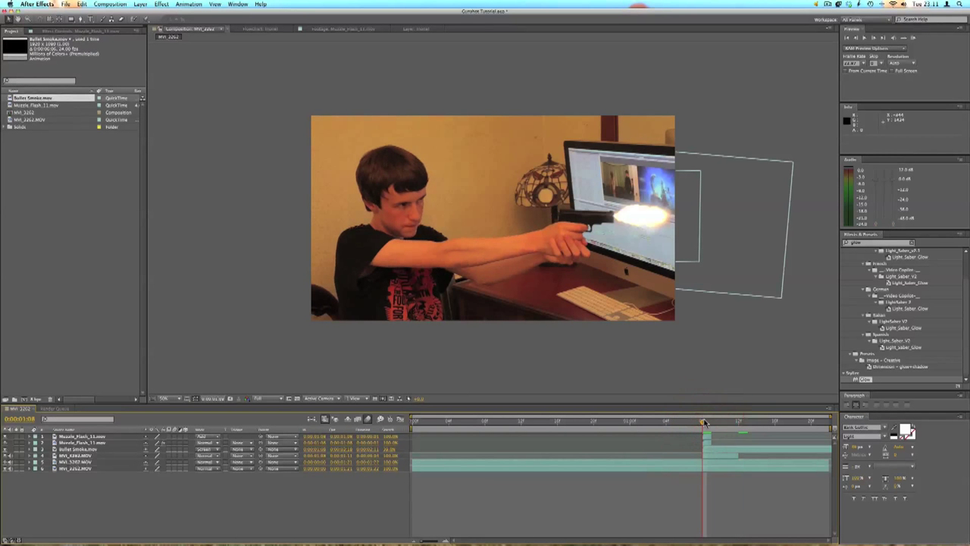
key(space)
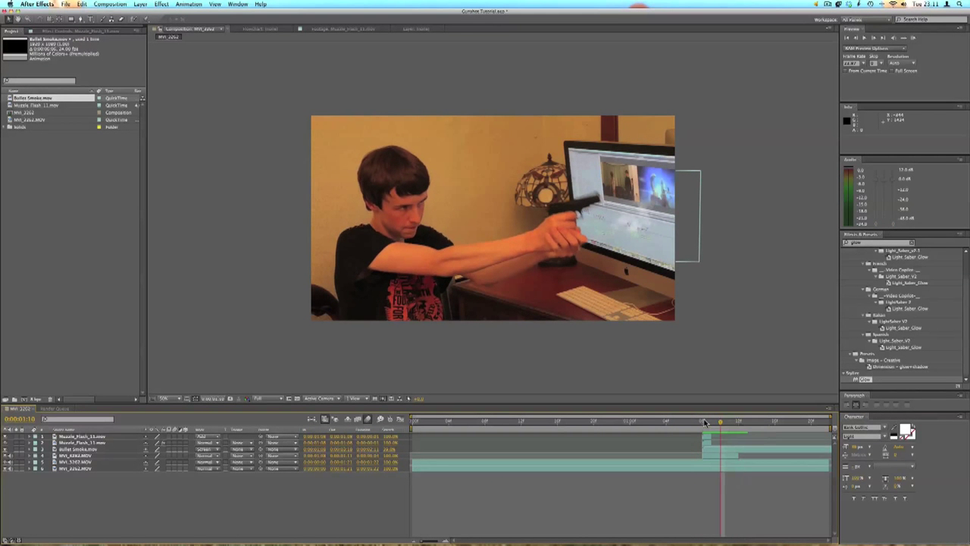
key(space)
right_click(82, 454)
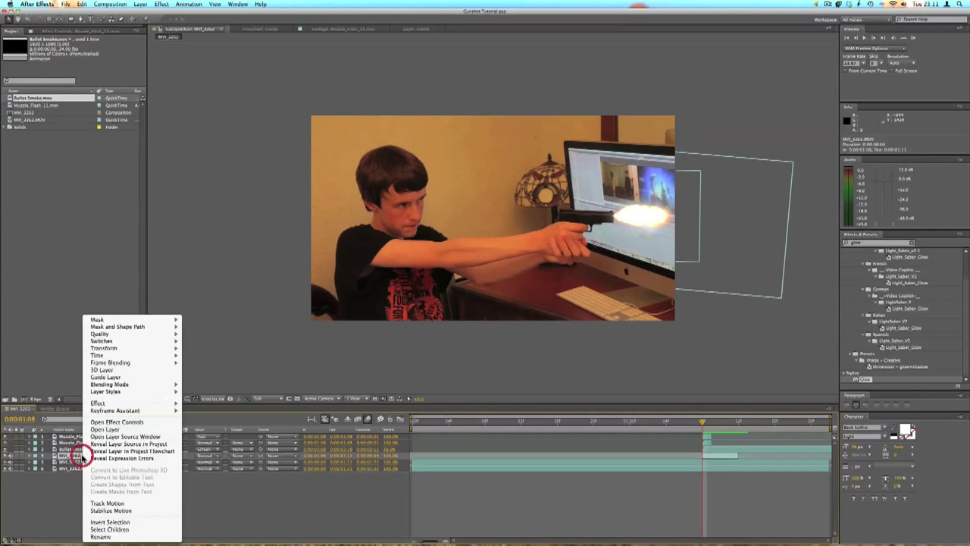
mouse_move(130, 361)
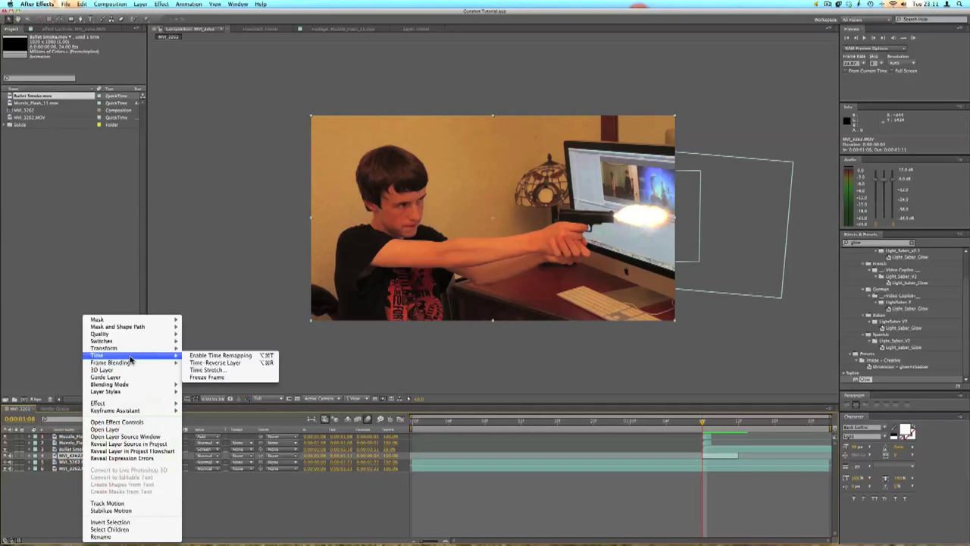
click(218, 376)
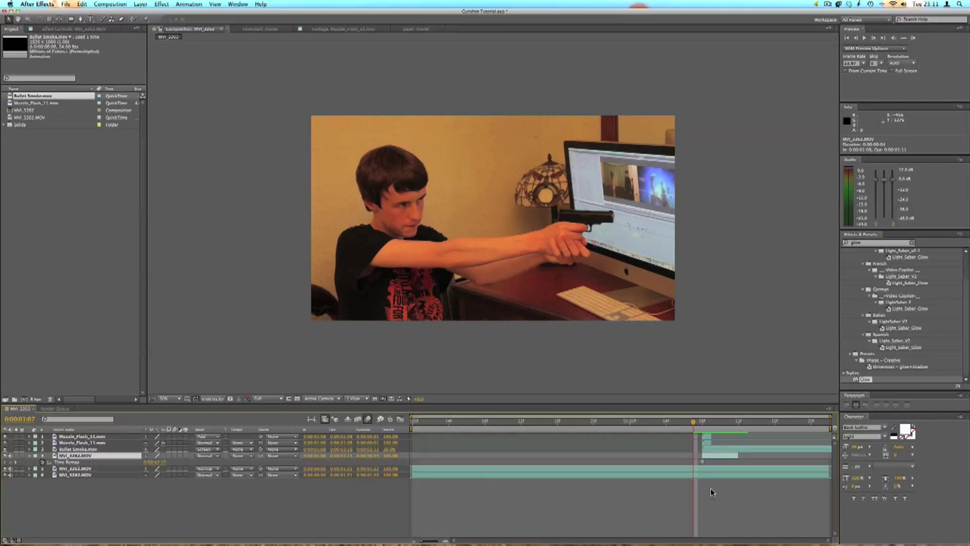
- Zoom in and pan to the gun, and hide the muzzle flash layer
click(82, 19)
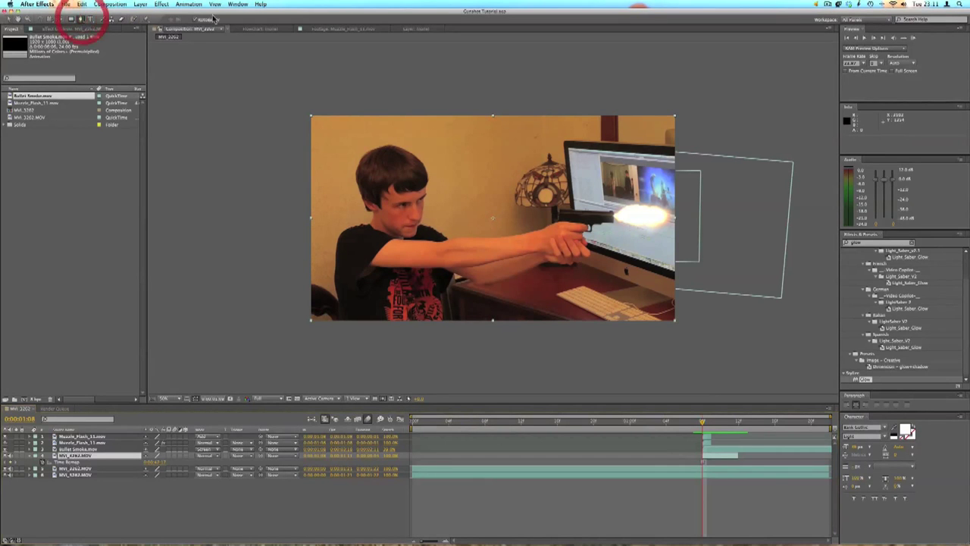
click(614, 211)
click(614, 211)
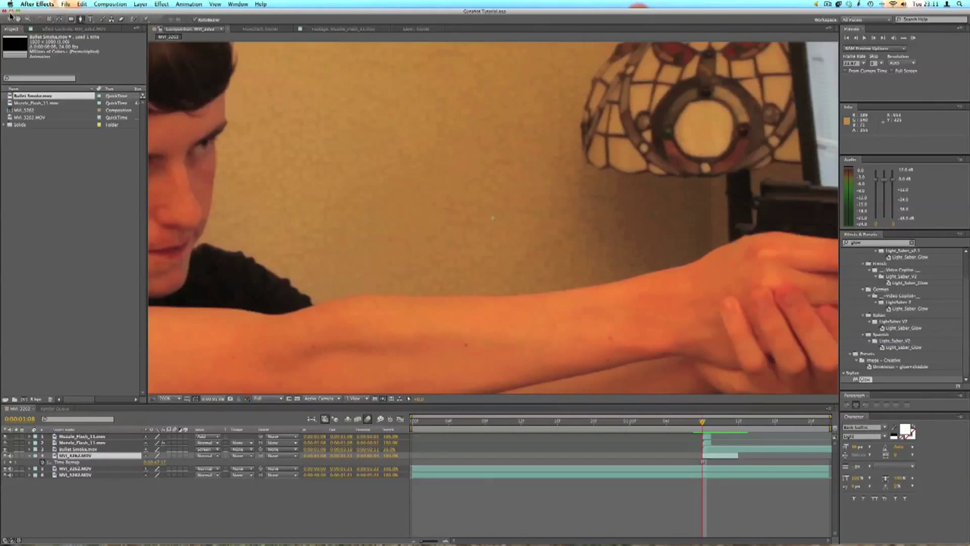
click(18, 17)
drag(548, 110, 290, 109)
drag(577, 130, 523, 124)
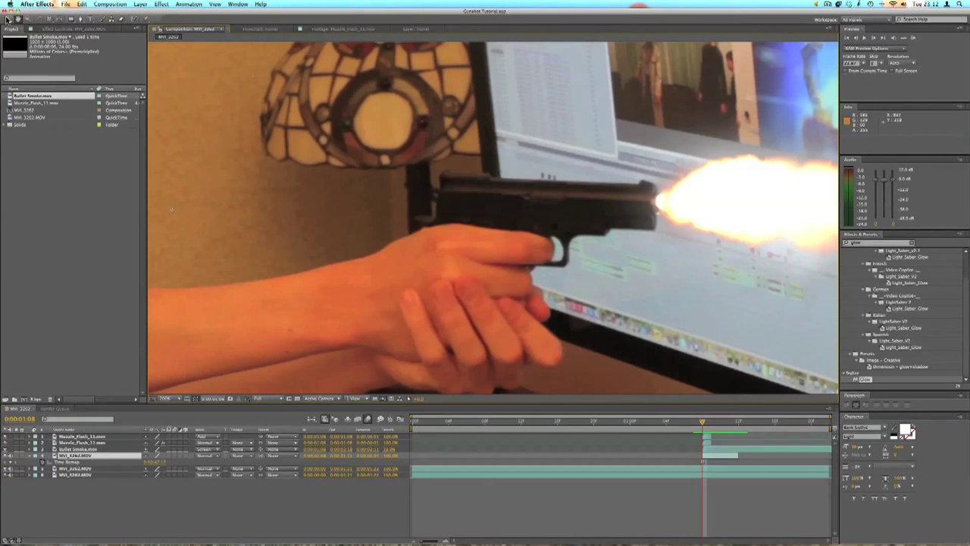
click(7, 436)
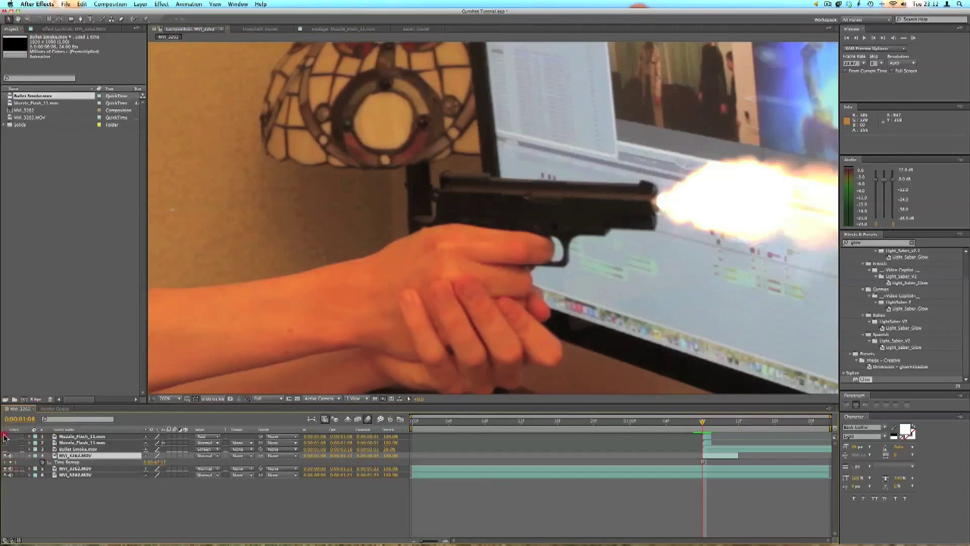
- Draw a closed Pen mask around the gun's slide, then return the view to 100%
click(87, 19)
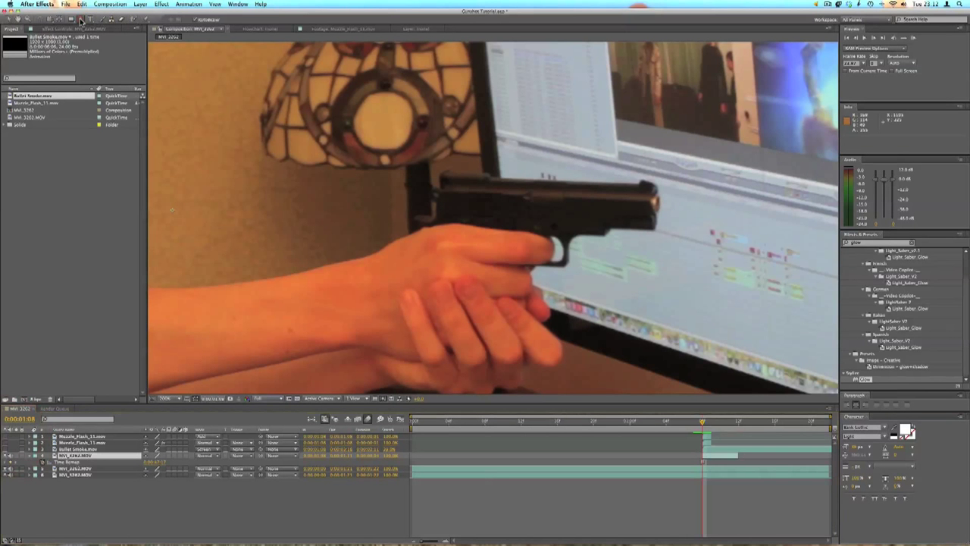
click(656, 186)
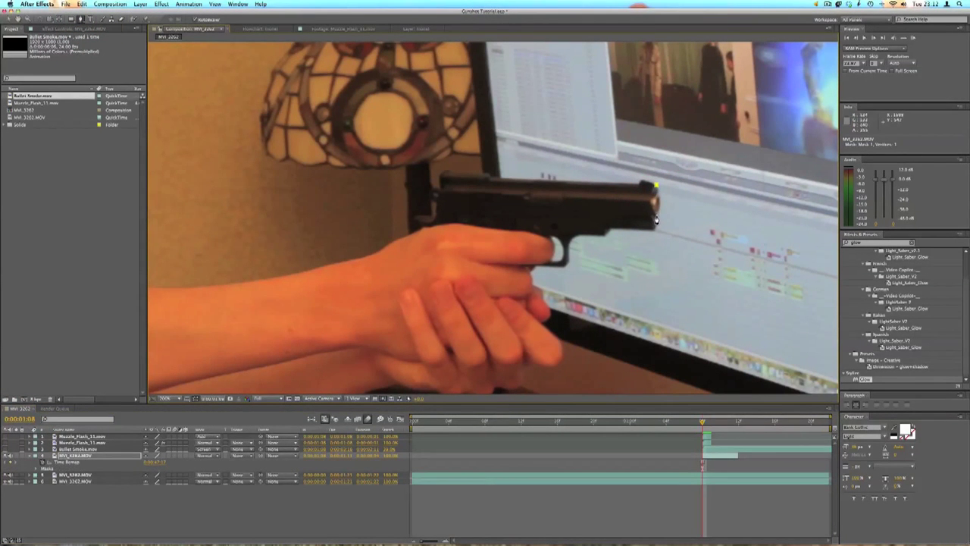
drag(656, 216, 447, 211)
click(441, 201)
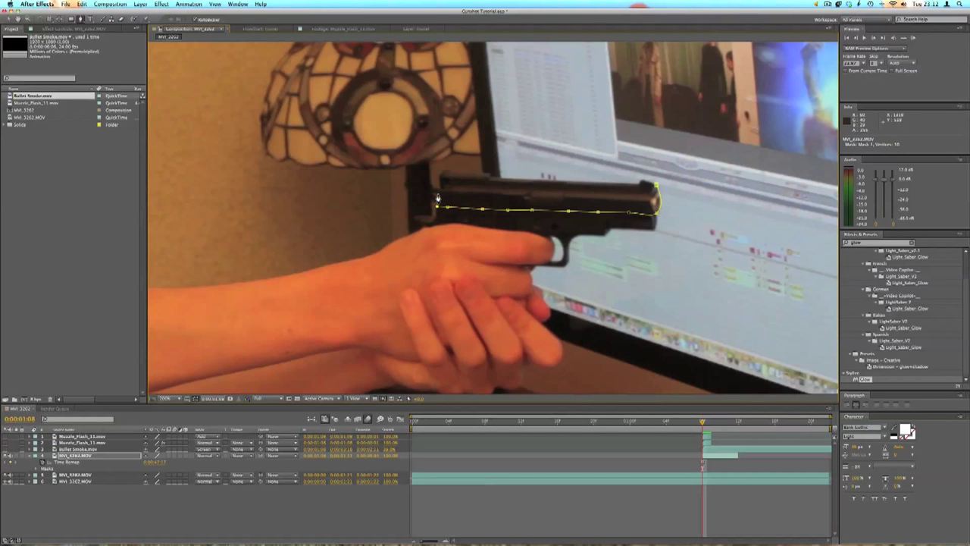
click(441, 176)
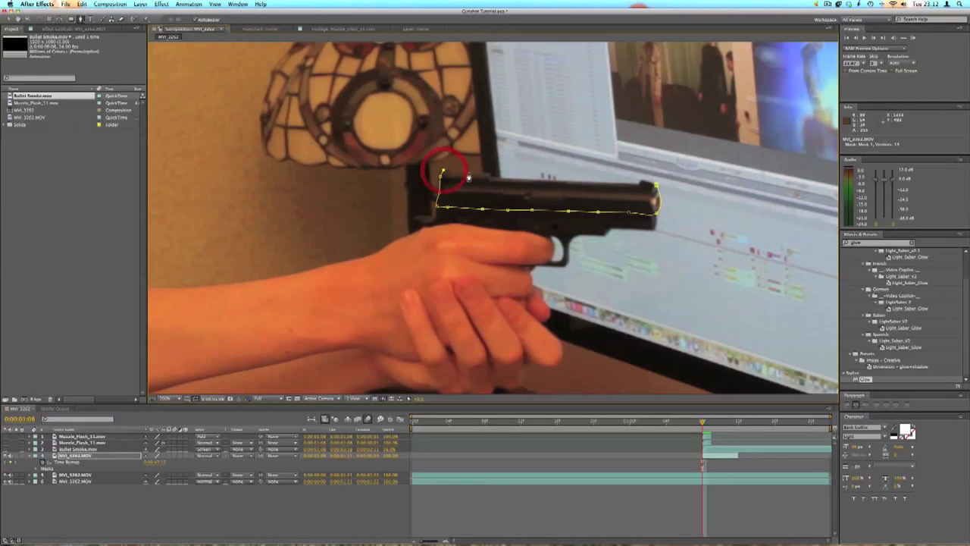
drag(483, 174, 507, 179)
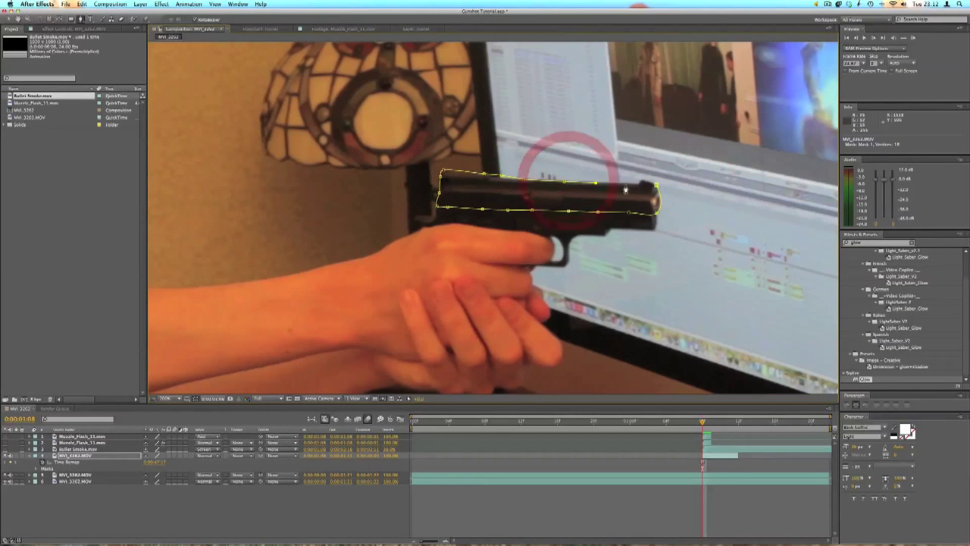
click(642, 186)
click(644, 182)
click(643, 179)
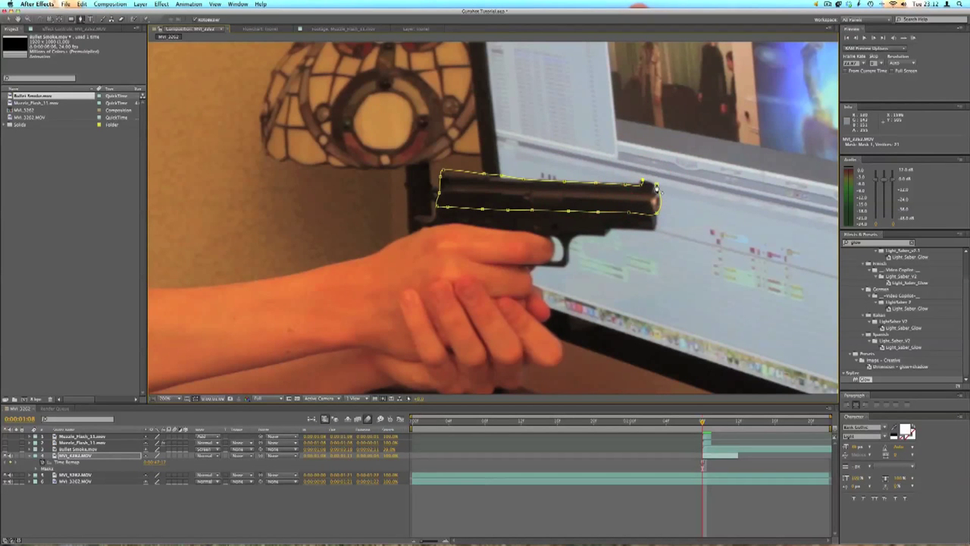
click(657, 185)
key(comma)
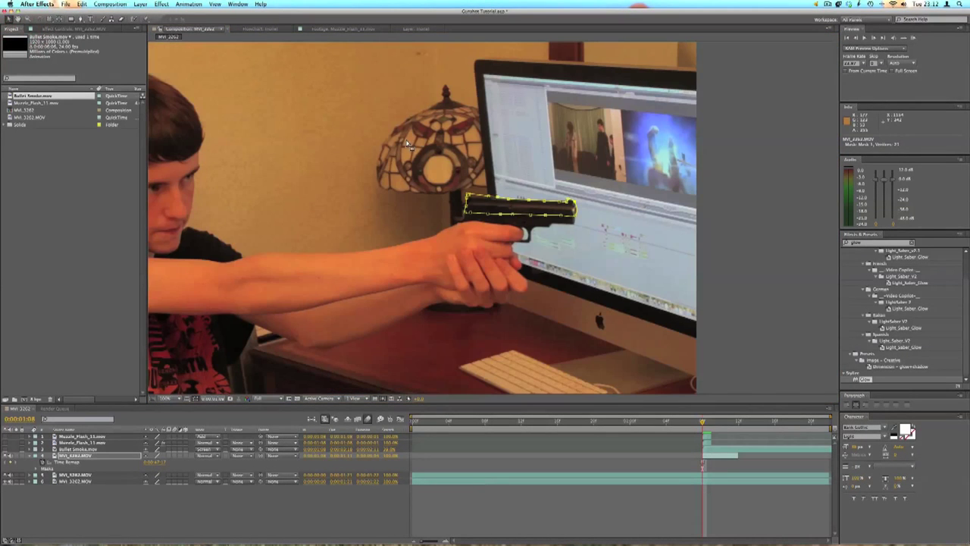
- Expand the masked gun layer's Transform and set Position and Rotation keyframes
click(76, 454)
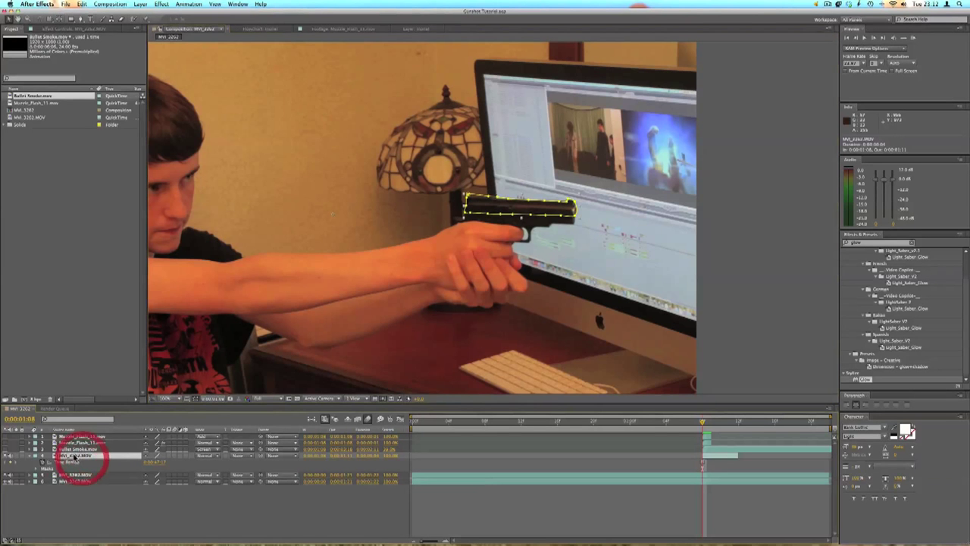
click(53, 461)
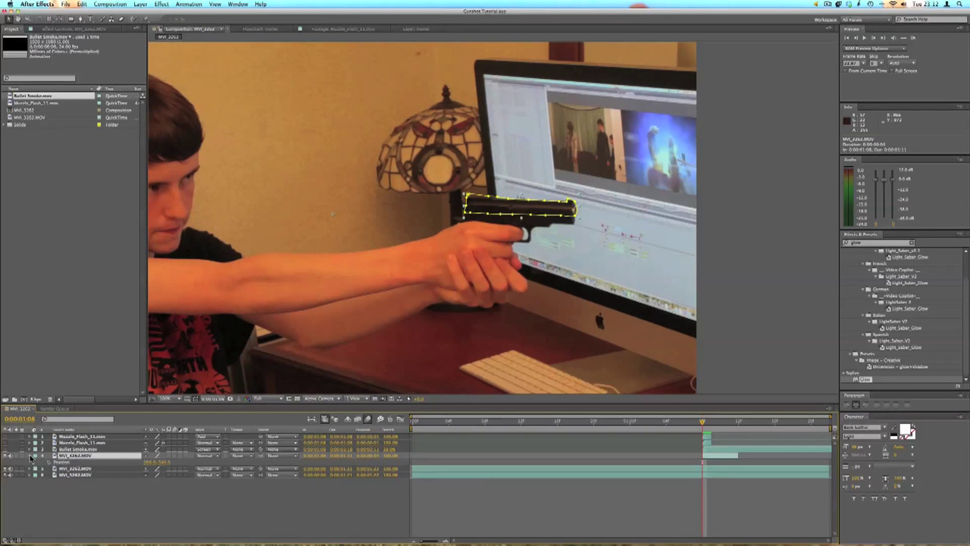
click(30, 457)
click(37, 475)
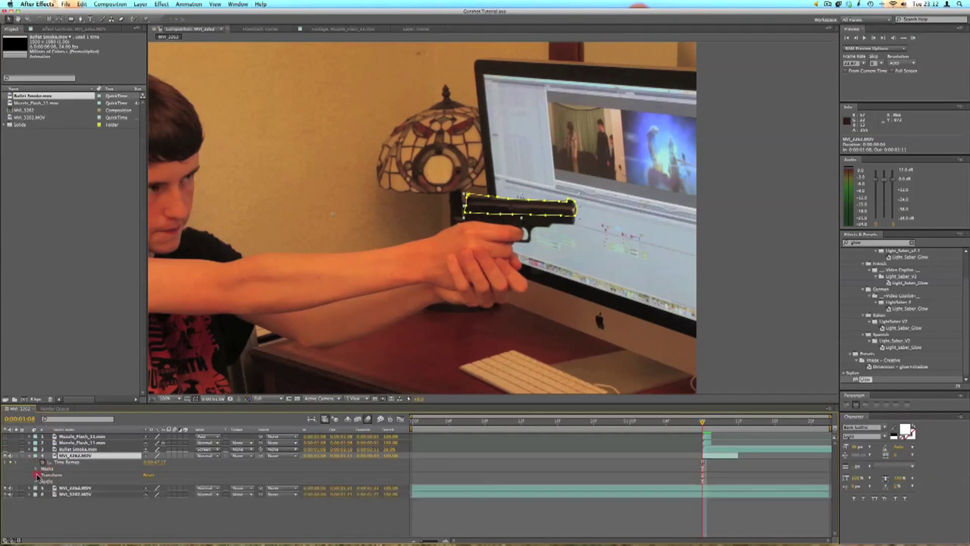
click(36, 475)
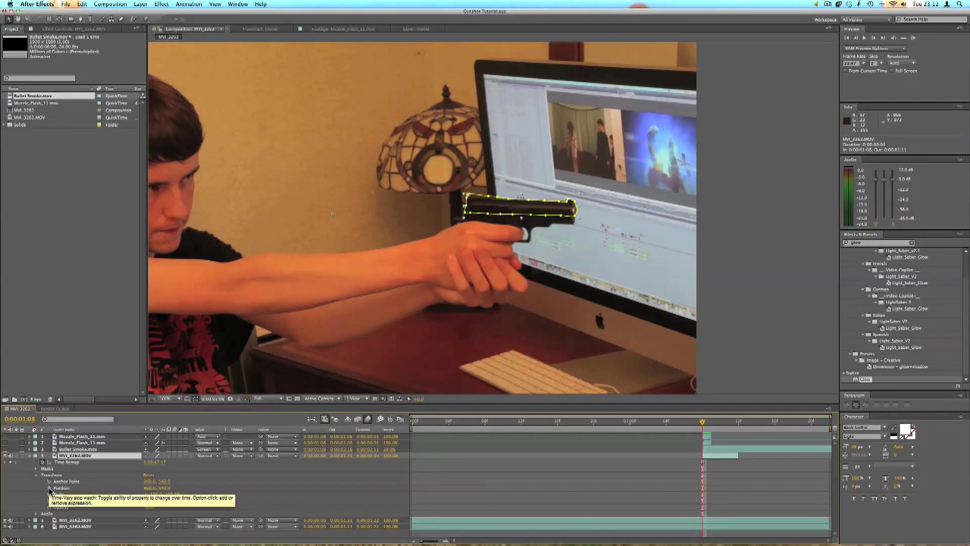
click(50, 488)
click(49, 500)
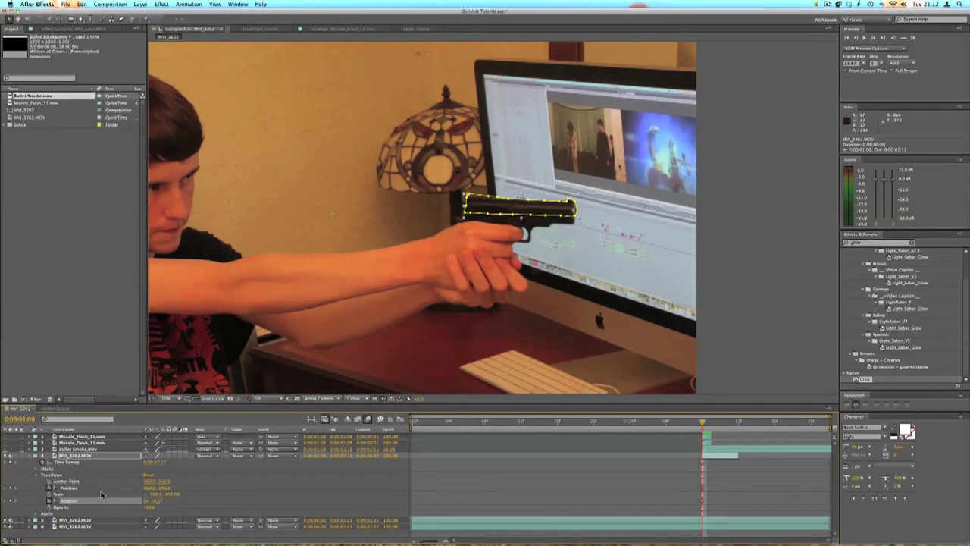
- Two frames later, tilt the slide upward and reposition it for the recoil pose
key(Page_Down)
key(Page_Down)
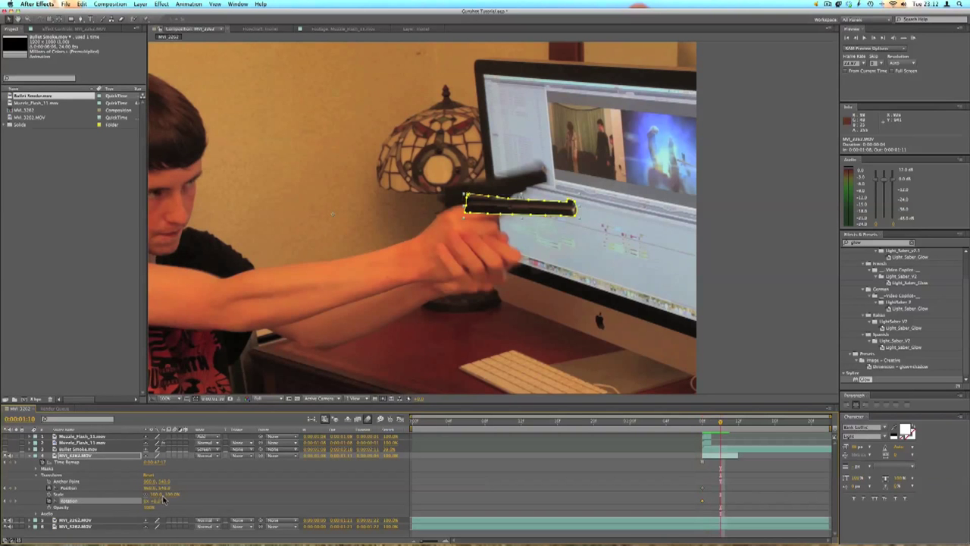
drag(519, 204, 512, 159)
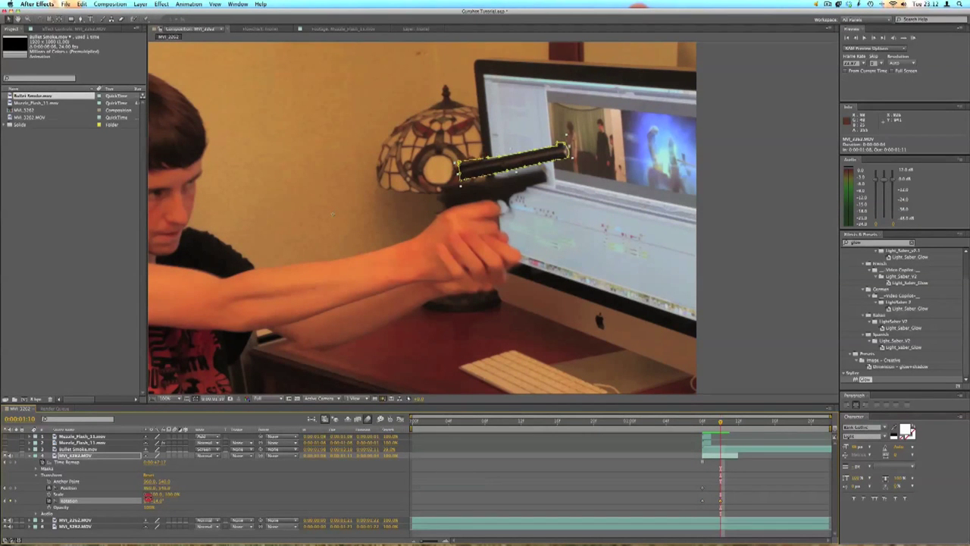
drag(520, 168, 473, 193)
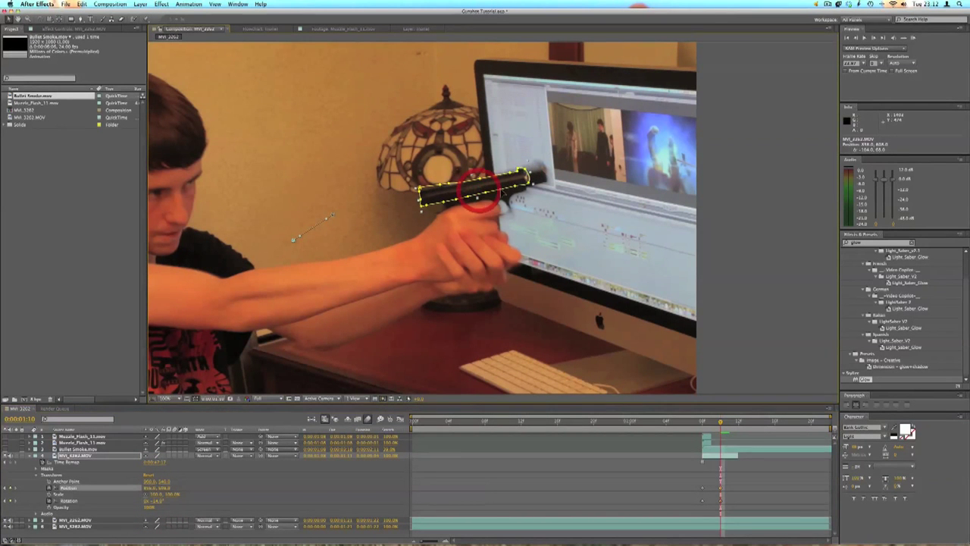
drag(159, 505, 191, 483)
drag(478, 173, 485, 188)
click(505, 176)
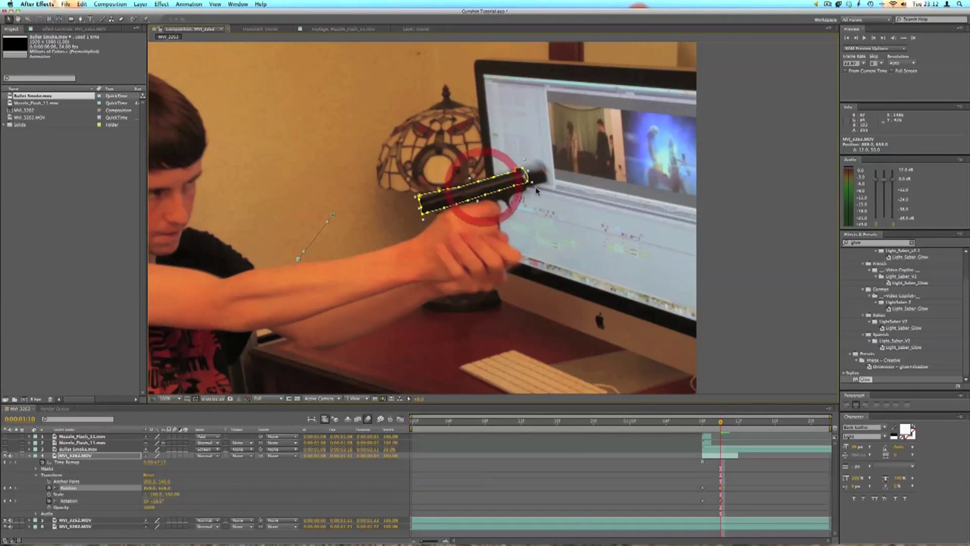
key(Page_Up)
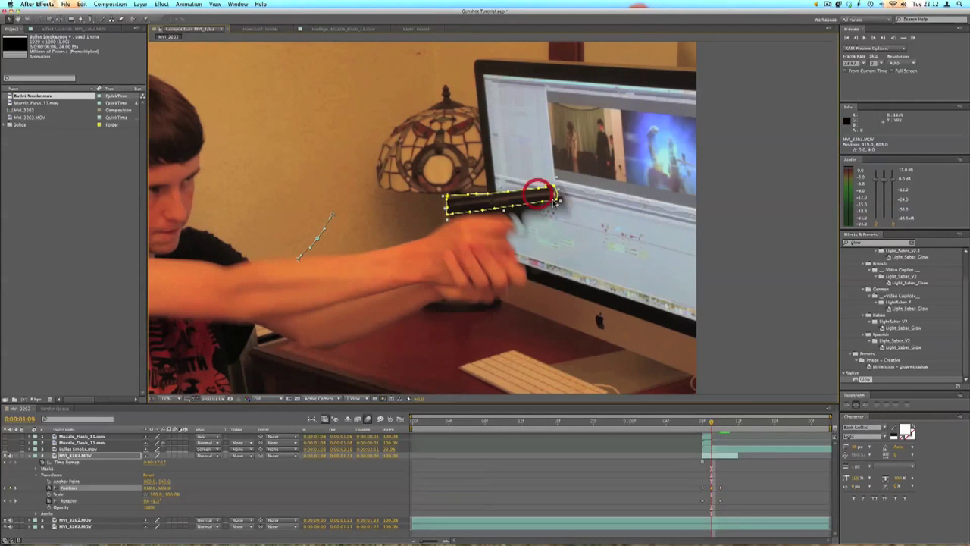
- Step back and forth through the recoil frames to review the slide's motion
click(759, 239)
key(Page_Up)
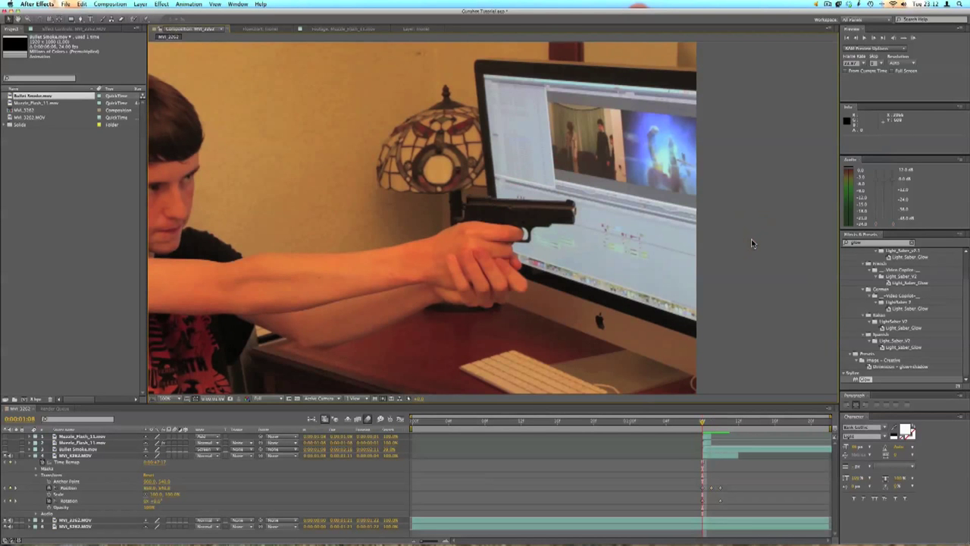
key(Page_Down)
key(Page_Down)
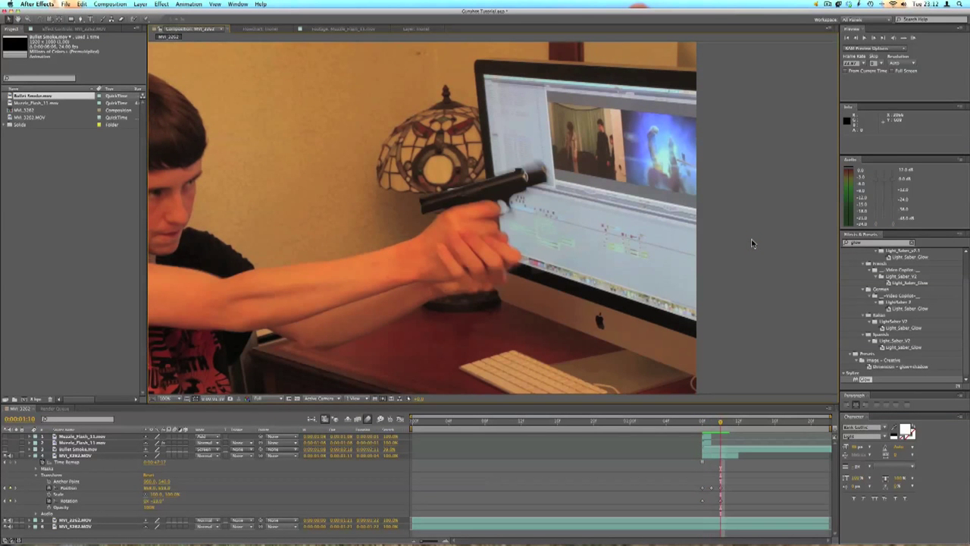
key(Page_Up)
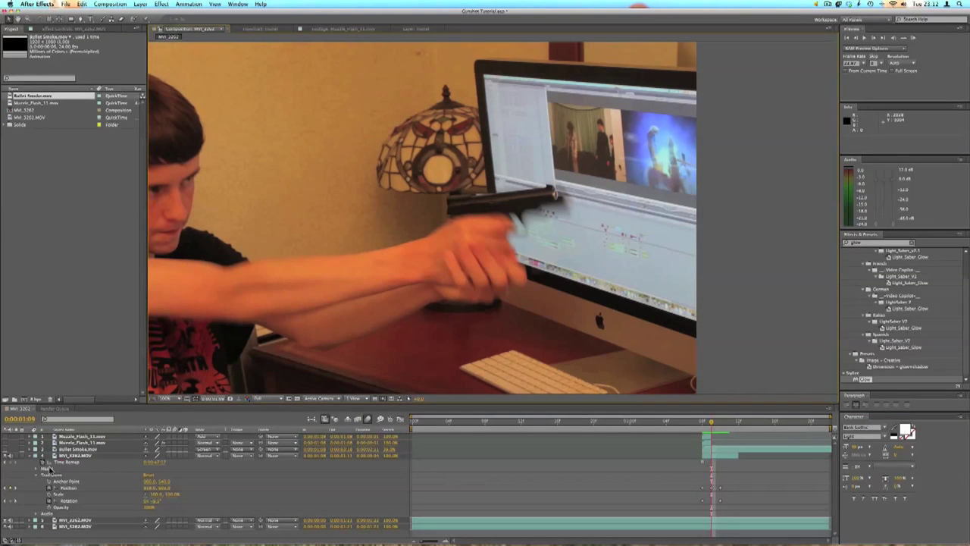
click(90, 454)
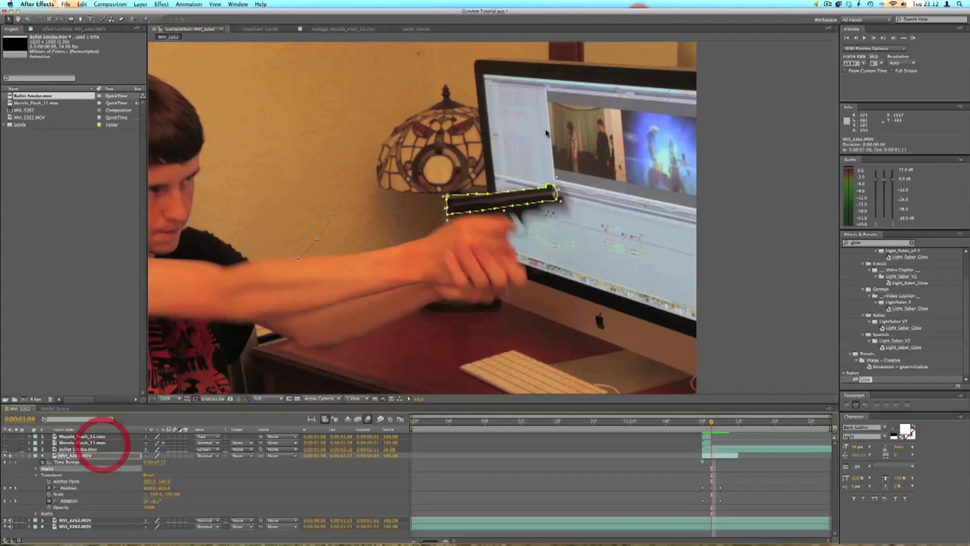
click(472, 195)
click(729, 223)
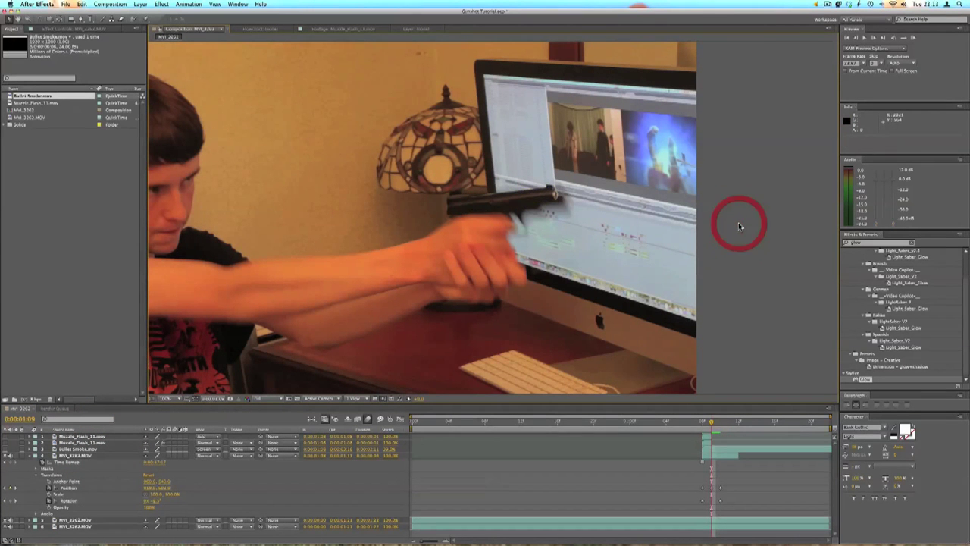
key(Page_Down)
key(Page_Down)
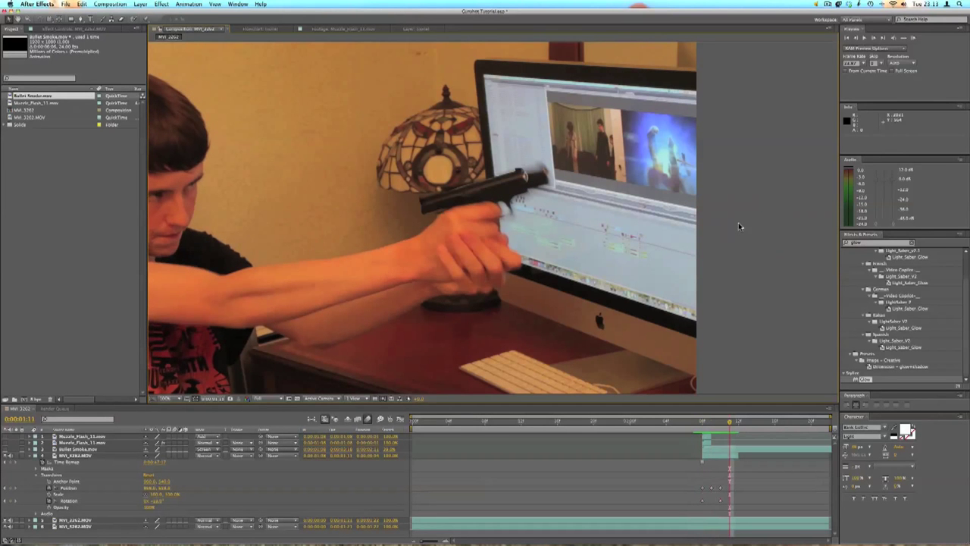
key(Page_Down)
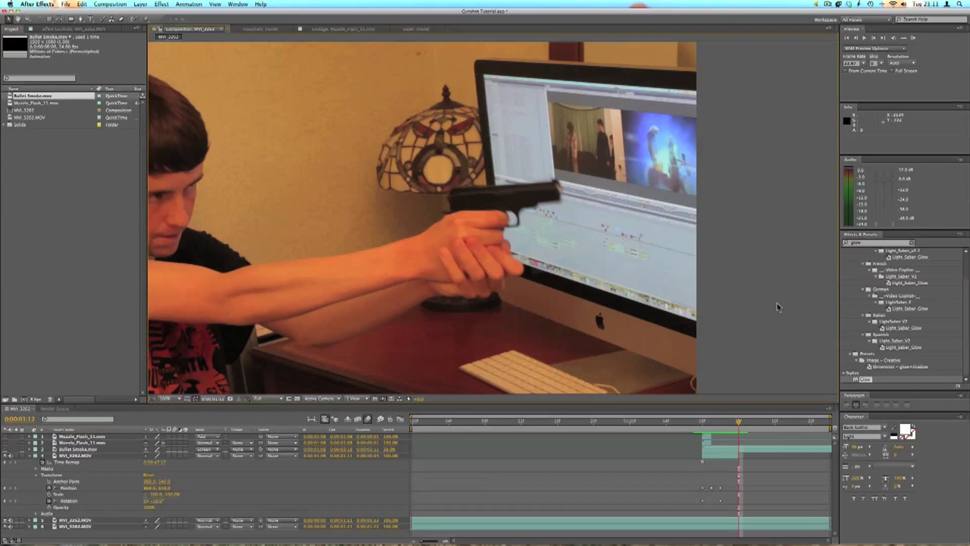
click(739, 456)
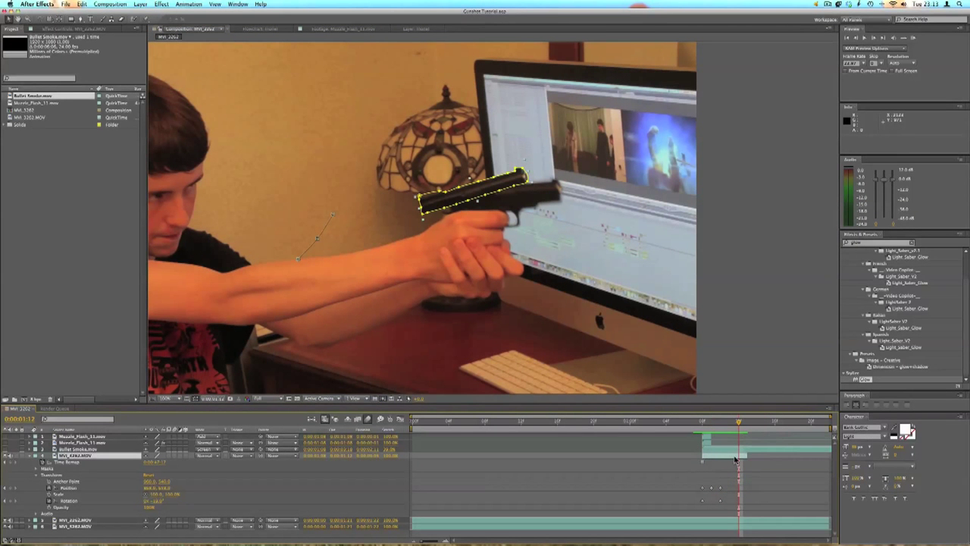
- Level the slide's rotation and move it back into line with the gun
click(76, 488)
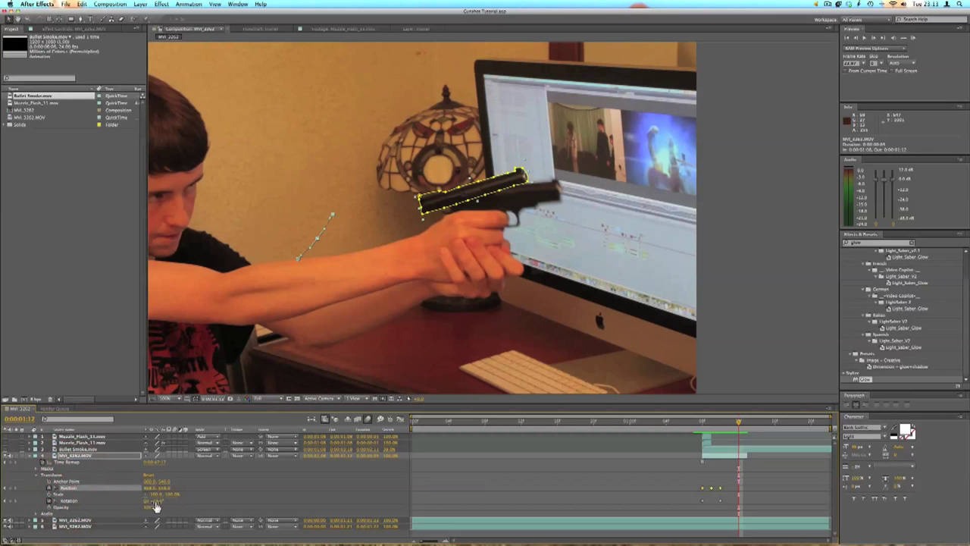
drag(156, 503, 160, 501)
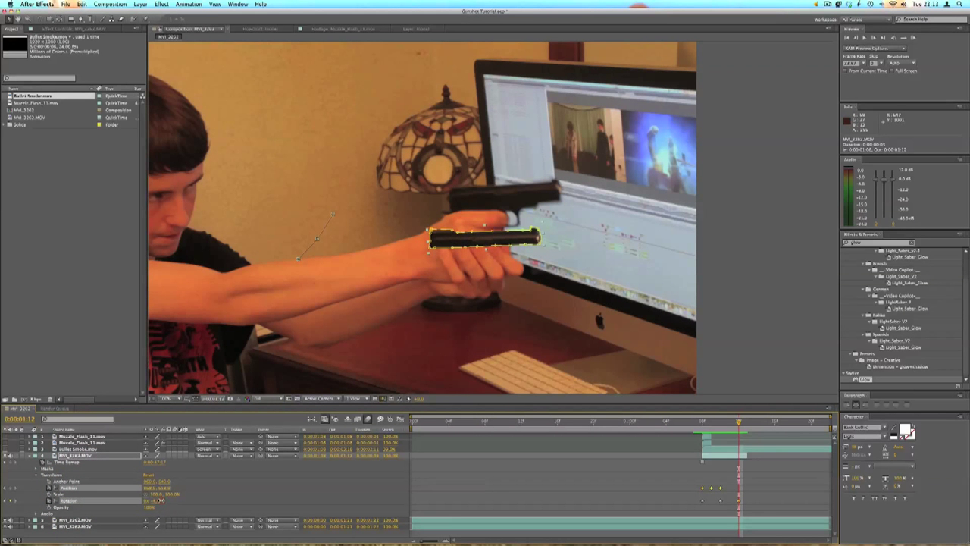
drag(485, 239, 500, 193)
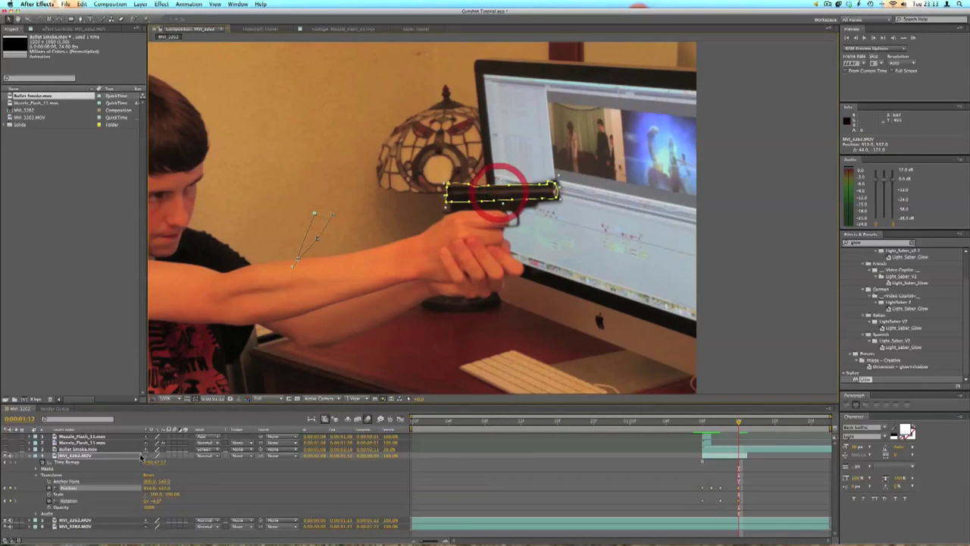
drag(154, 502, 155, 501)
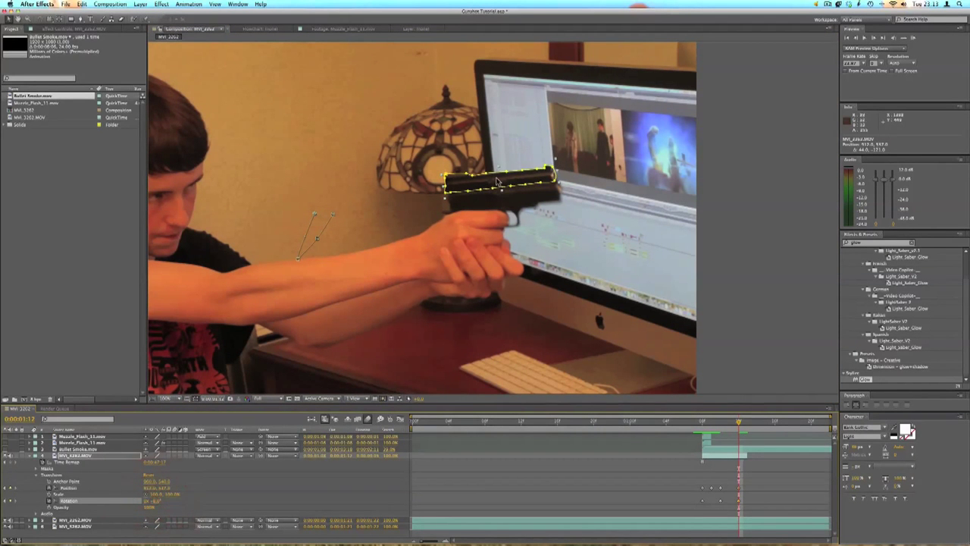
drag(498, 184, 502, 197)
click(756, 242)
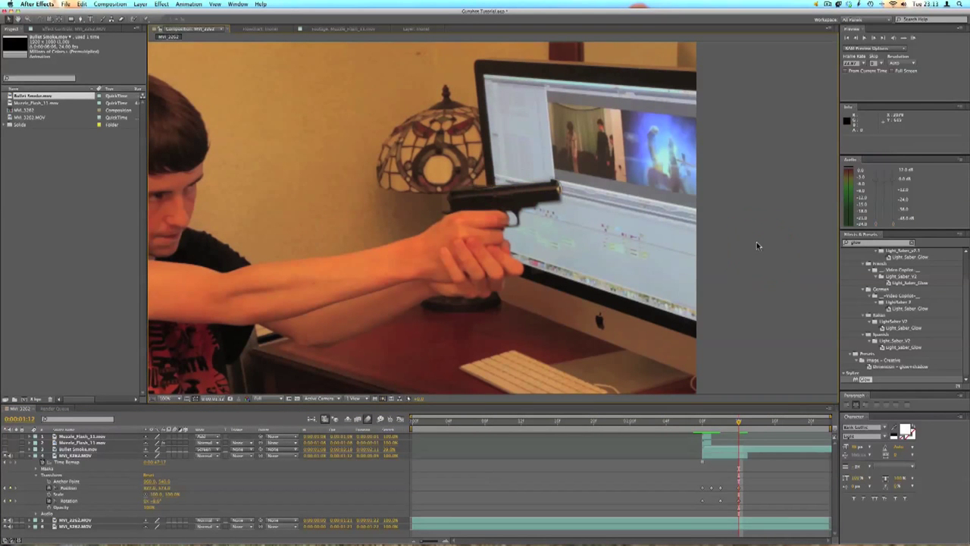
- Step back and forth through the recoil frames with the slide's Position path shown
key(Page_Up)
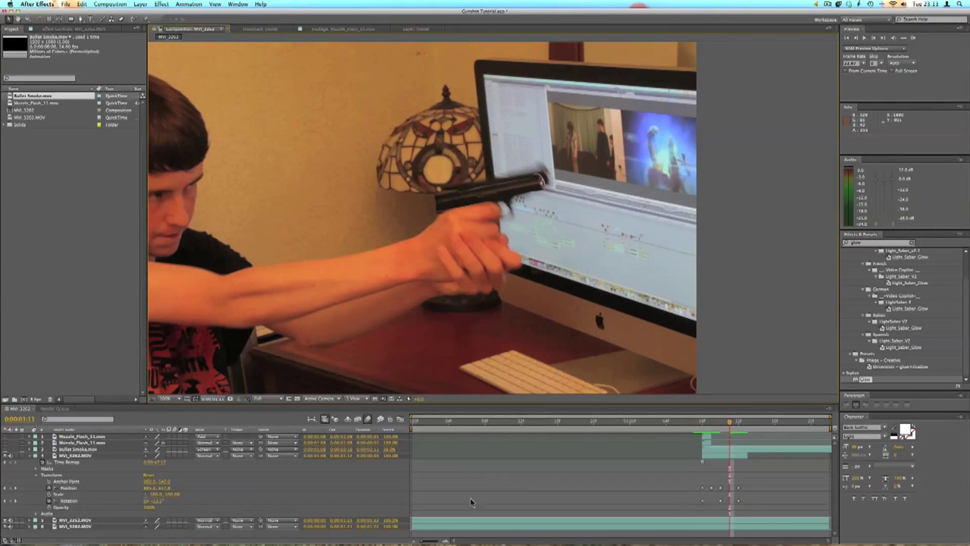
click(73, 490)
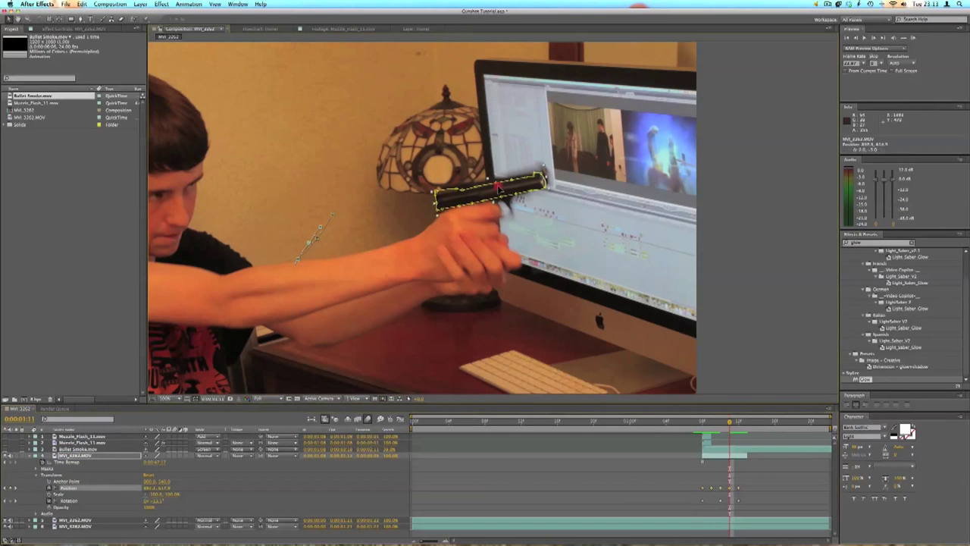
click(744, 216)
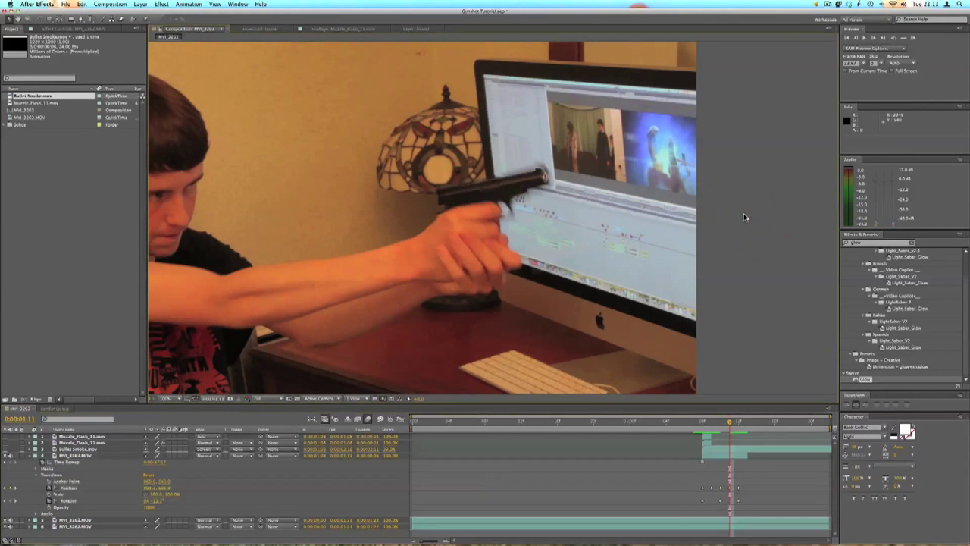
key(Page_Up)
key(Page_Down)
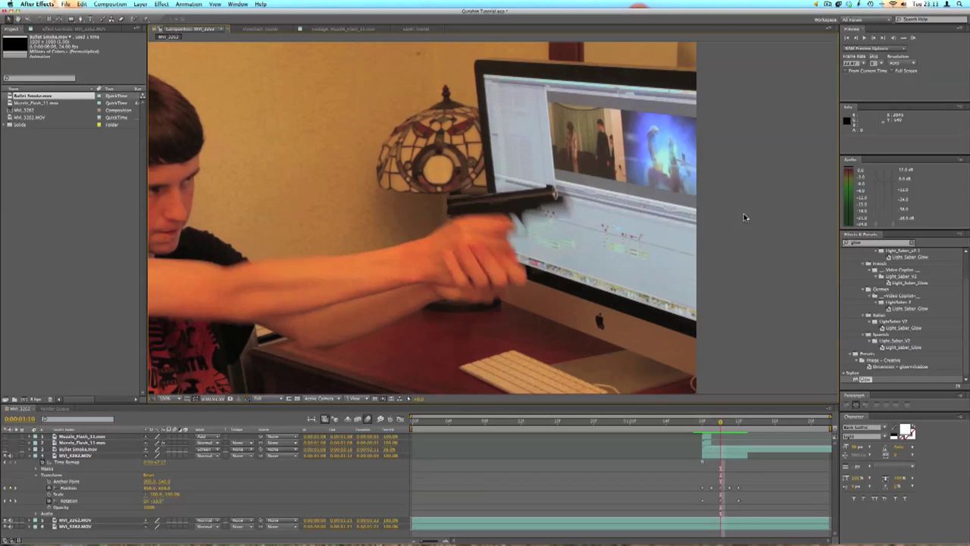
key(Page_Up)
- Compare neighbouring recoil frames and save the project
key(Page_Down)
key(Page_Down)
key(Page_Down)
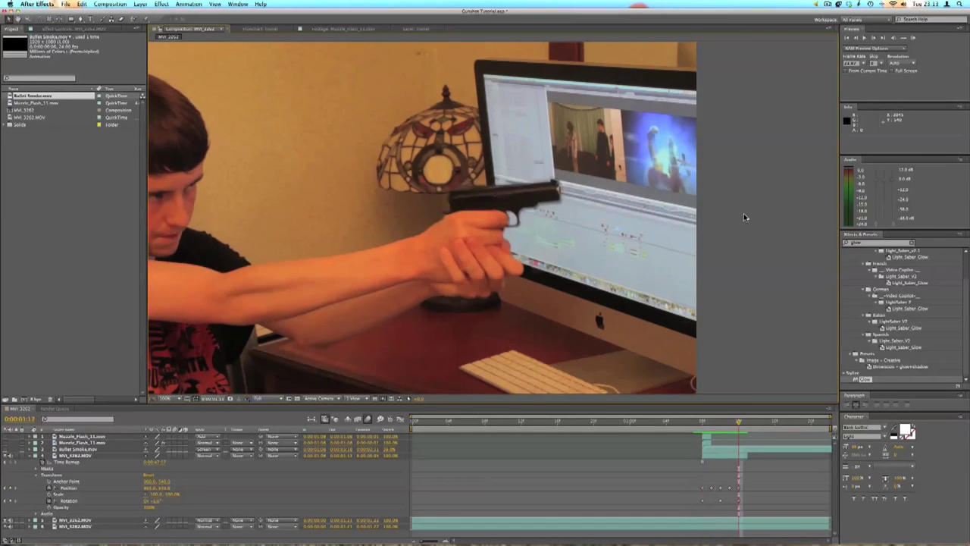
key(Page_Up)
key(Page_Up)
key(Page_Up)
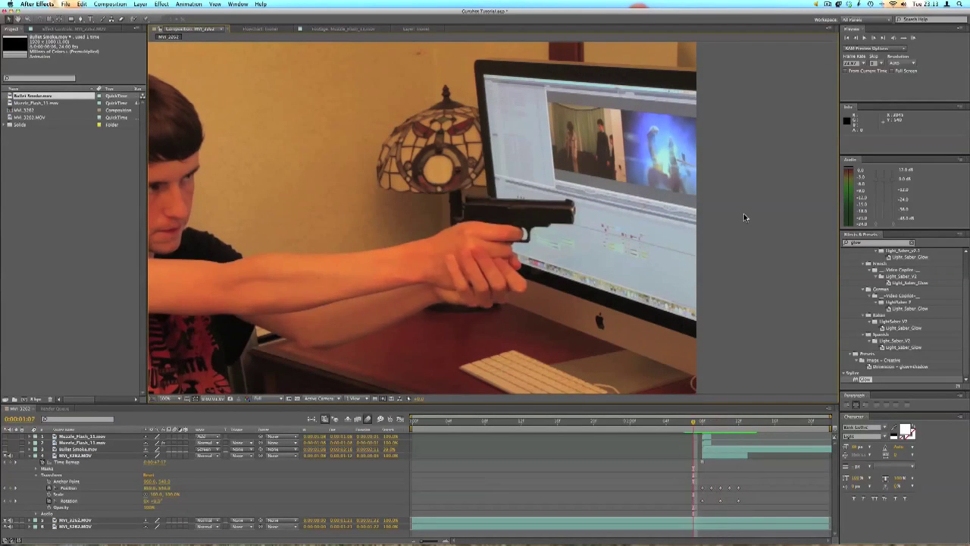
key(Page_Down)
key(Page_Up)
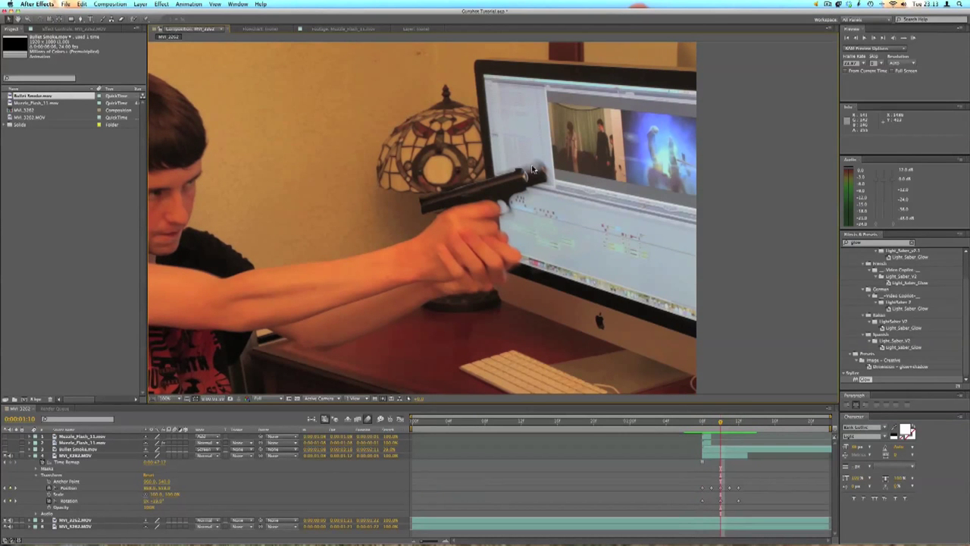
key(super+s)
- Check the slide layer's mask before the recoil and collapse its transform properties
key(Page_Down)
key(Page_Down)
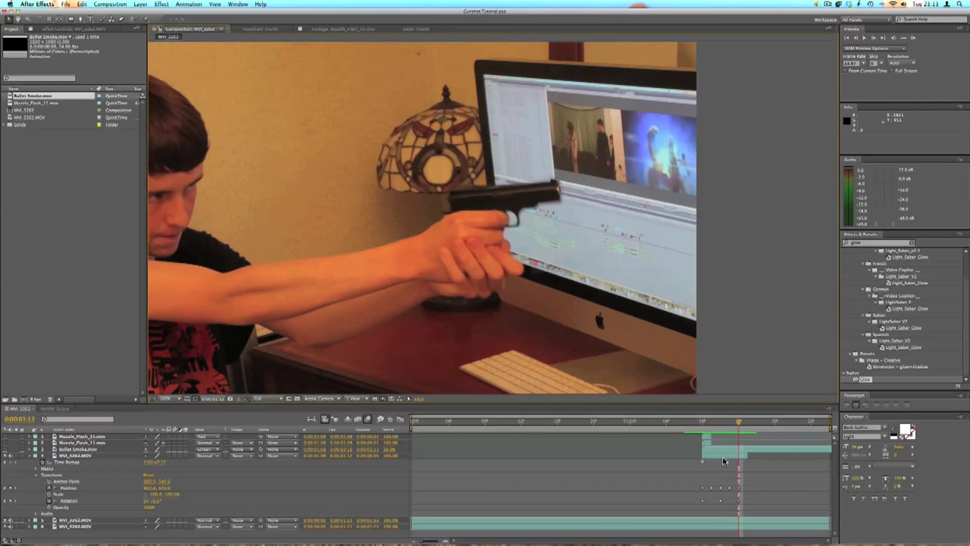
click(739, 456)
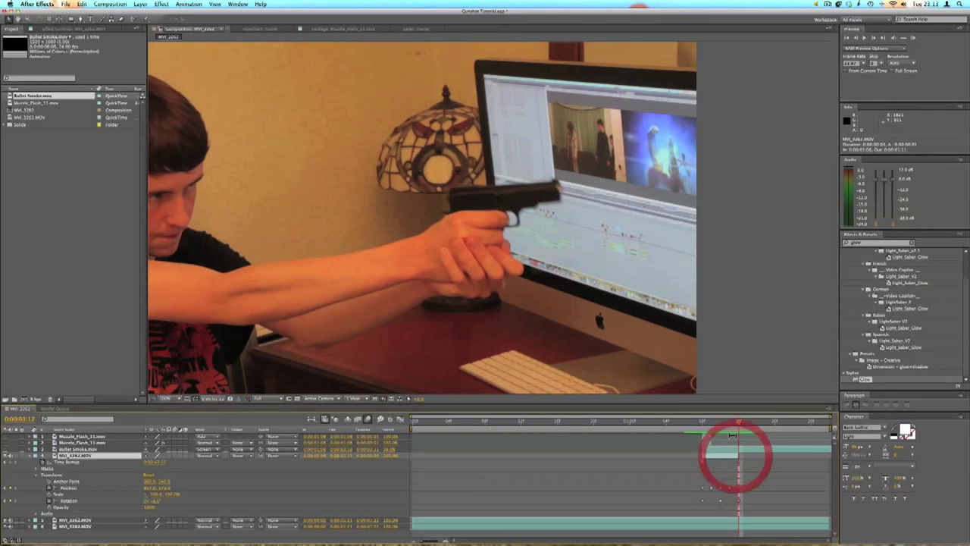
key(Page_Up)
key(Page_Up)
key(Page_Up)
key(Page_Up)
key(Page_Up)
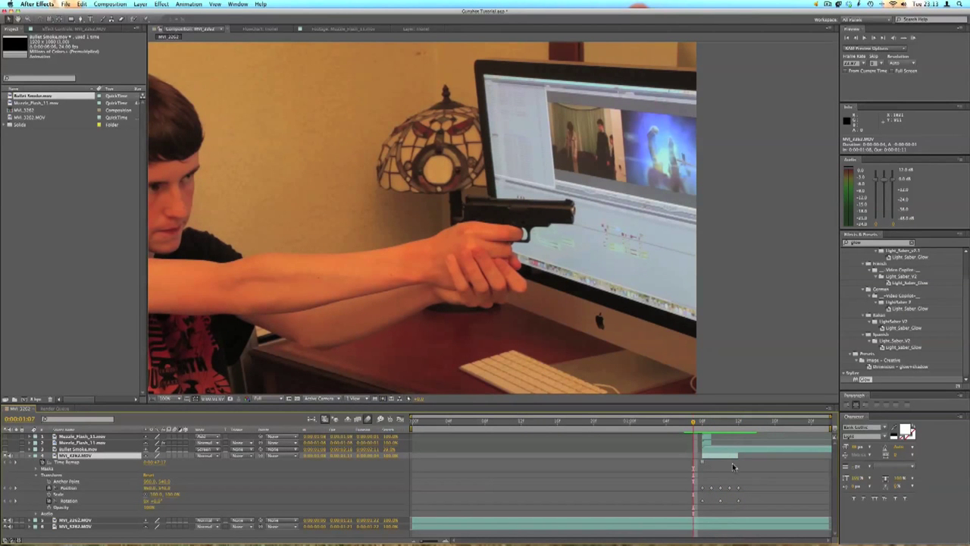
click(733, 466)
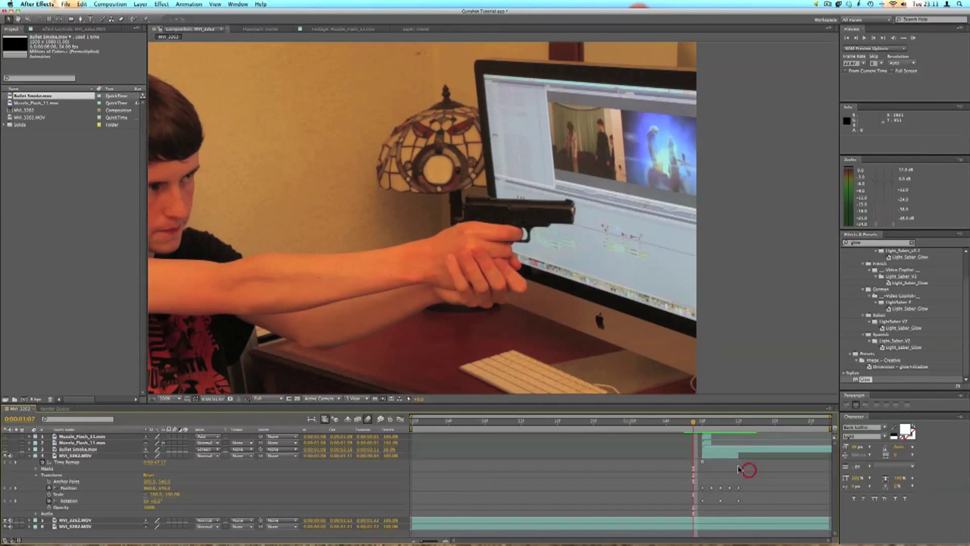
click(36, 475)
- Reveal the slide layer's Mask 1 properties and play through the recoil frames
click(35, 469)
key(Page_Down)
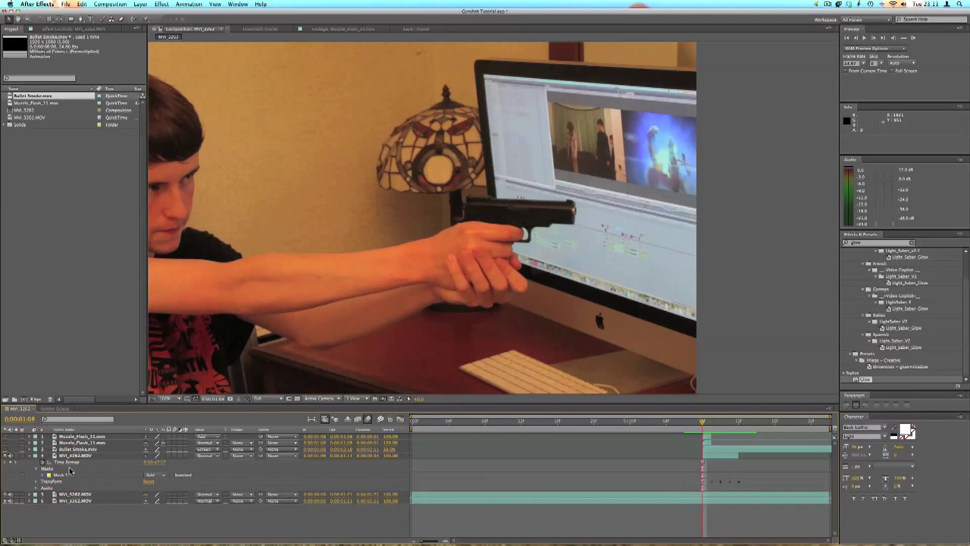
key(Page_Down)
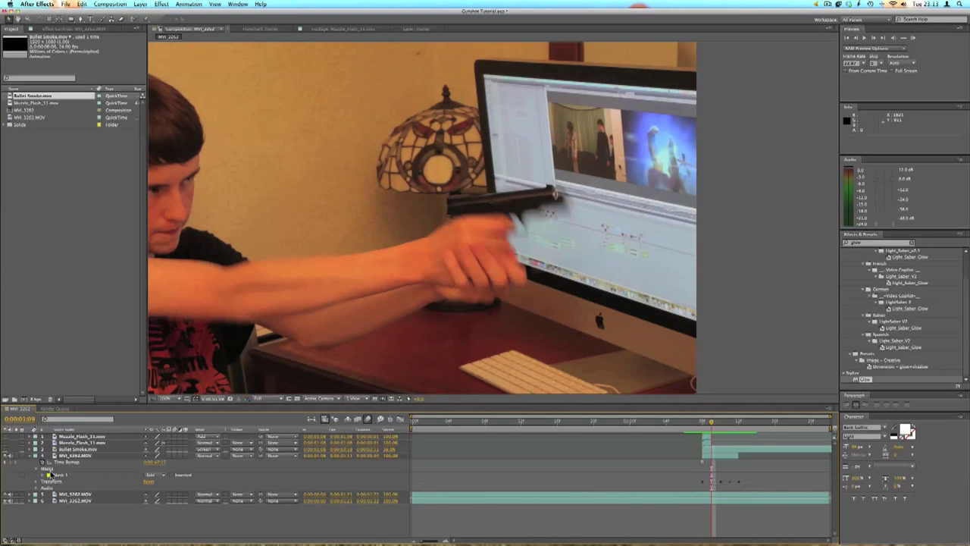
click(44, 476)
click(164, 489)
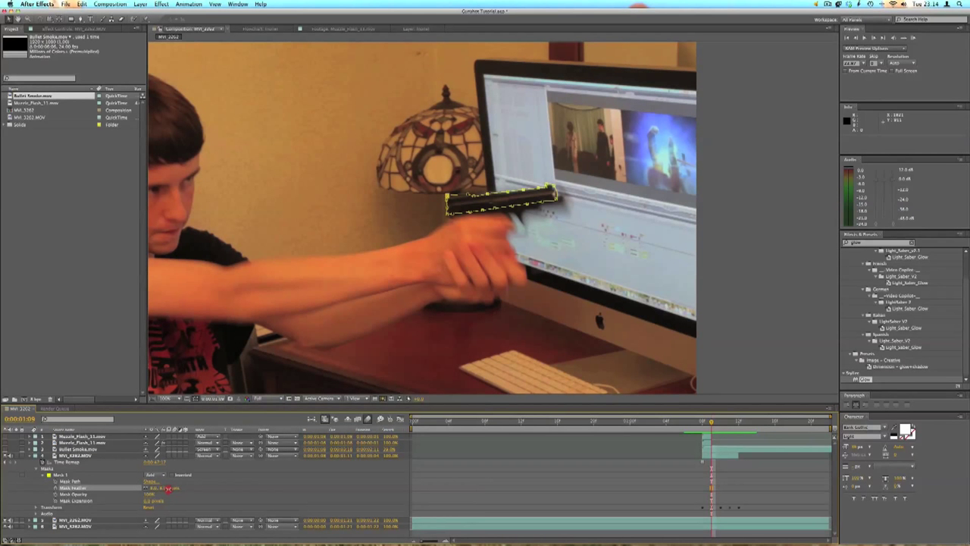
click(512, 474)
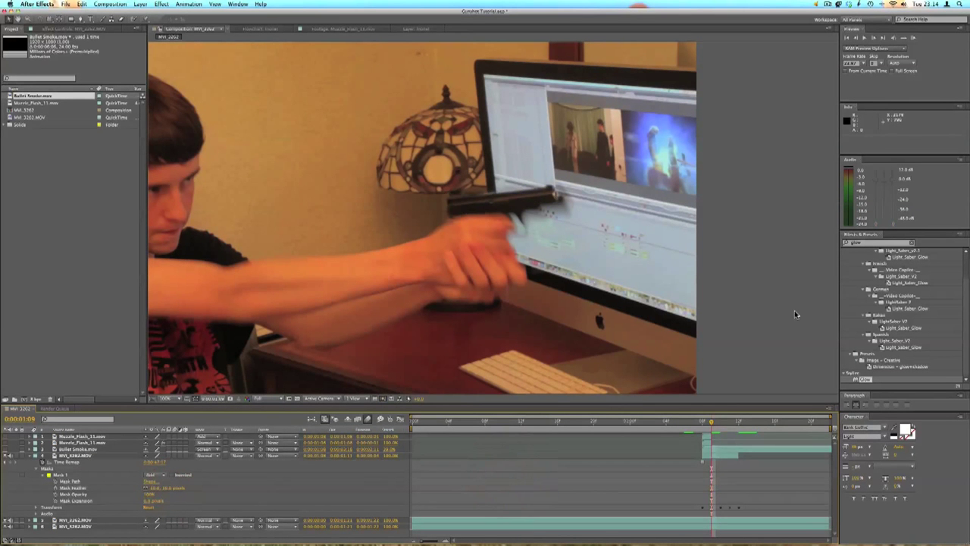
key(Page_Up)
key(Page_Up)
key(space)
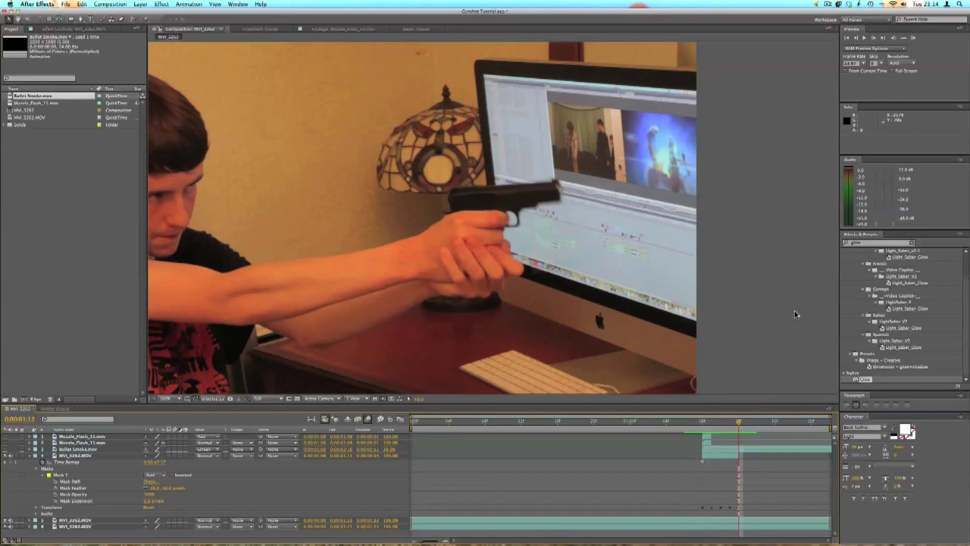
key(Page_Up)
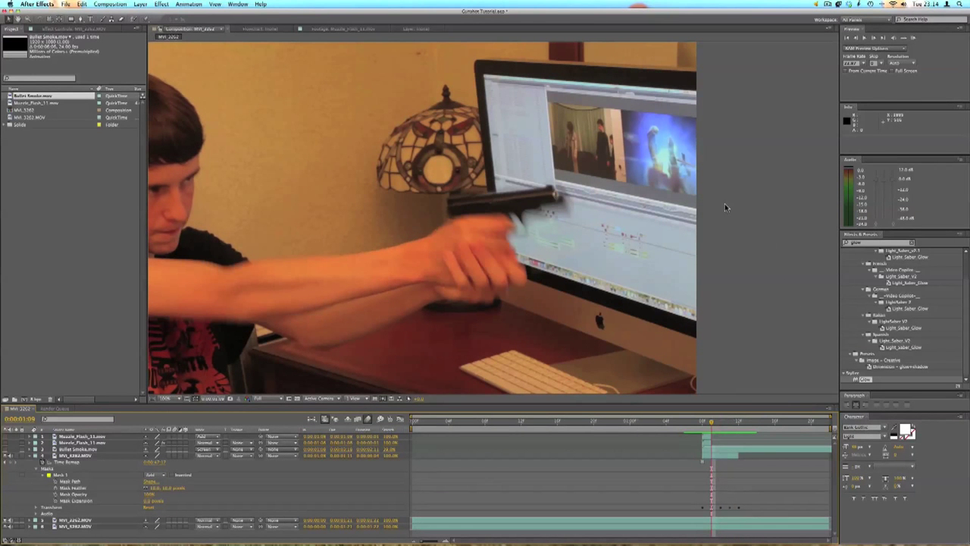
- Set Mask Feather to 0 pixels, preview the recoil, save, and return to 0:00:01:07
click(169, 489)
text(0)
click(218, 490)
key(space)
key(super+s)
click(695, 425)
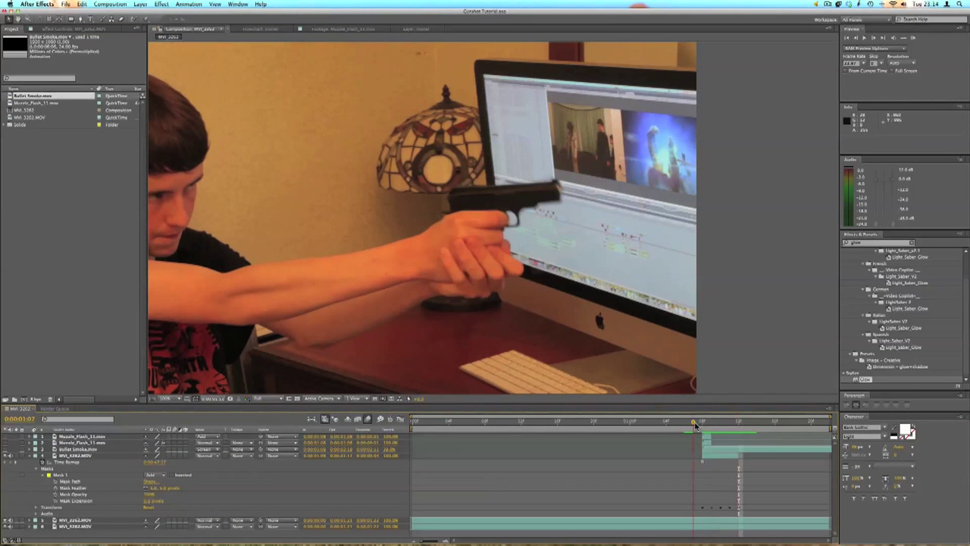
key(Page_Down)
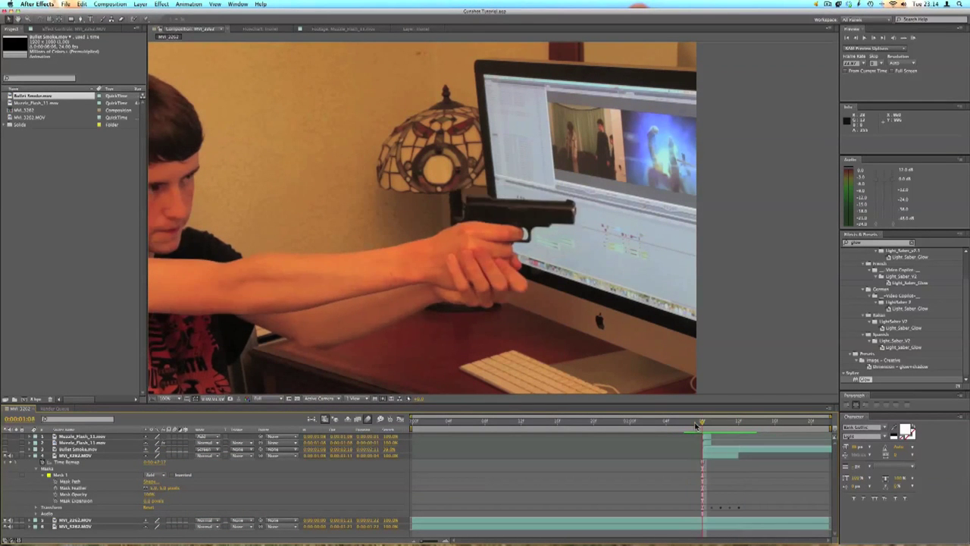
- Split the MVI_3262.MOV layer at the current time and again four frames later
click(31, 457)
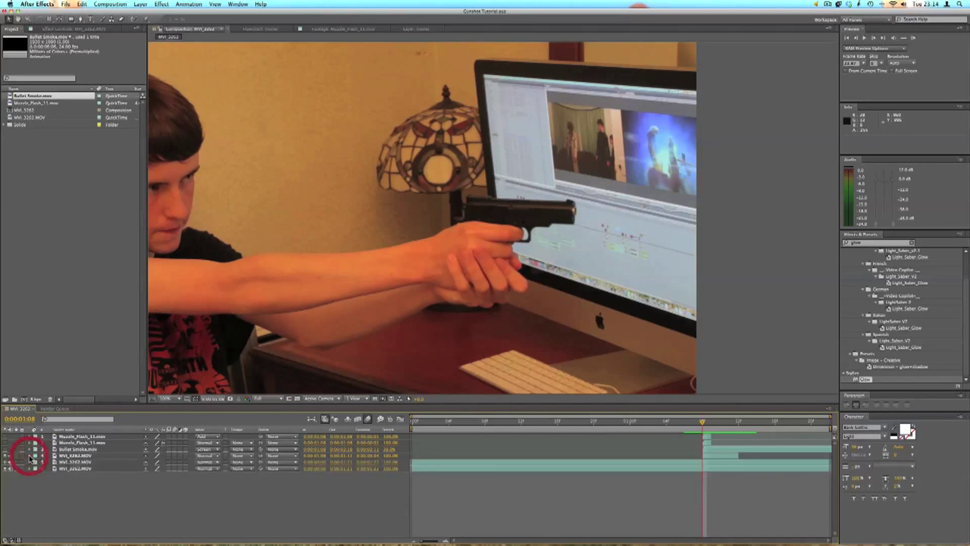
click(70, 462)
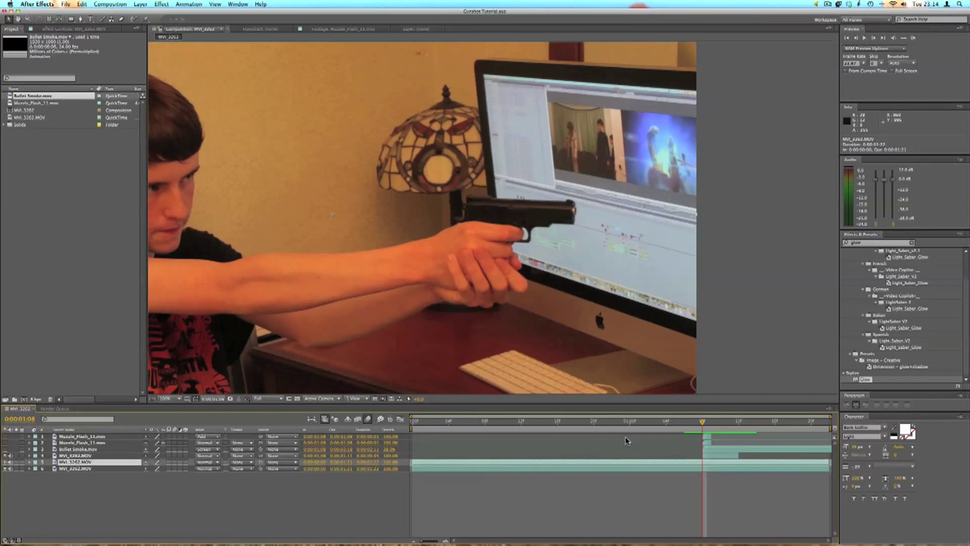
key(super+shift+d)
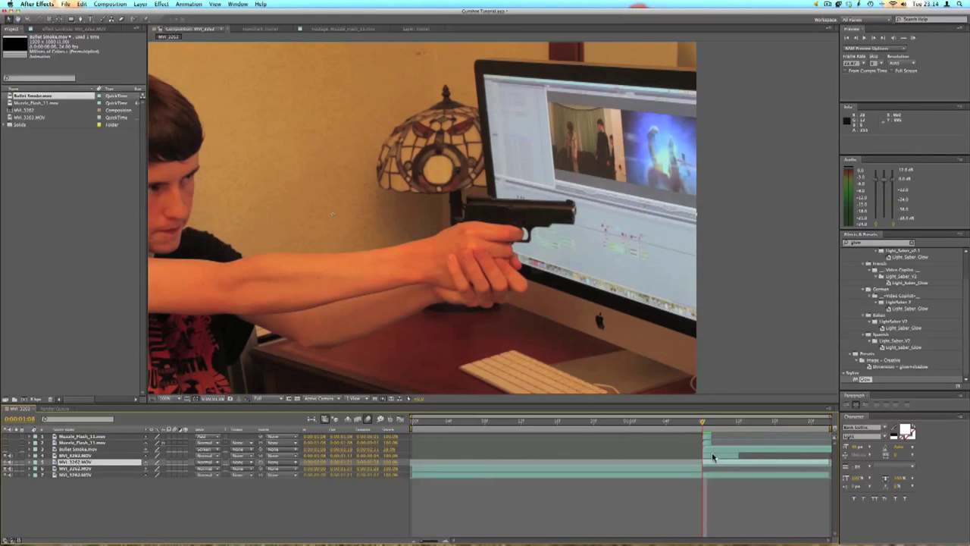
key(Page_Down)
key(Page_Down)
key(Page_Down)
key(Page_Down)
key(super+shift+d)
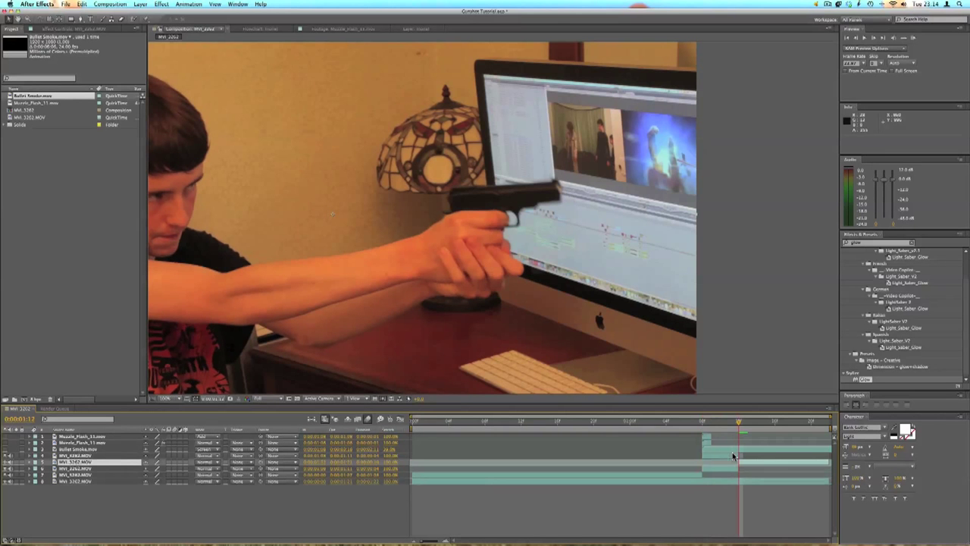
click(721, 511)
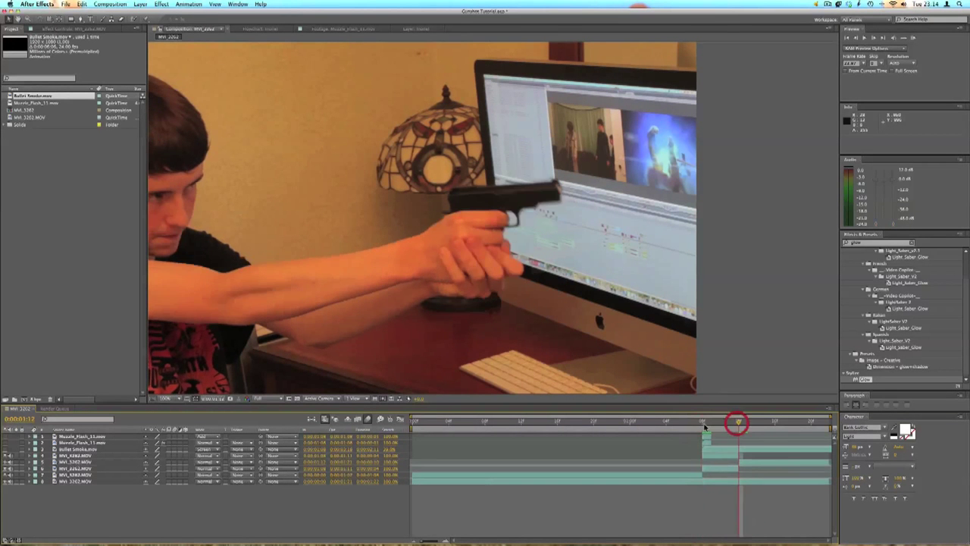
- Move the current time to frame 0:00:01:08 and save the project
drag(736, 419, 696, 424)
click(688, 472)
click(706, 465)
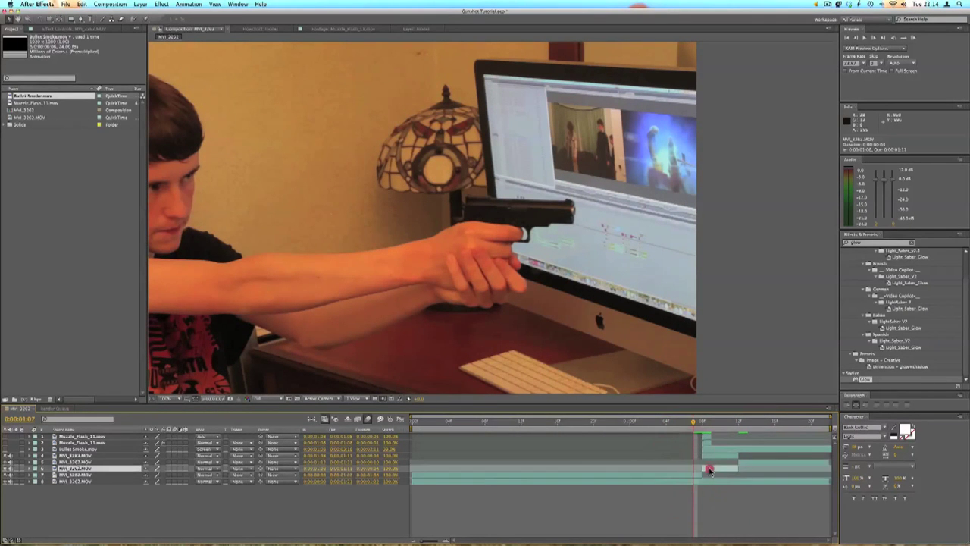
click(753, 458)
click(743, 459)
click(726, 470)
click(704, 422)
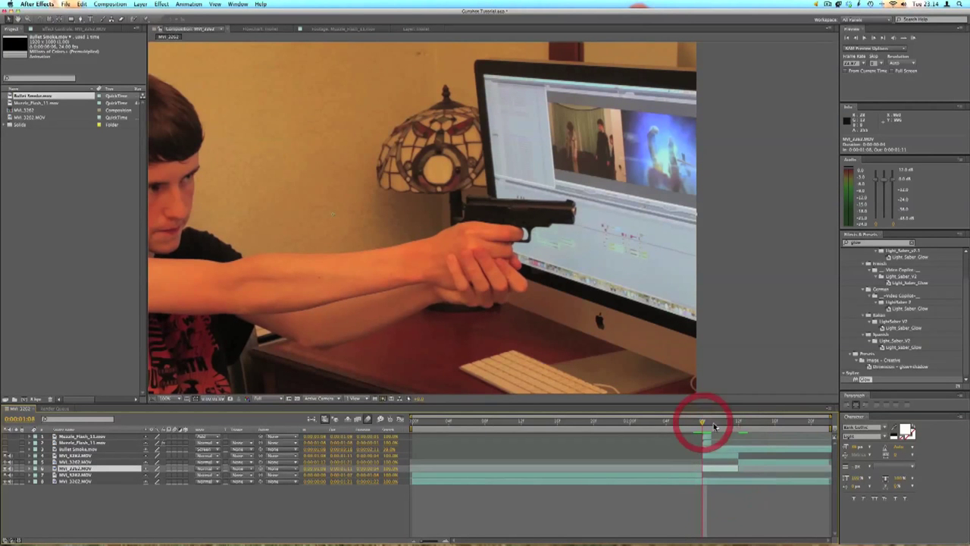
key(super+s)
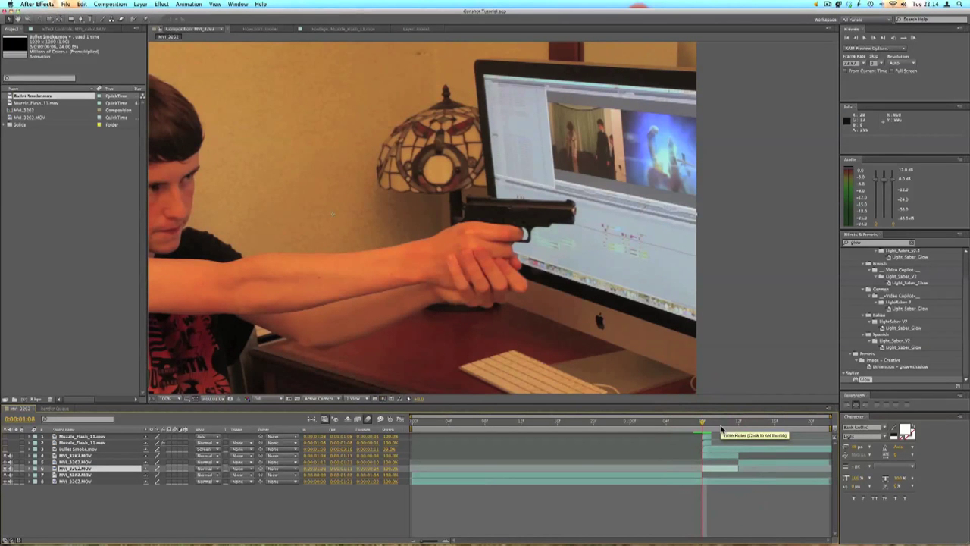
- Mute the duplicate footage layer's audio so only one track plays
click(76, 468)
click(9, 461)
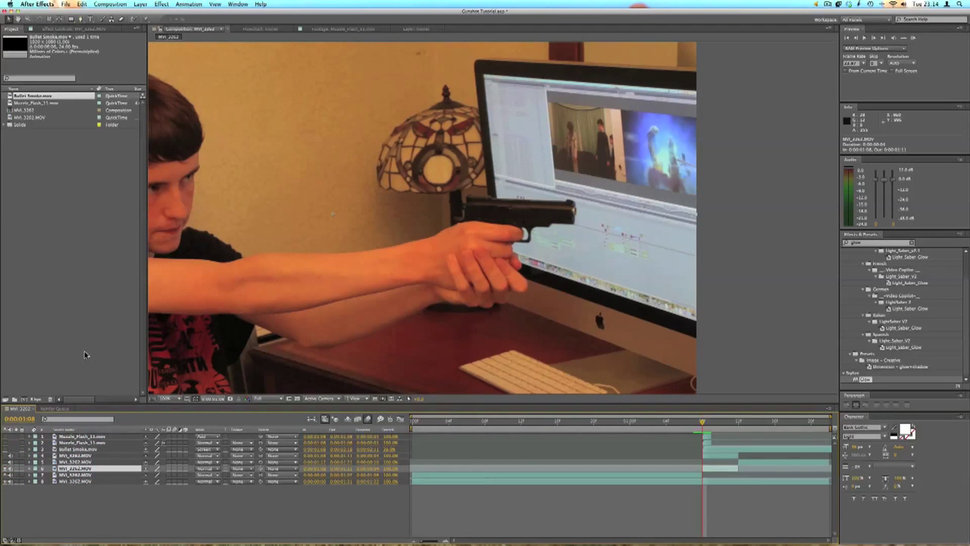
click(30, 462)
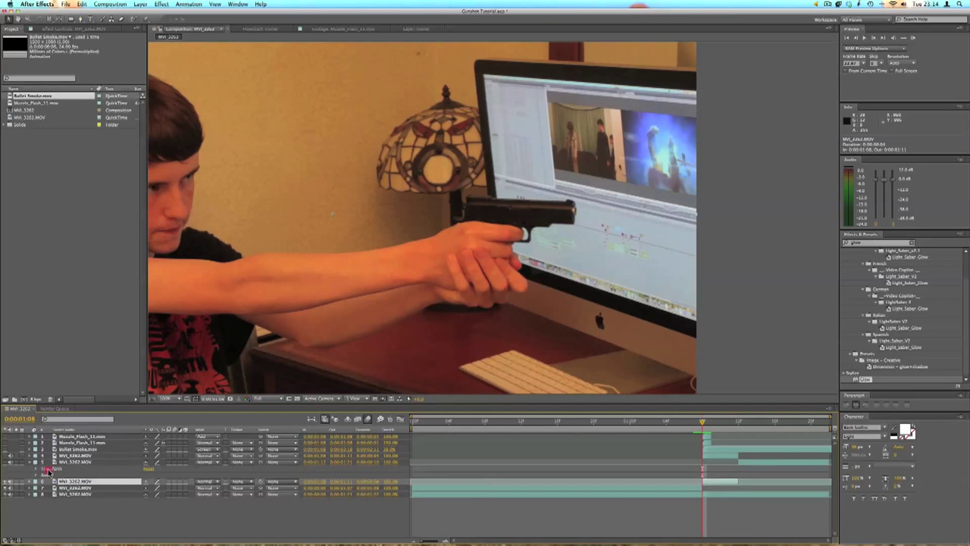
- Inspect the footage layers' properties and show only the gun layer's mask
click(37, 466)
click(35, 468)
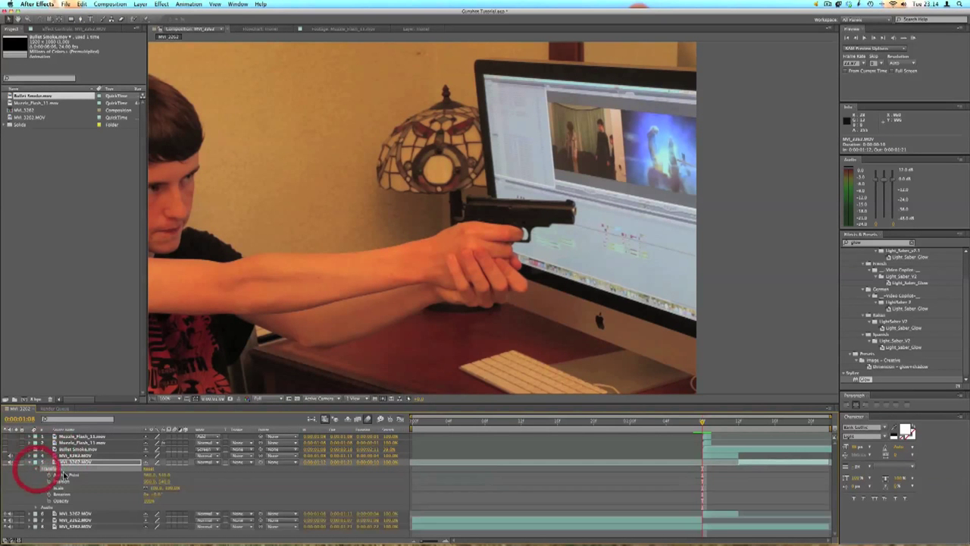
click(35, 468)
click(30, 462)
click(30, 454)
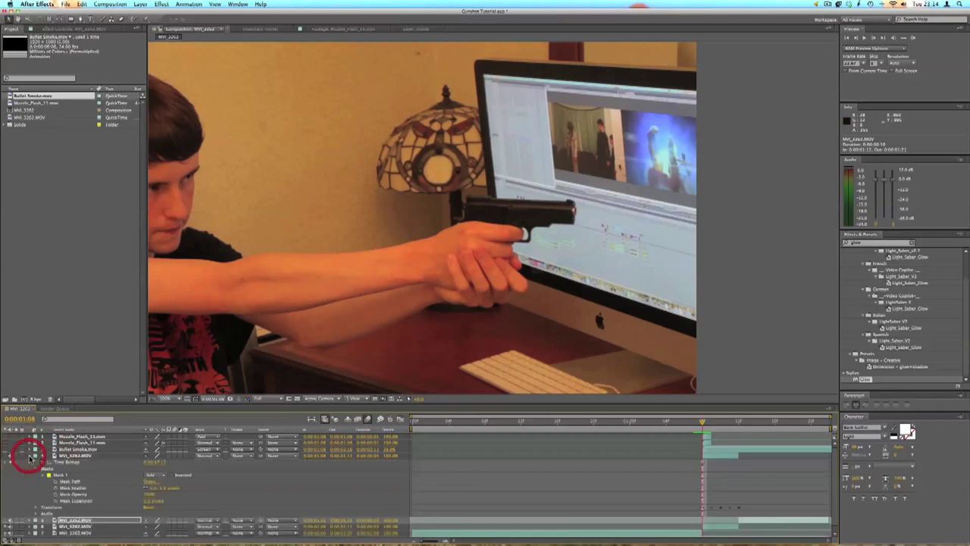
click(34, 455)
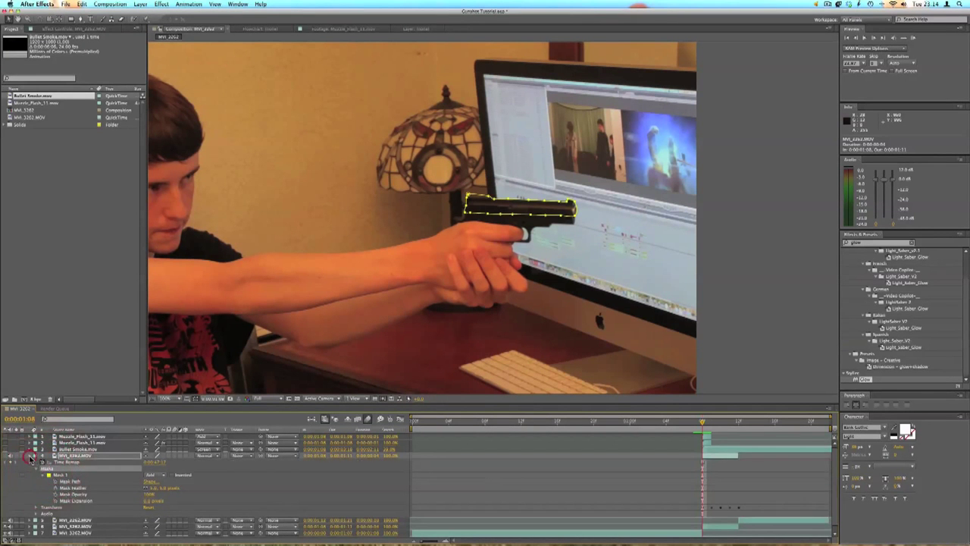
click(30, 454)
click(68, 470)
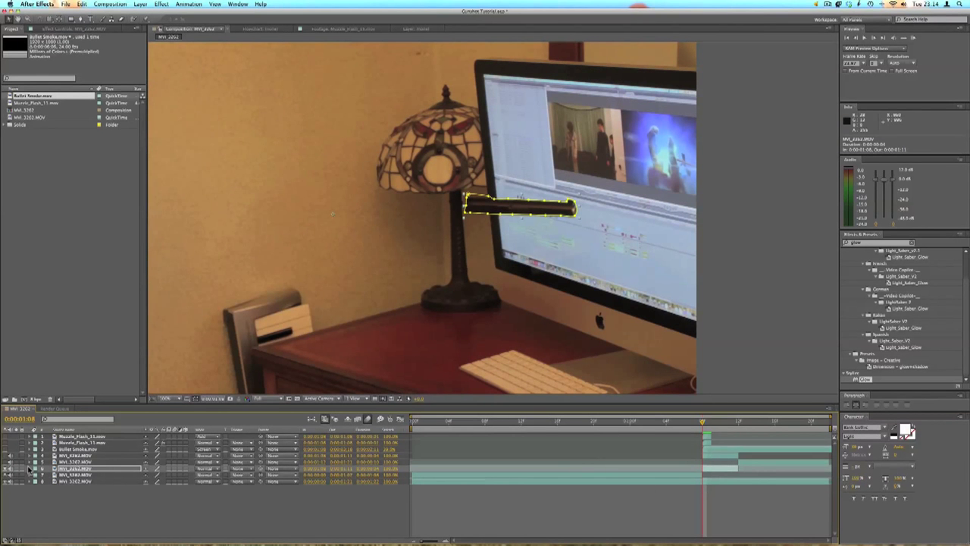
key(m)
- Set Mask 1 to Subtract, expand it slightly beyond the gun, and preview
click(151, 475)
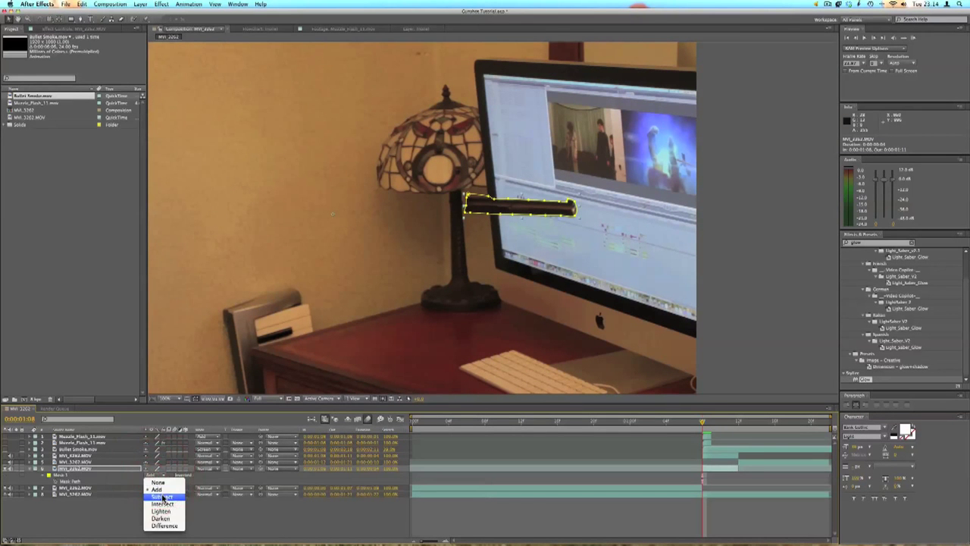
click(162, 493)
click(667, 506)
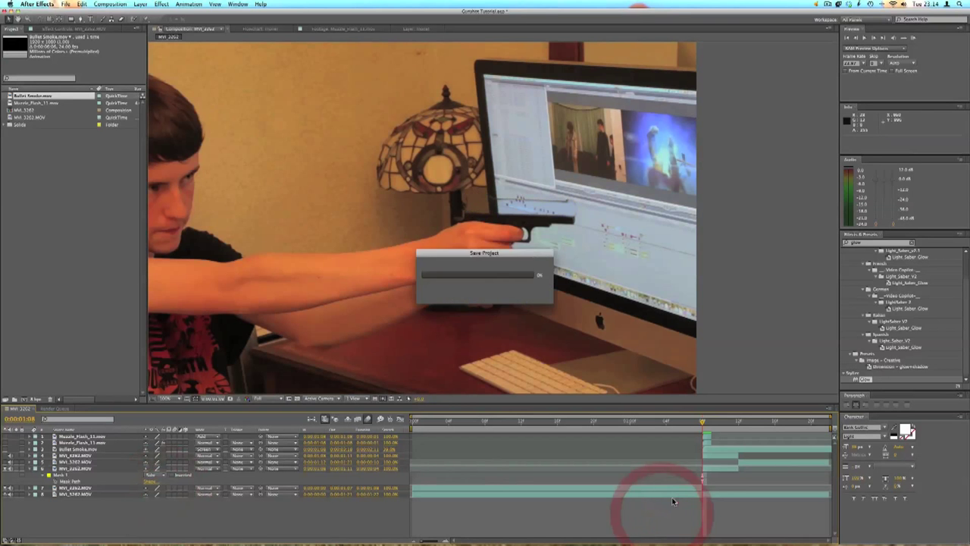
click(43, 476)
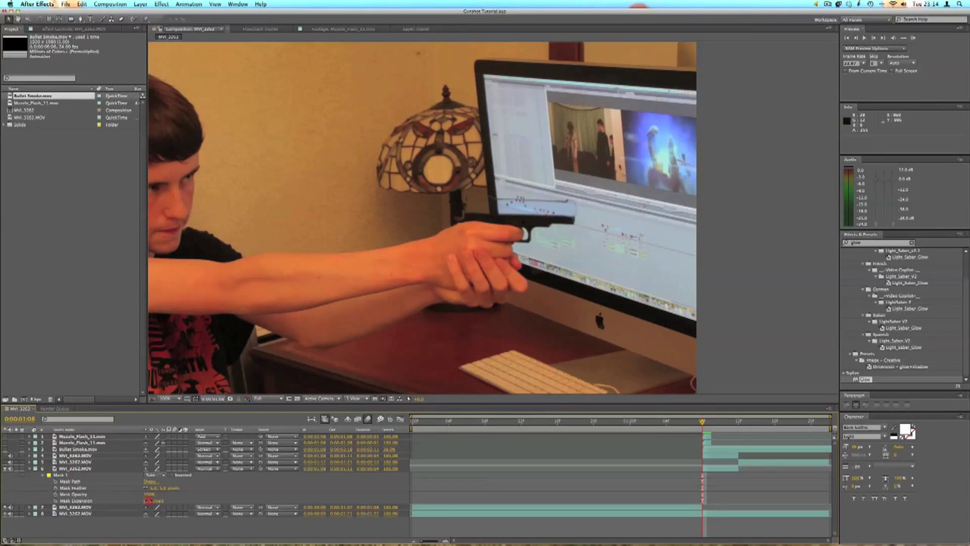
drag(148, 500, 147, 498)
click(797, 301)
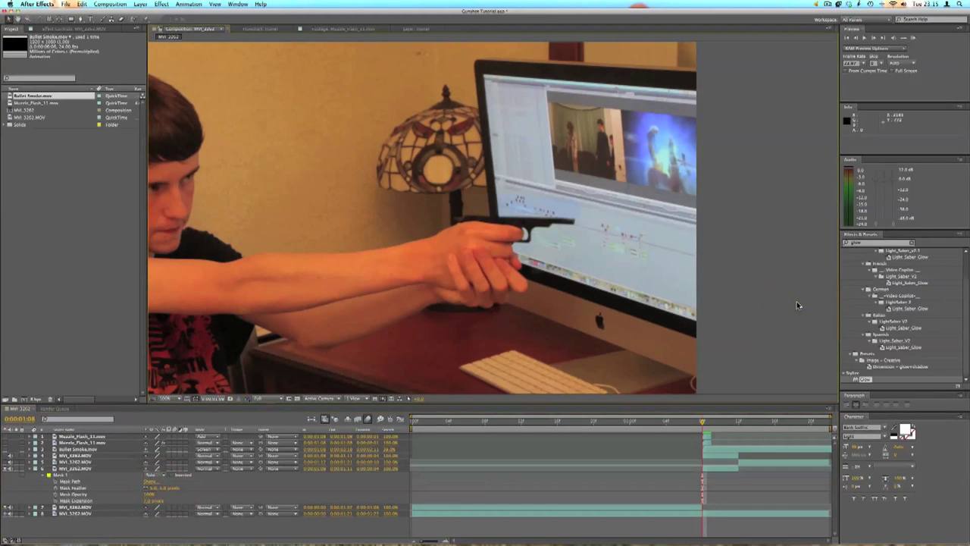
key(KP_0)
- Move Mask 1 up onto the recoiling slide
click(53, 475)
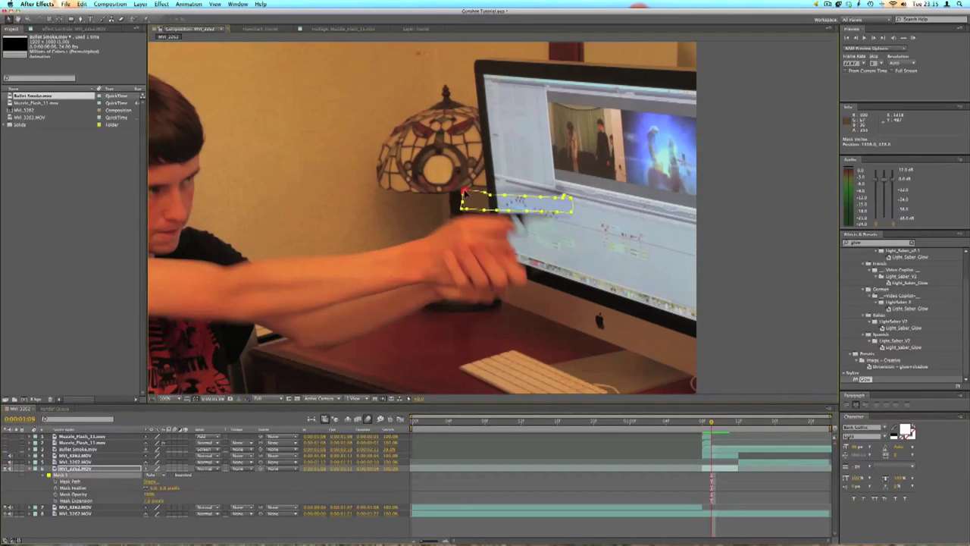
mouse_move(463, 191)
mouse_down()
mouse_move(458, 149)
mouse_move(457, 186)
mouse_up()
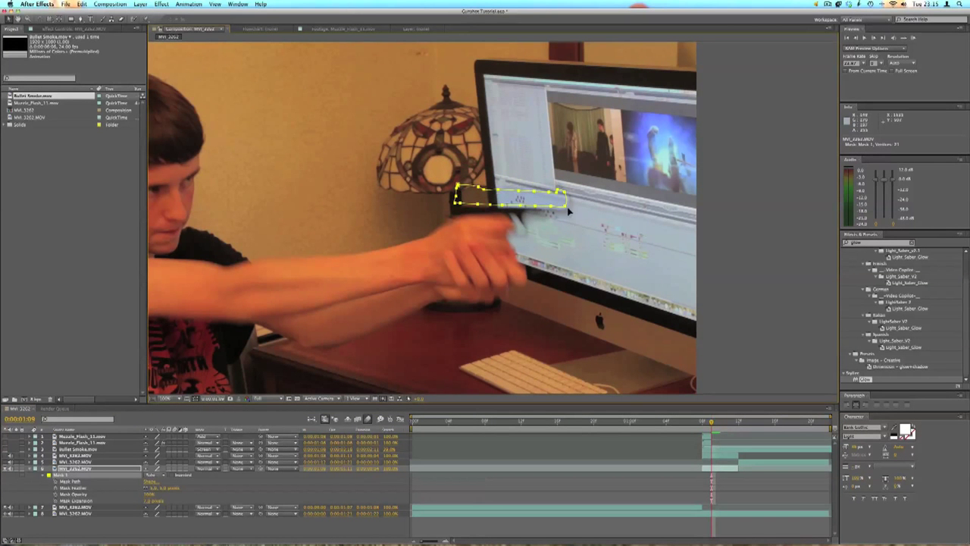
click(600, 217)
- Tilt the mask up over the slide and start keyframing its Mask Path
click(455, 204)
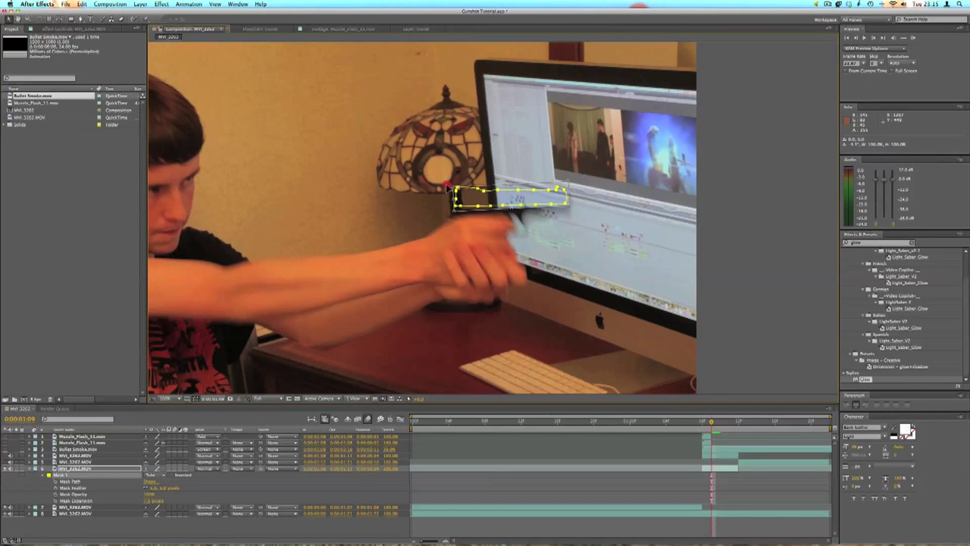
mouse_move(524, 200)
mouse_down()
mouse_move(524, 188)
mouse_move(525, 199)
mouse_up()
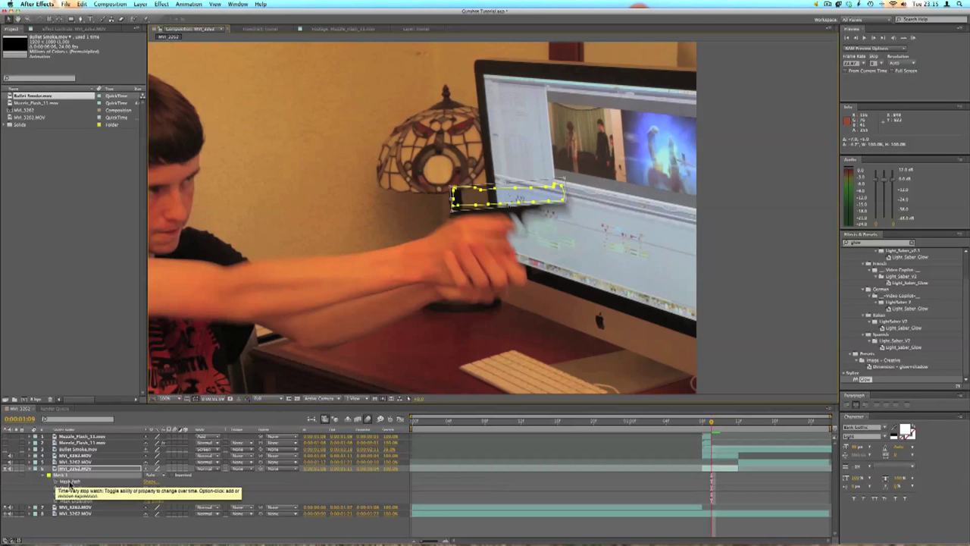
click(70, 483)
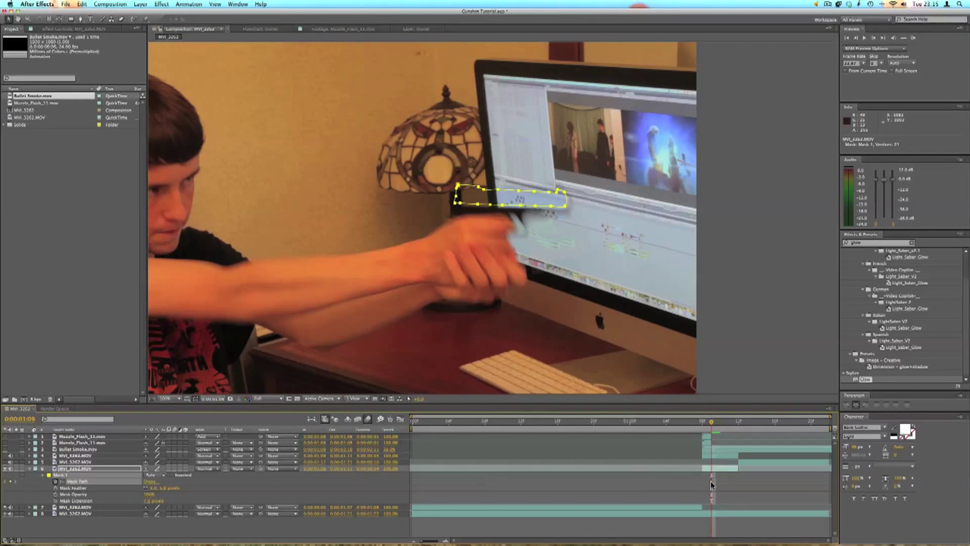
click(704, 481)
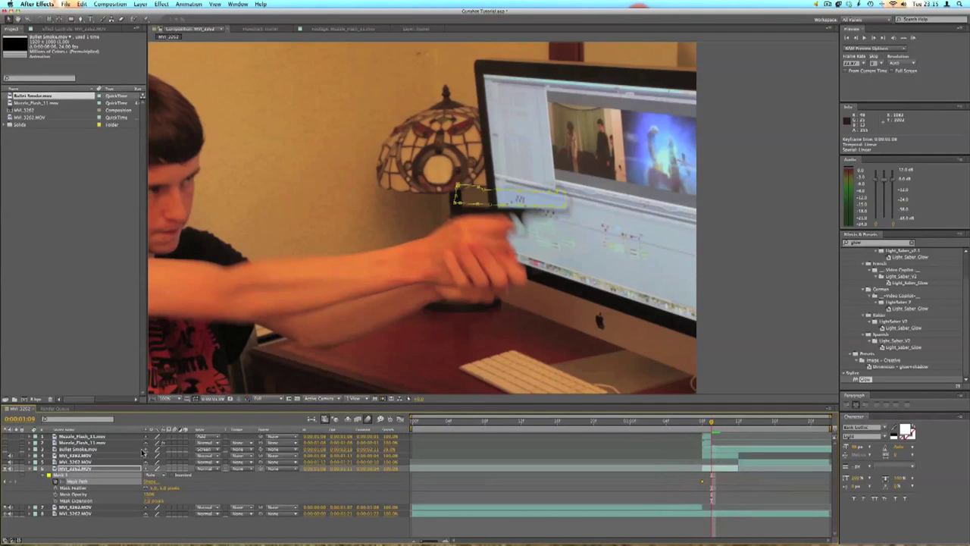
key(Page_Up)
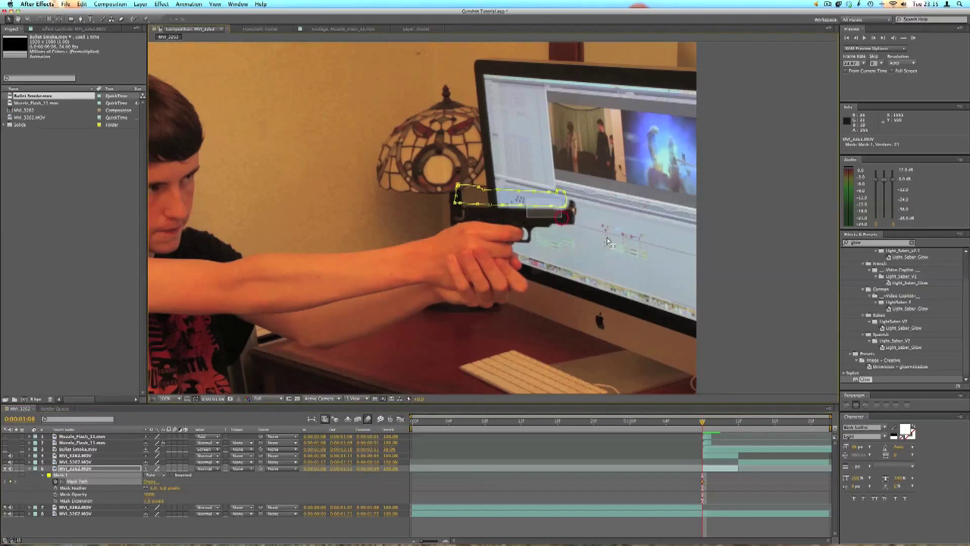
- Fit the mask to the gun, then reposition and stretch it over the slide next frame
click(500, 198)
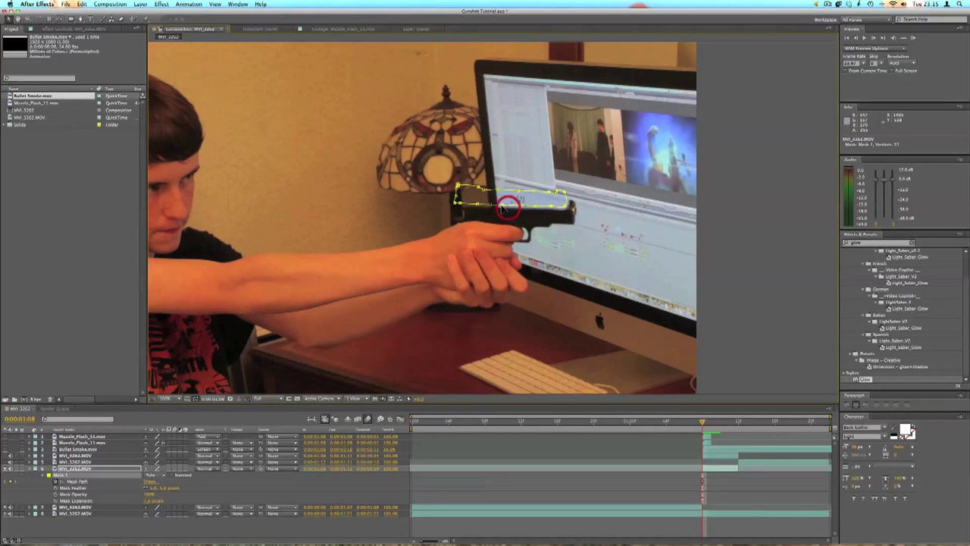
drag(501, 207, 513, 215)
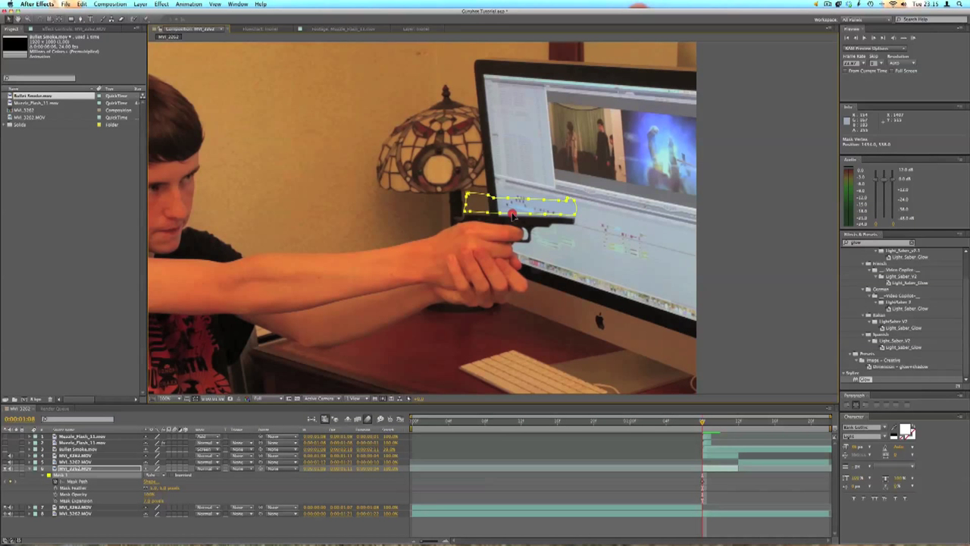
click(518, 216)
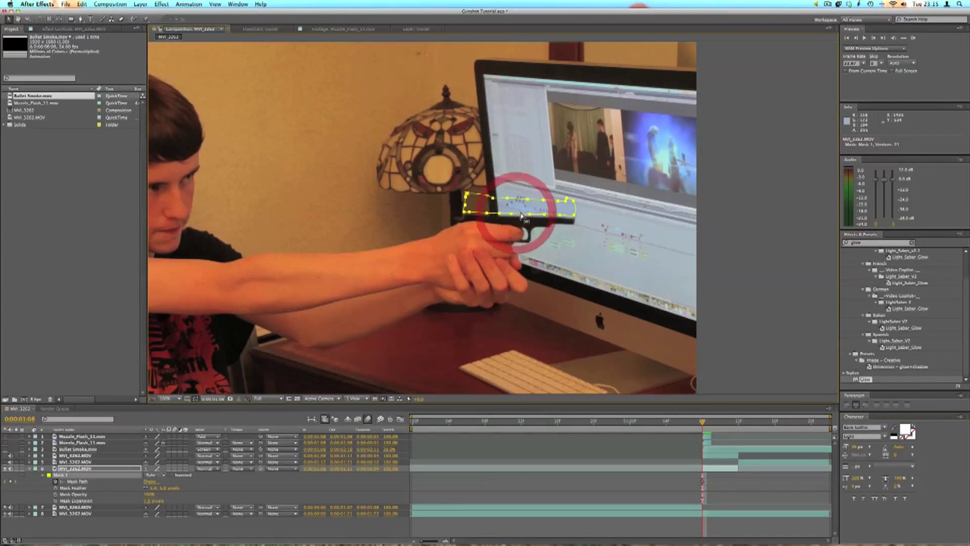
key(Page_Down)
drag(530, 218, 525, 211)
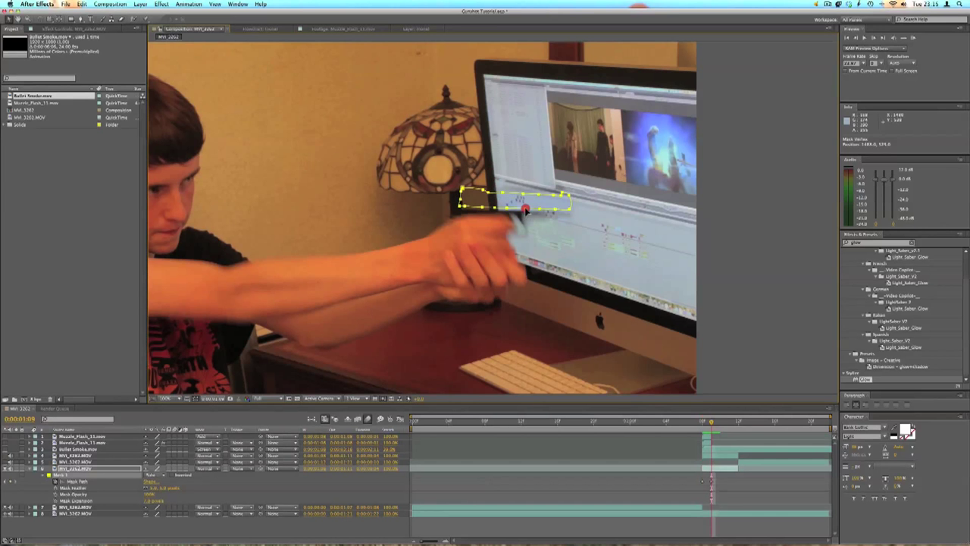
click(580, 180)
mouse_move(552, 200)
mouse_down()
mouse_move(546, 182)
mouse_move(543, 193)
mouse_up()
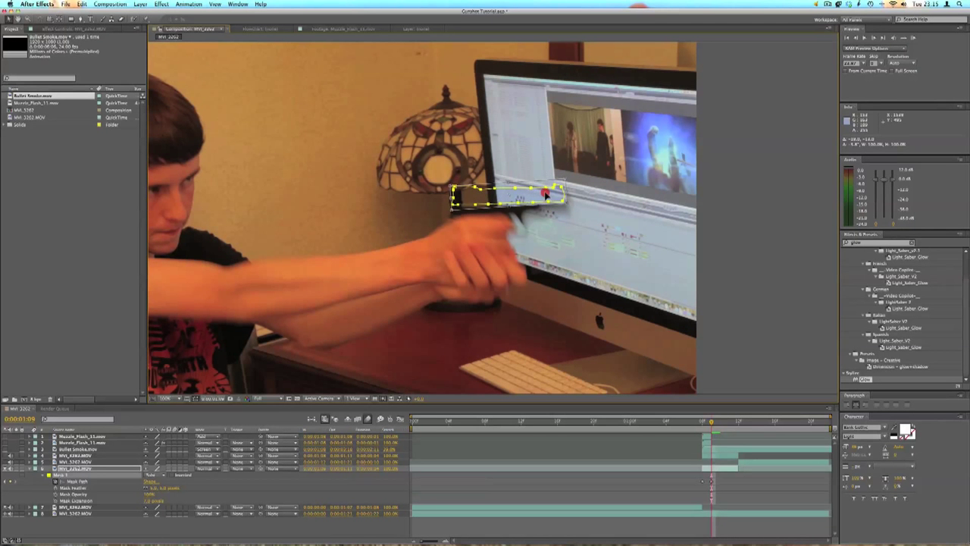
click(544, 191)
drag(565, 202, 570, 205)
click(570, 204)
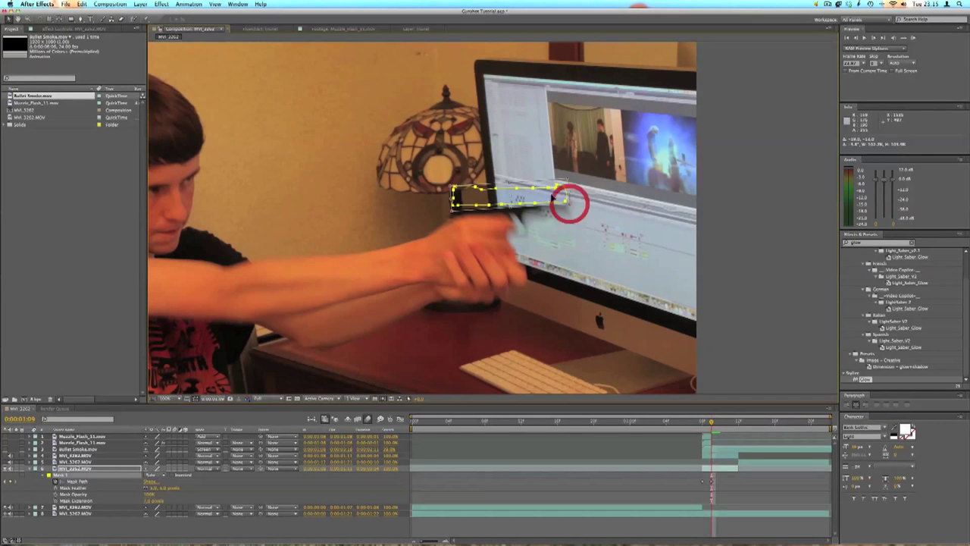
- On the following frame, rotate the mask to follow the tilted barrel
key(Page_Down)
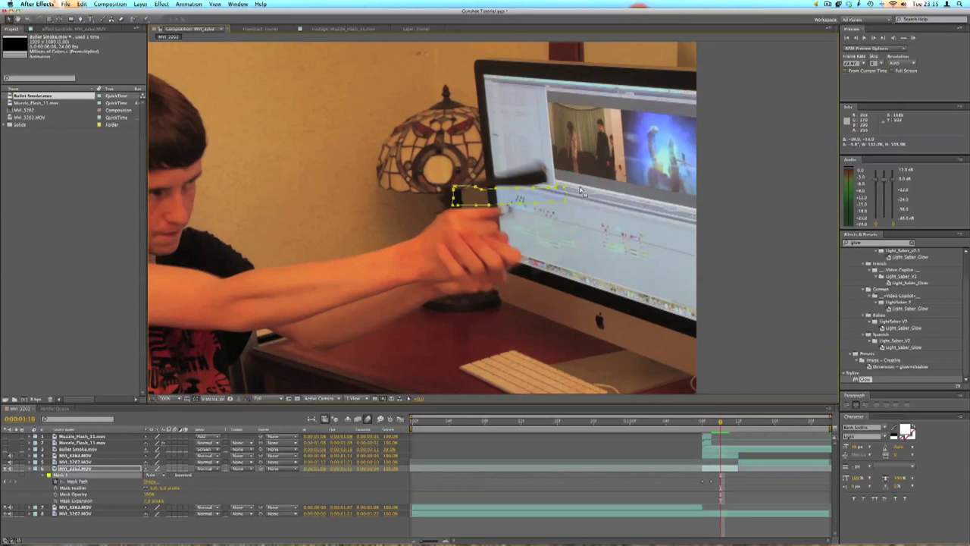
double_click(551, 201)
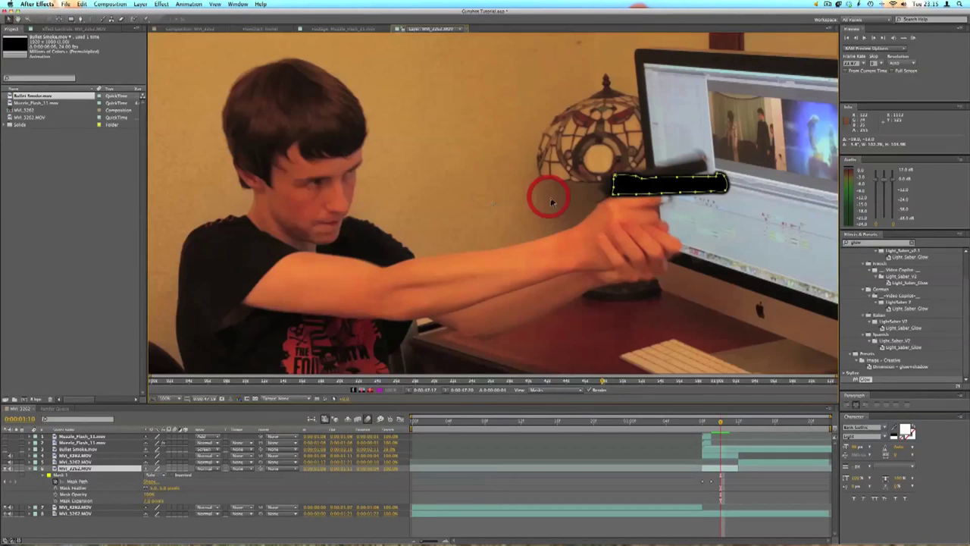
click(211, 35)
click(468, 28)
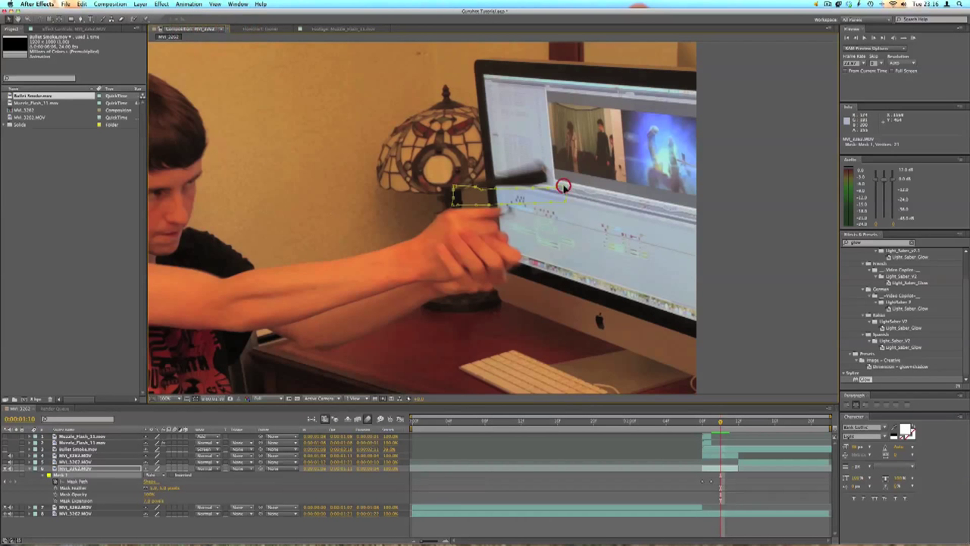
double_click(563, 187)
drag(565, 193, 537, 166)
- Align the mask's right end on the next pose and review back to 0:00:01:08
key(Page_Down)
click(540, 167)
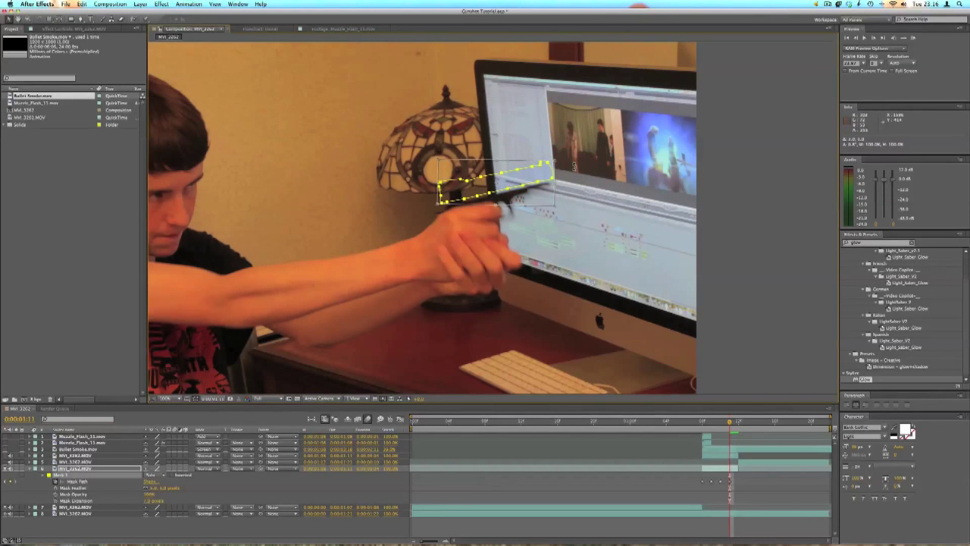
key(Page_Down)
key(Page_Up)
key(Page_Up)
key(Page_Up)
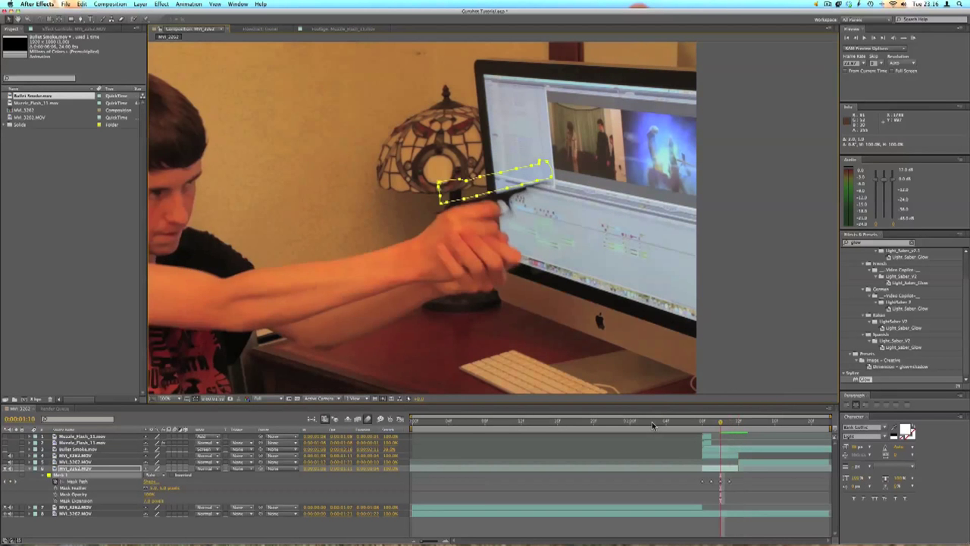
key(Page_Up)
click(754, 326)
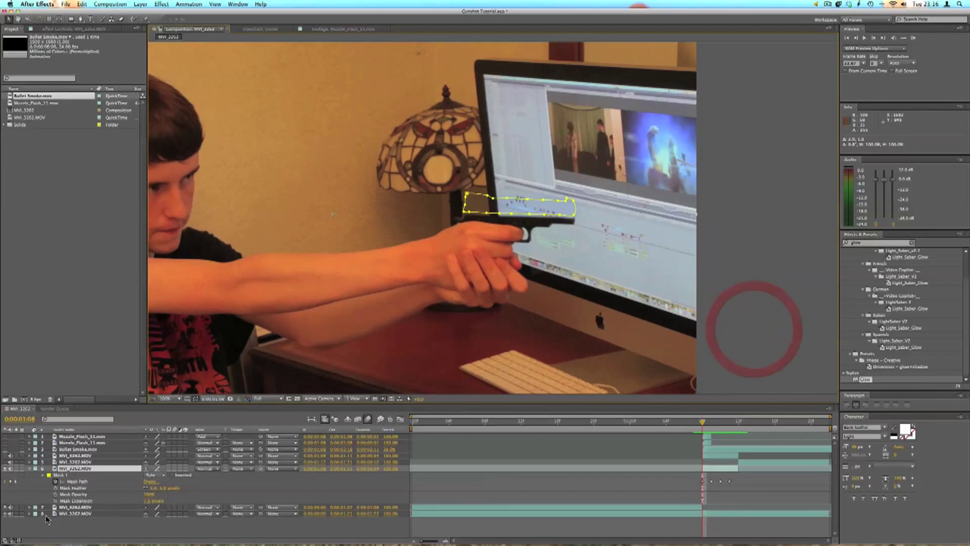
- Review the gun recoil frames and expand the gun layer's Mask 1 settings
click(31, 471)
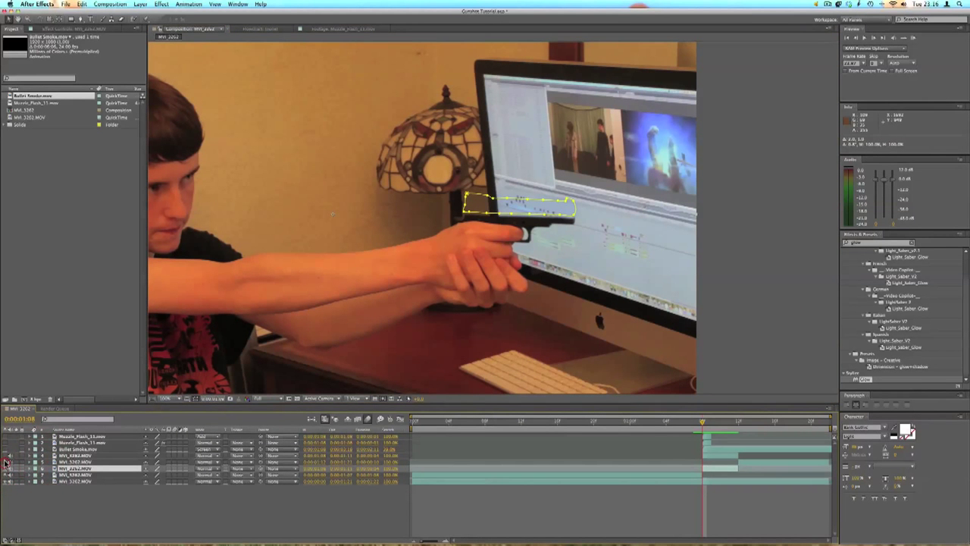
click(152, 506)
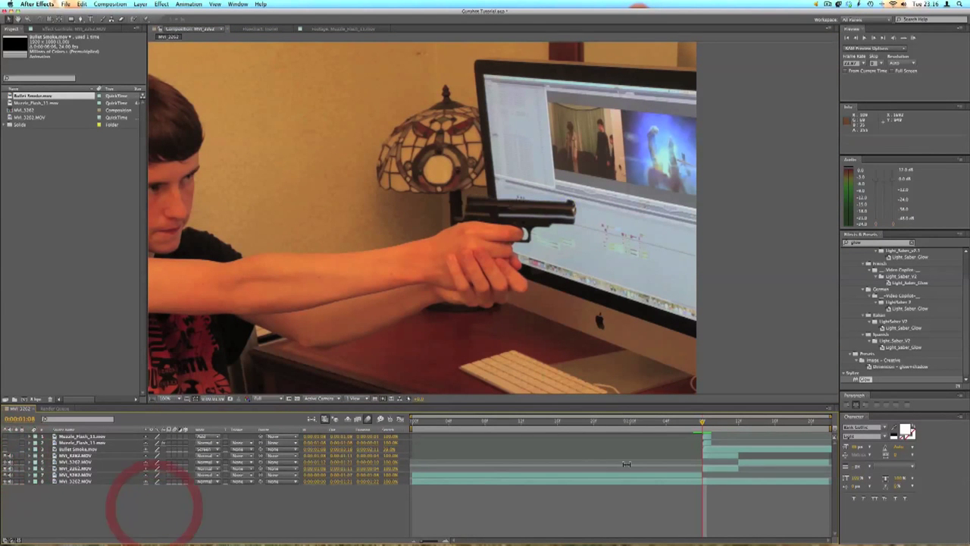
key(Page_Up)
key(Page_Down)
key(Page_Down)
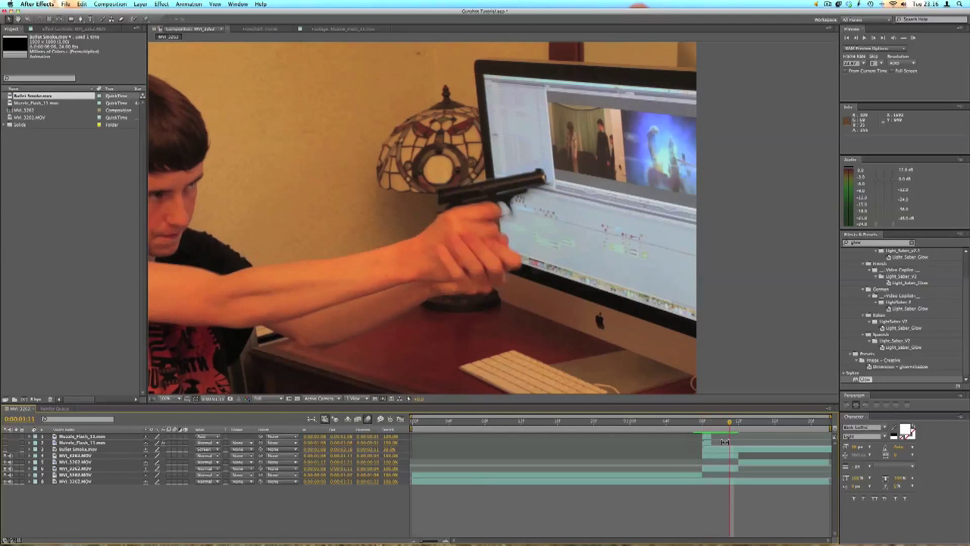
key(Page_Up)
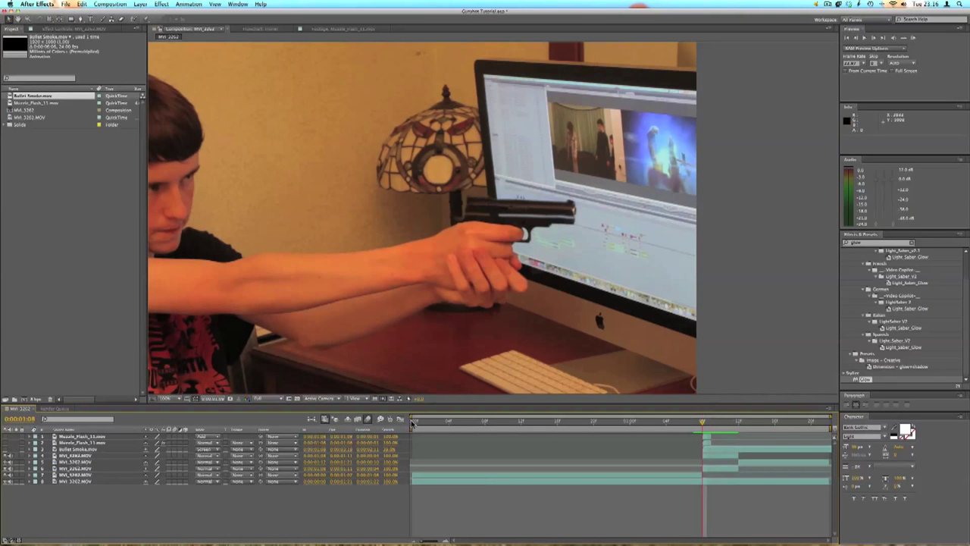
click(74, 468)
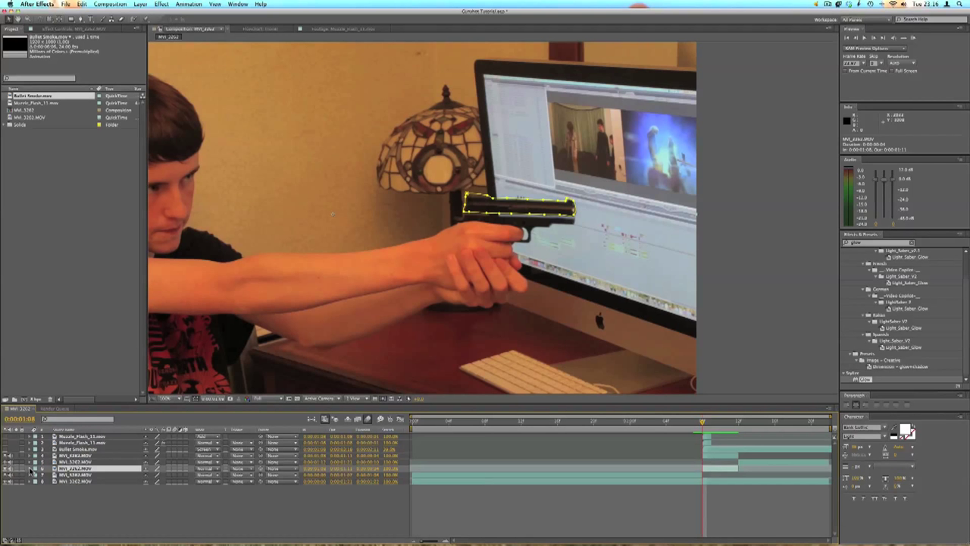
key(m)
click(46, 476)
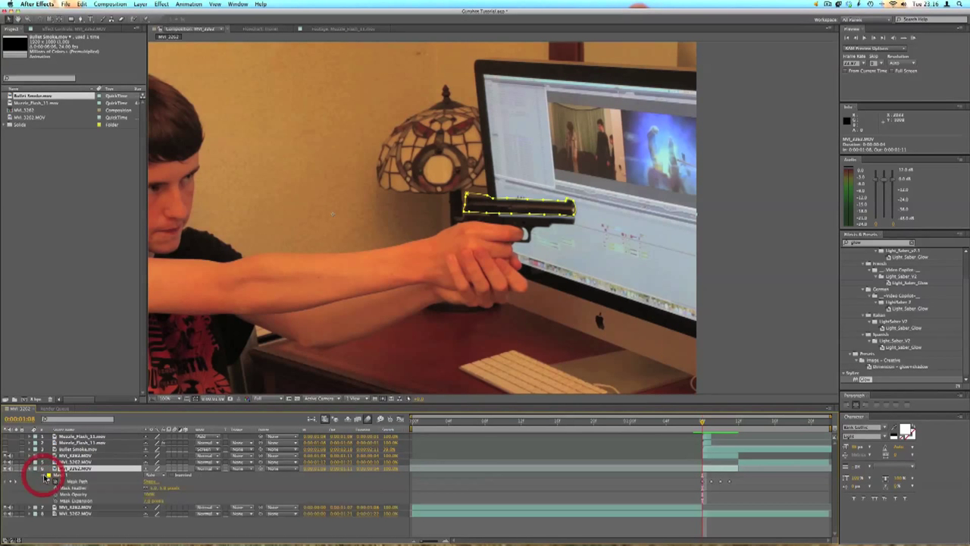
- Set Mask Expansion to 2.0 pixels and add a little Mask Feather
click(80, 501)
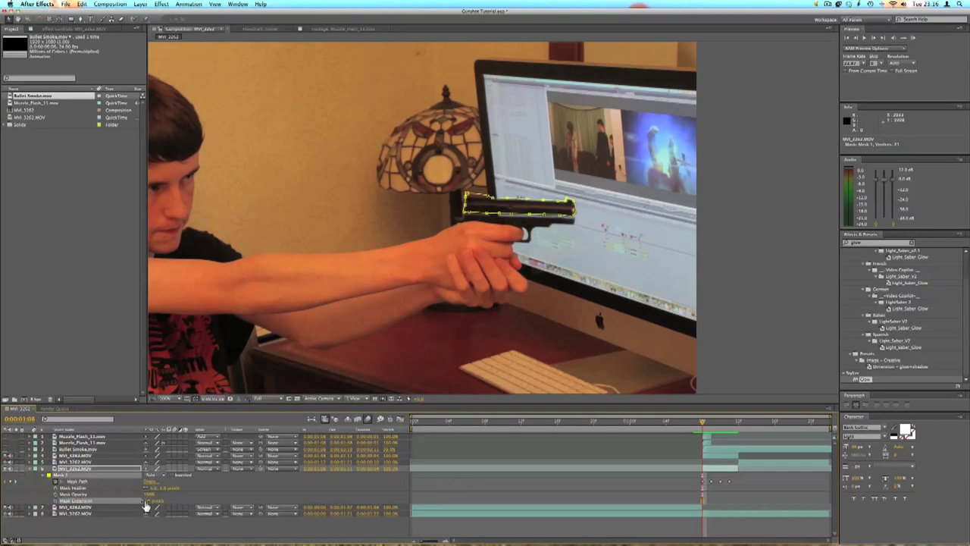
drag(148, 501, 136, 501)
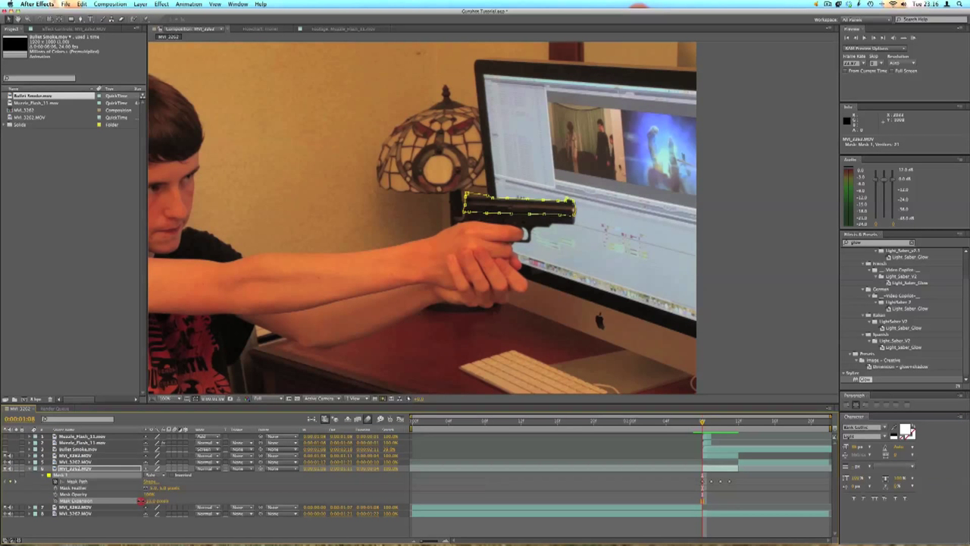
key(Page_Down)
key(Page_Down)
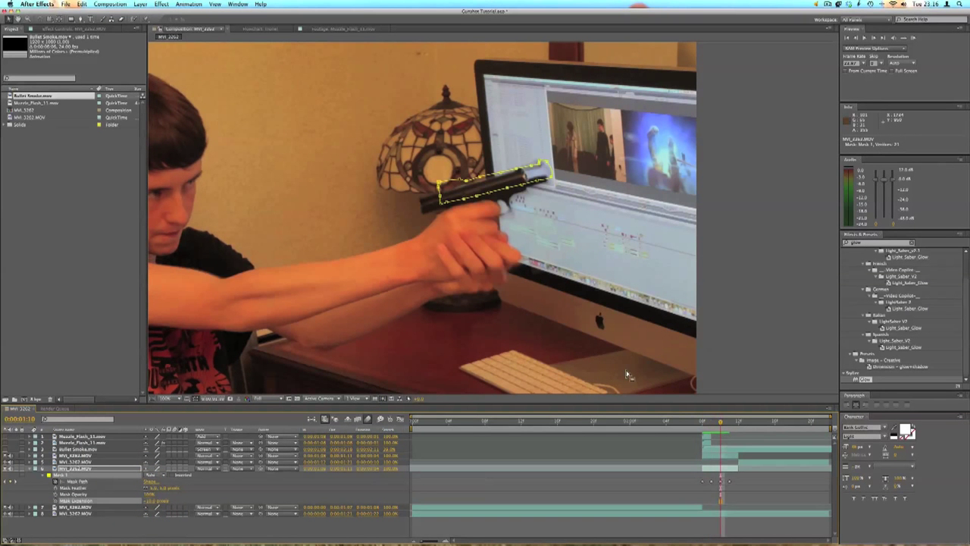
drag(162, 488, 166, 488)
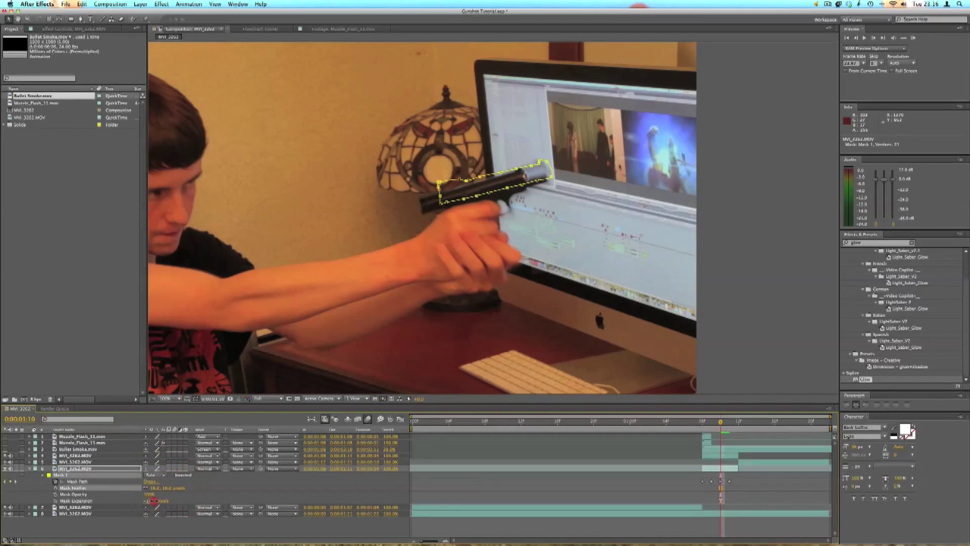
click(155, 501)
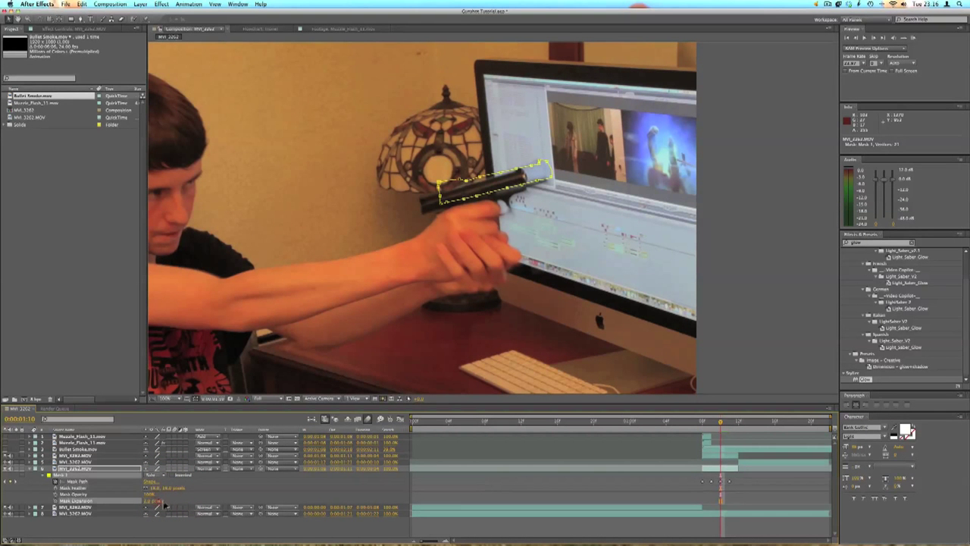
- Review frames 0:00:01:08 through 0:00:01:13 and save the project
key(Page_Down)
key(Page_Up)
key(Page_Up)
key(Page_Up)
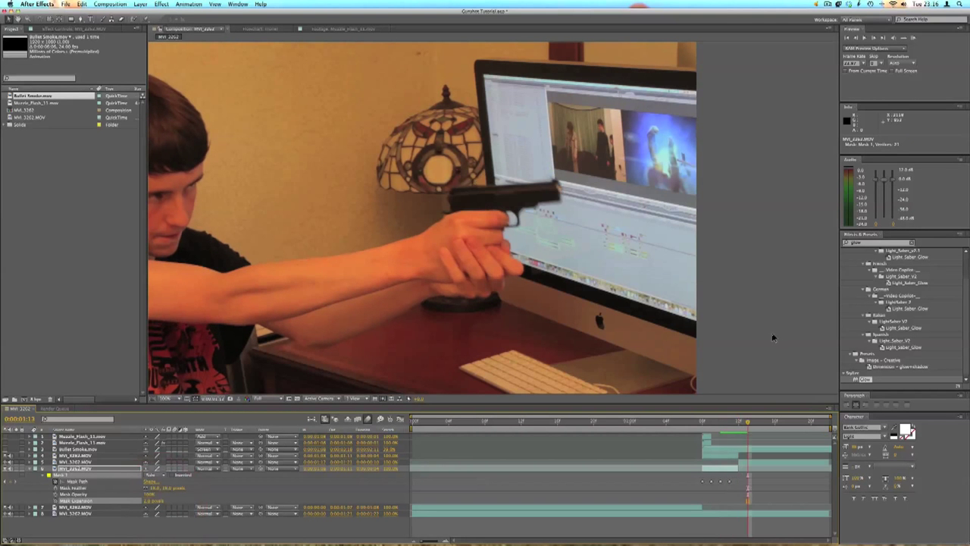
key(Page_Down)
key(Page_Down)
key(Page_Down)
key(Page_Down)
key(Page_Down)
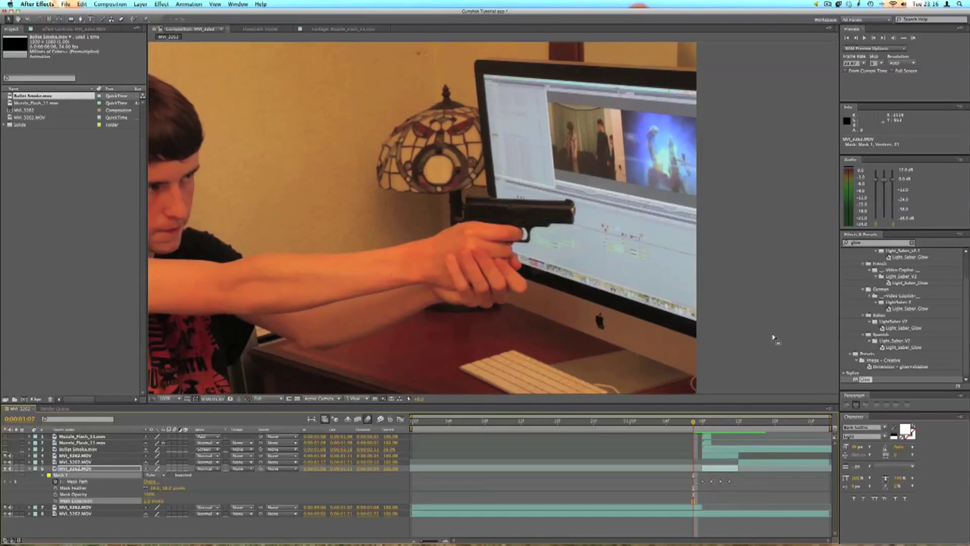
click(754, 350)
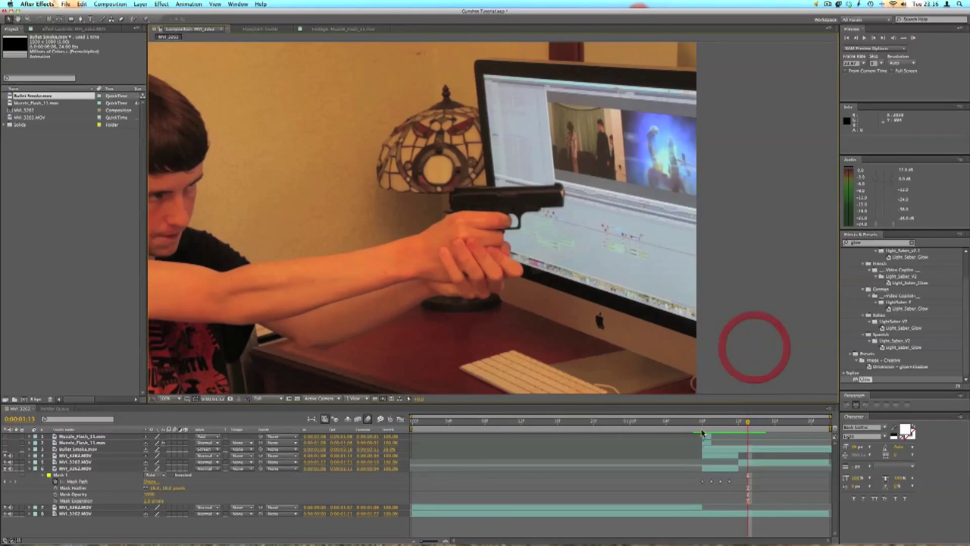
drag(689, 424, 705, 428)
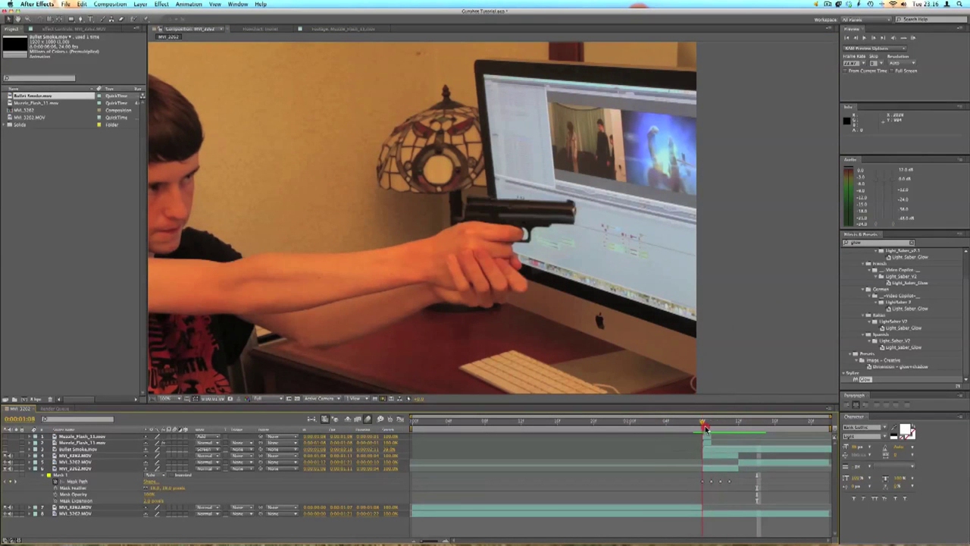
key(super+s)
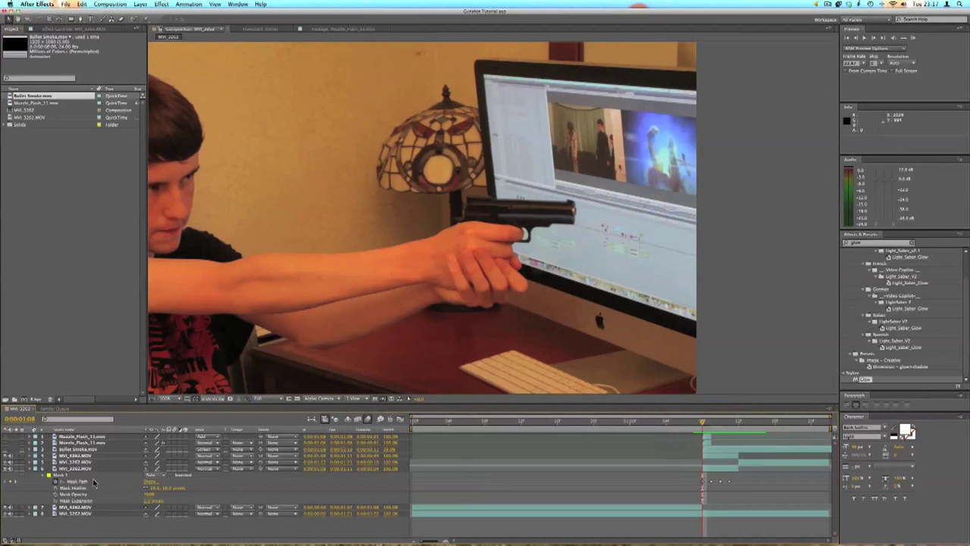
- Select the slide layer's Position keyframes and nudge the slide into place on the gun
click(32, 470)
click(72, 455)
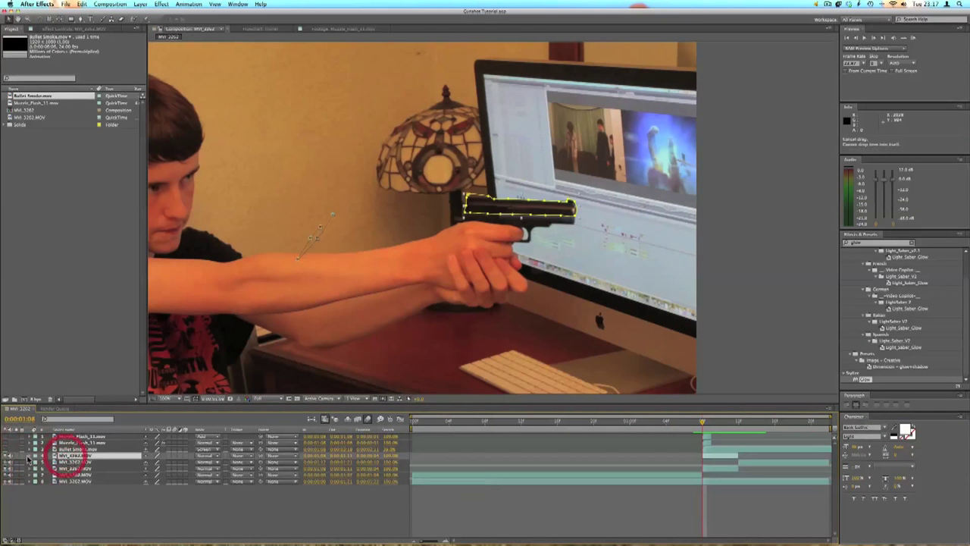
click(30, 457)
click(44, 458)
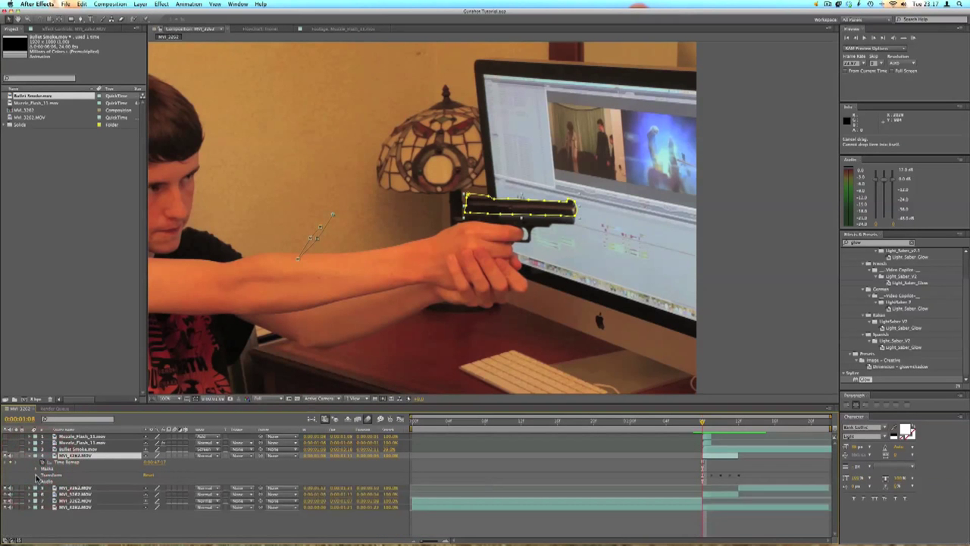
click(32, 469)
click(36, 475)
click(68, 487)
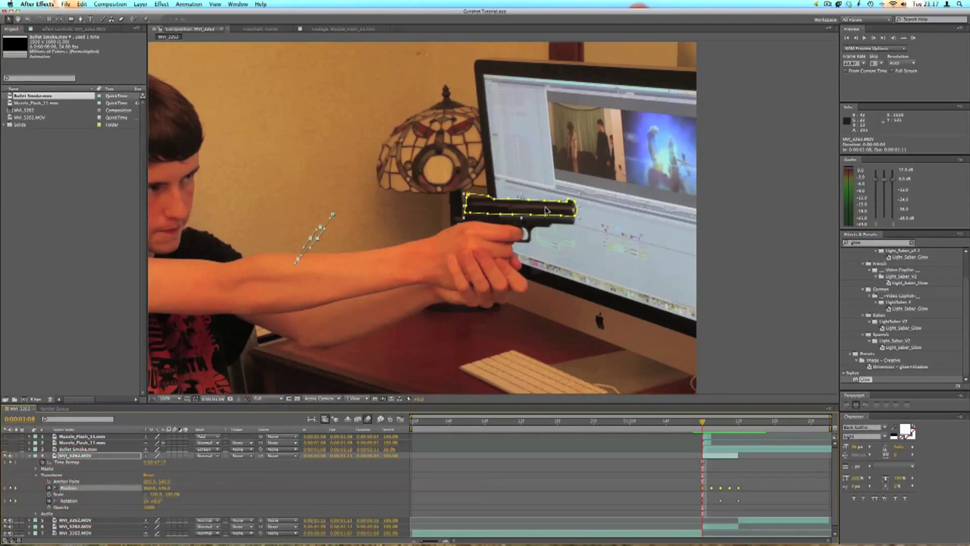
drag(547, 214, 546, 214)
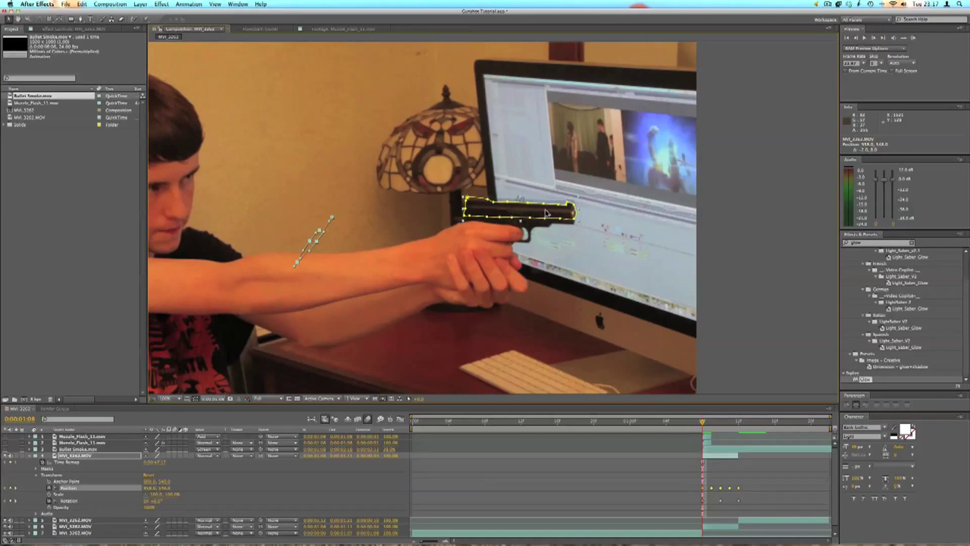
- Review the recoil frames through 0:00:01:12 and save the project
key(Page_Down)
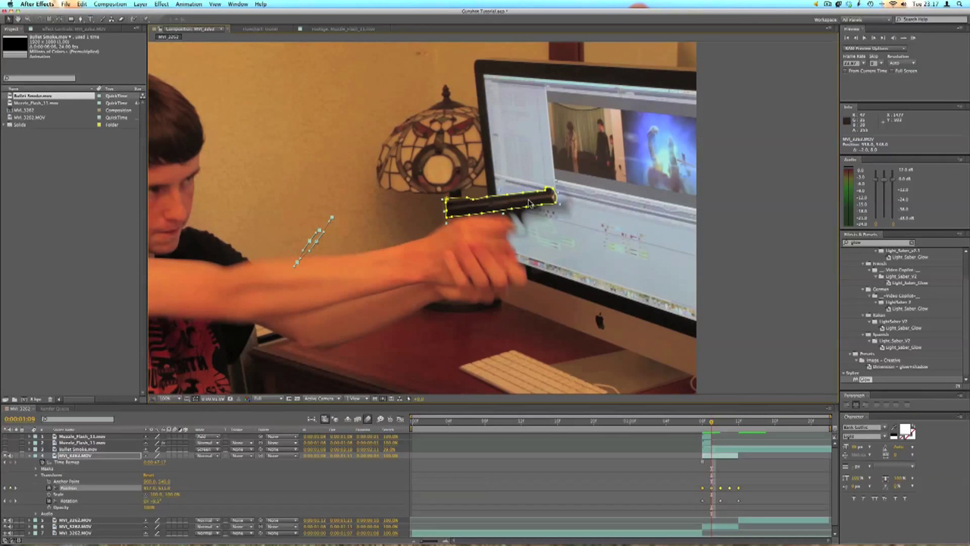
key(Page_Down)
key(Page_Down)
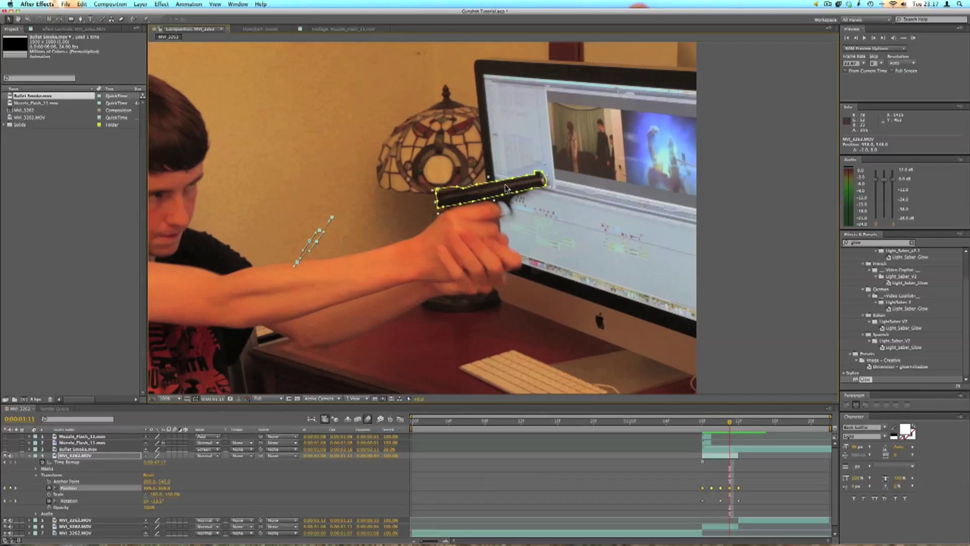
key(Page_Down)
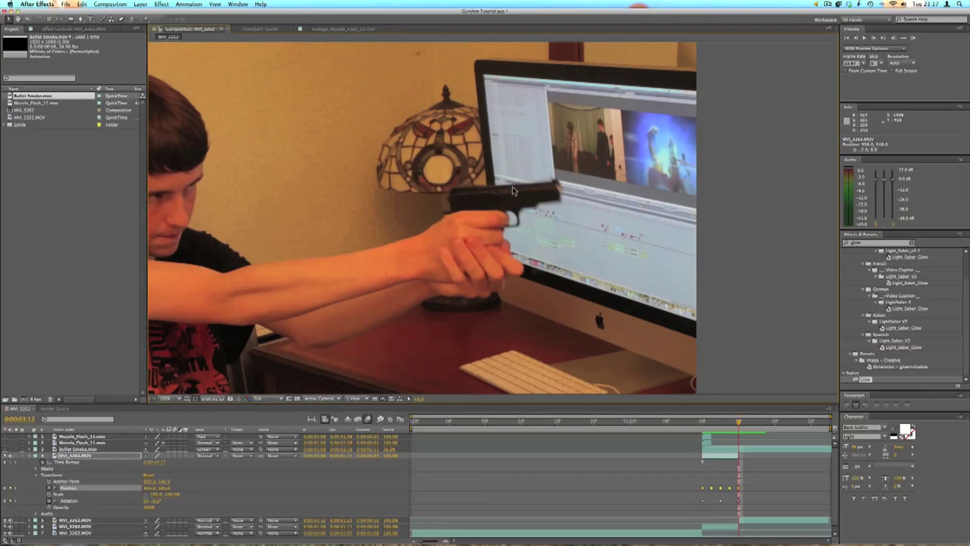
click(712, 393)
click(662, 426)
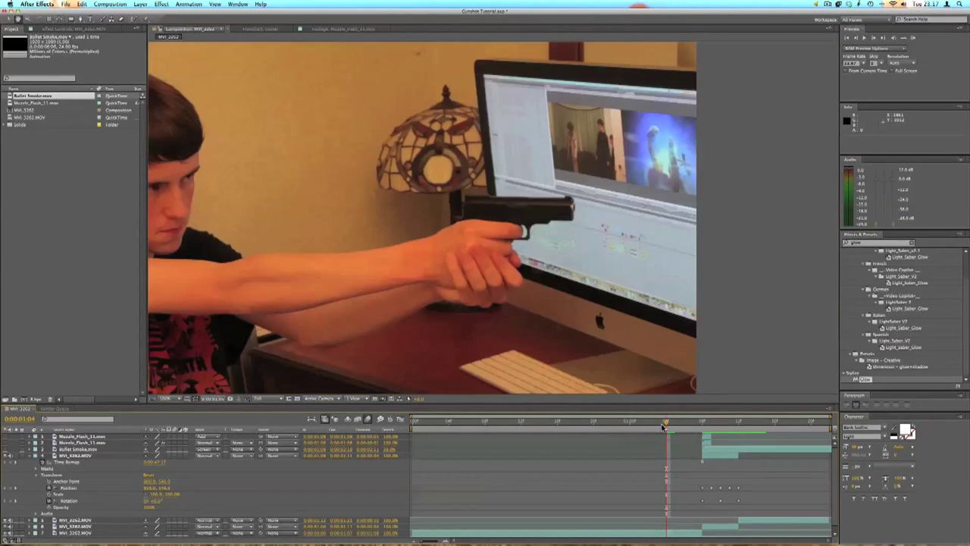
click(702, 426)
drag(701, 426, 722, 429)
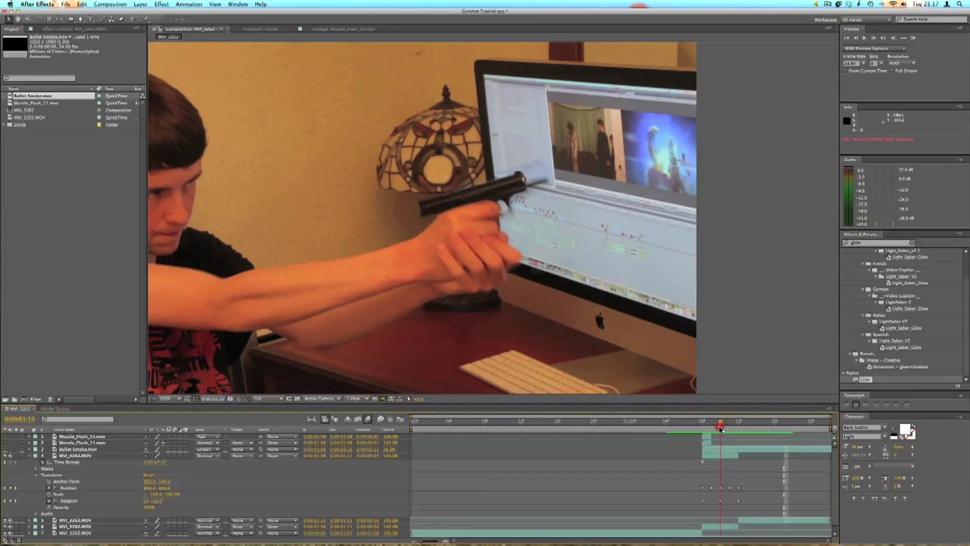
key(super+s)
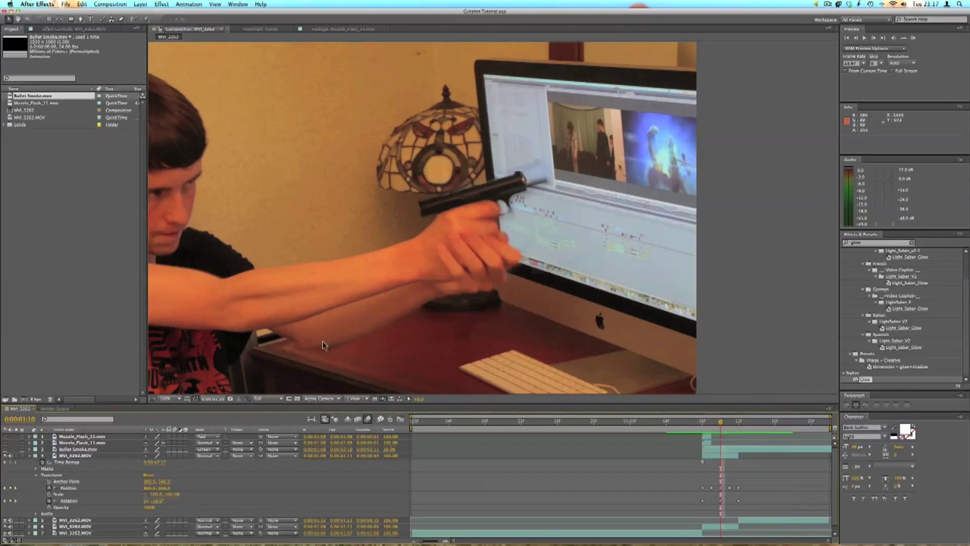
- Enable motion blur on the slide layer and review the muzzle flash and smoke frames
drag(602, 427, 609, 422)
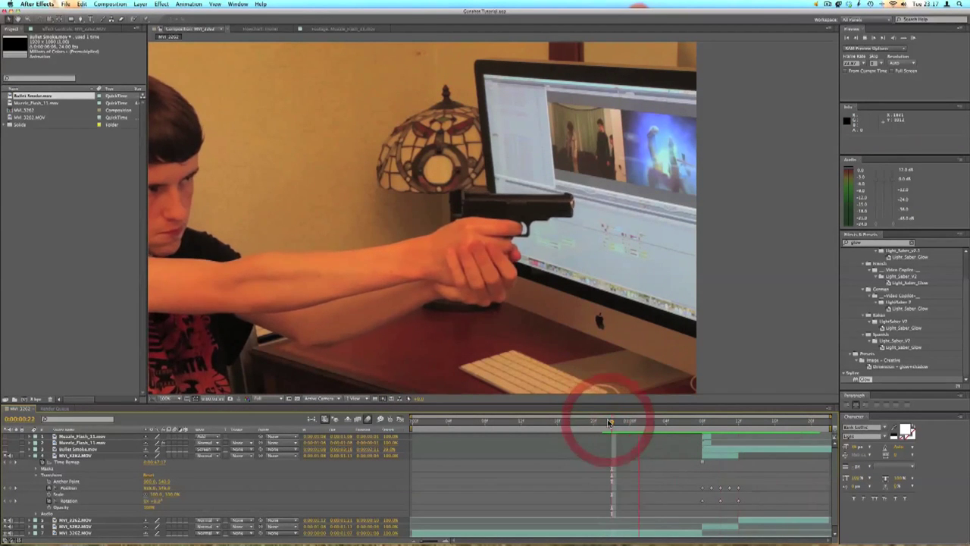
key(Page_Down)
key(Page_Down)
key(Page_Down)
key(Page_Down)
key(Page_Down)
key(Page_Down)
click(6, 455)
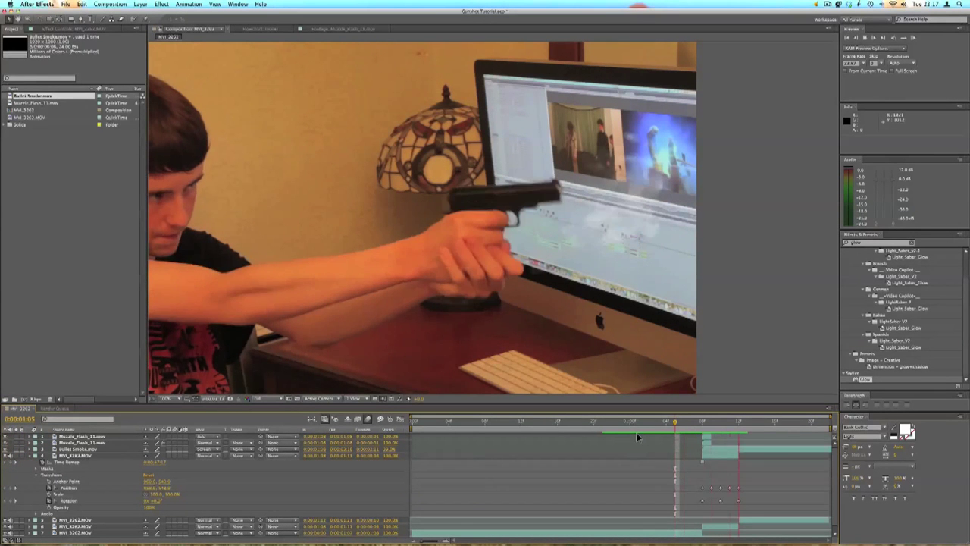
drag(675, 426, 720, 430)
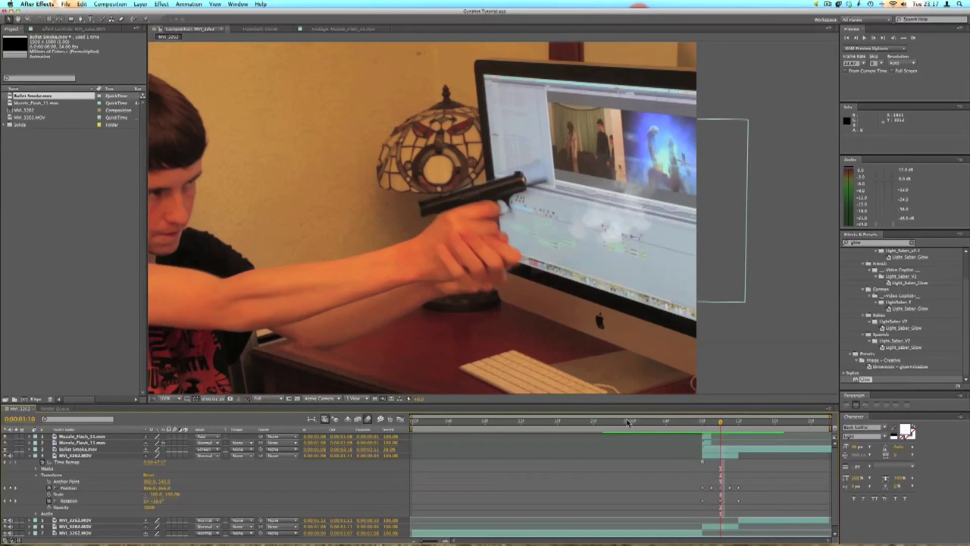
- Collapse MVI_5262 and expand Masks > Mask 1 on the MVI_4262.MOV layer
scroll(97, 481, down, 1)
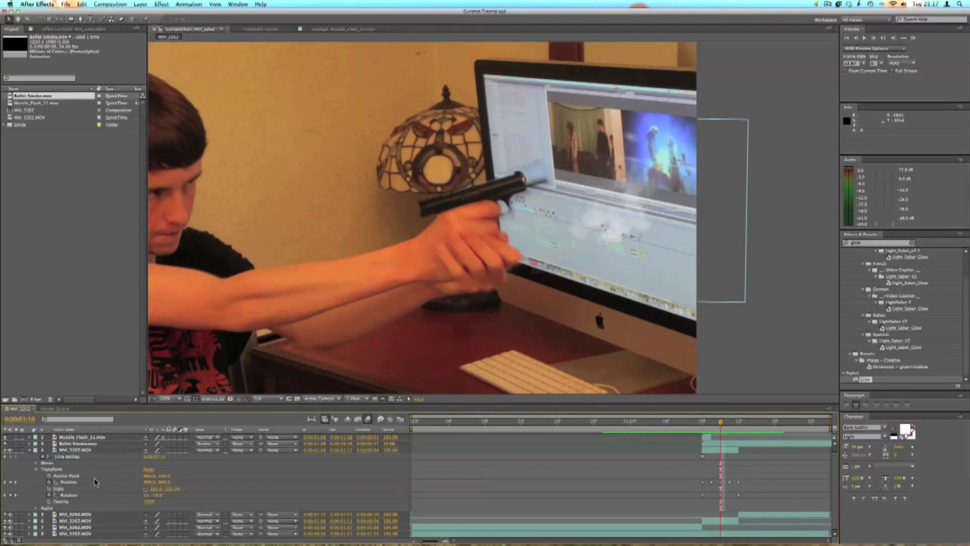
click(30, 452)
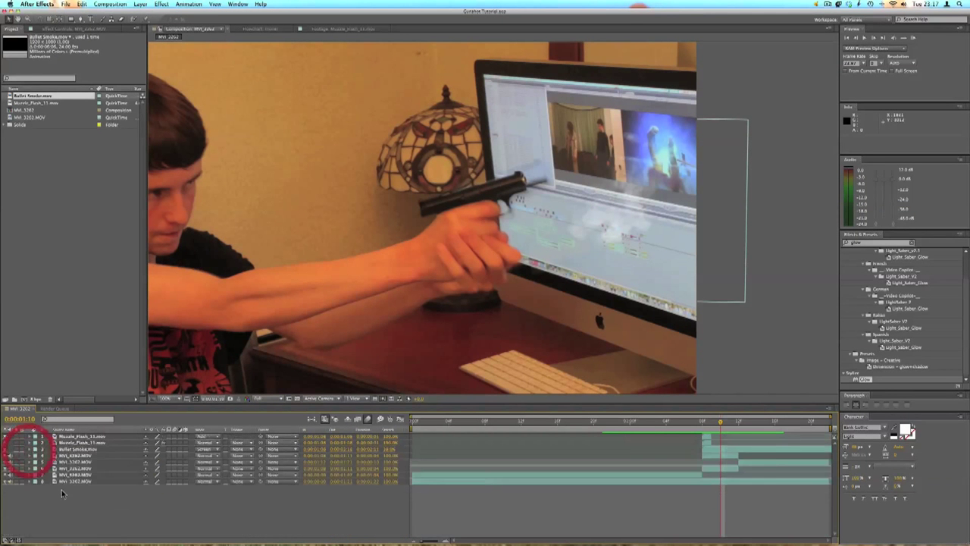
click(30, 469)
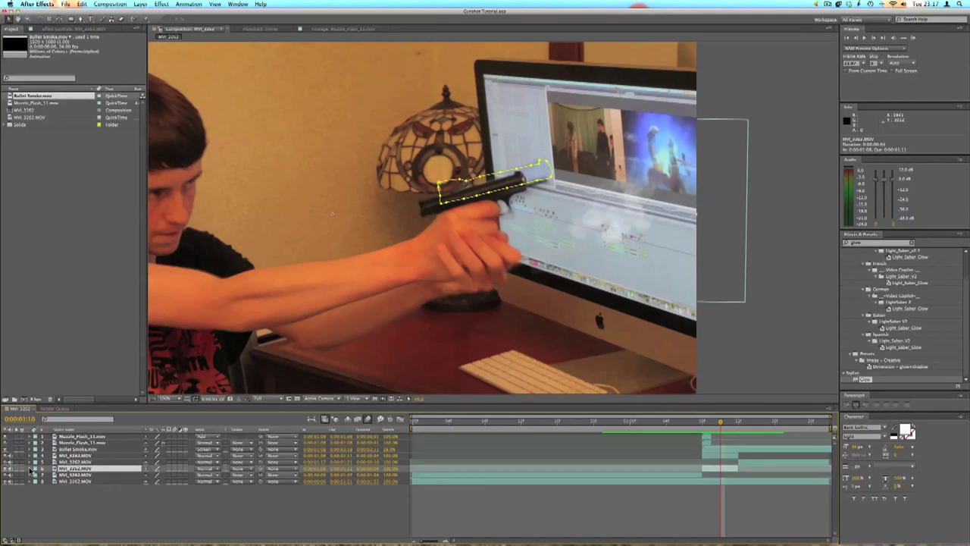
click(31, 468)
click(55, 482)
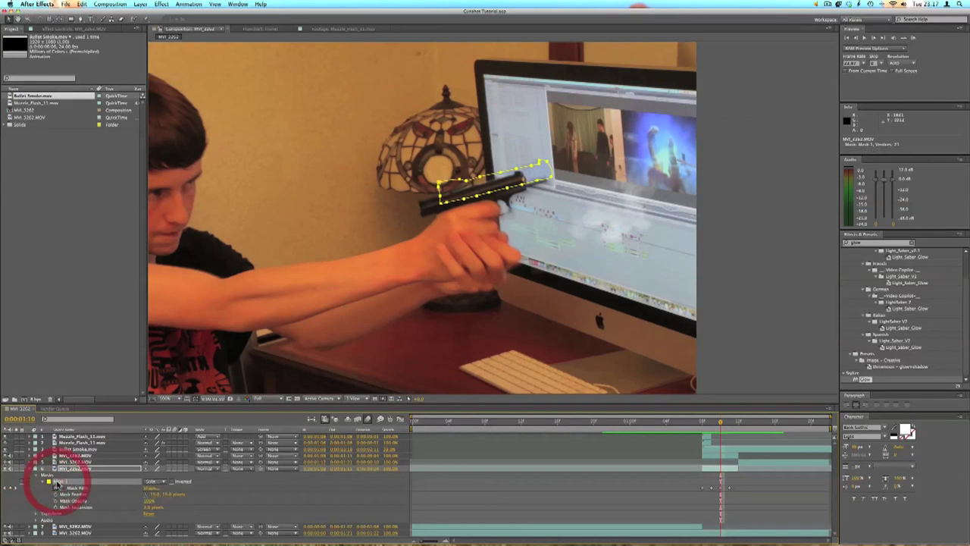
- Stretch the slide mask's top-right corner, then tilt its top edge on the next frame to follow the slide
key(Page_Down)
key(Page_Down)
key(Page_Down)
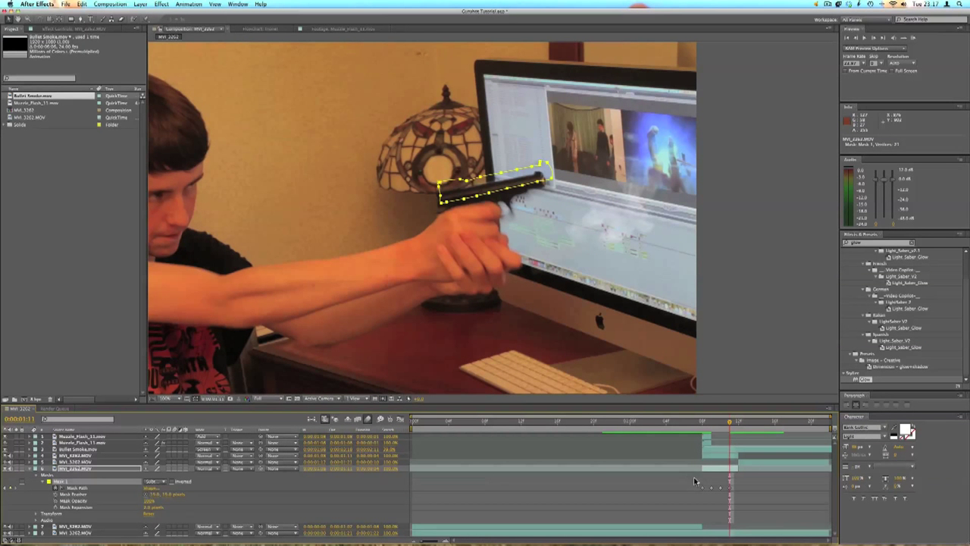
key(Page_Up)
key(Page_Up)
key(Page_Up)
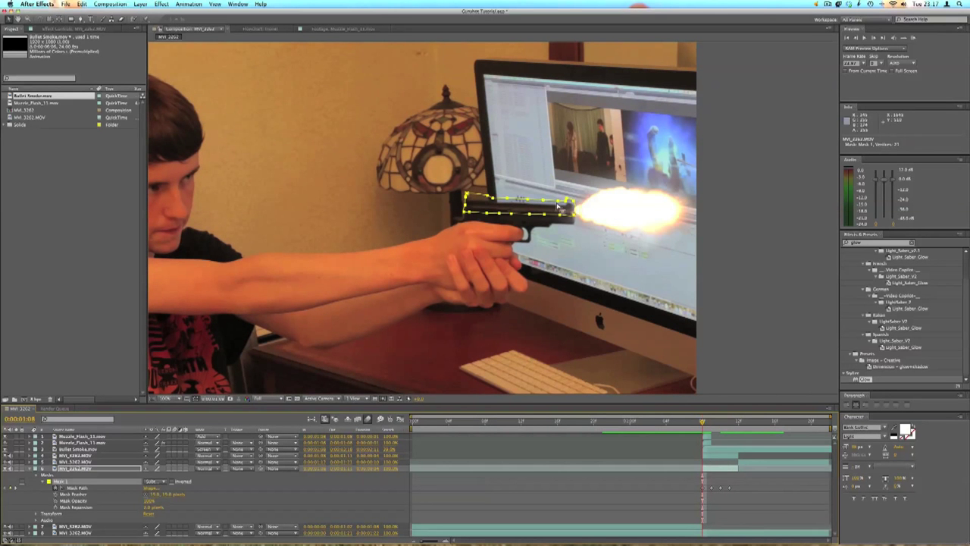
drag(564, 200, 586, 188)
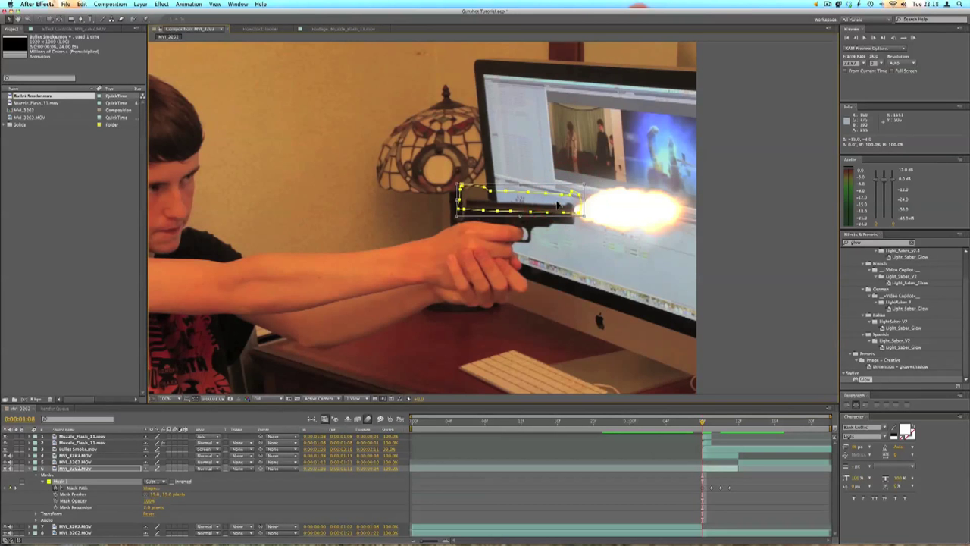
key(Page_Down)
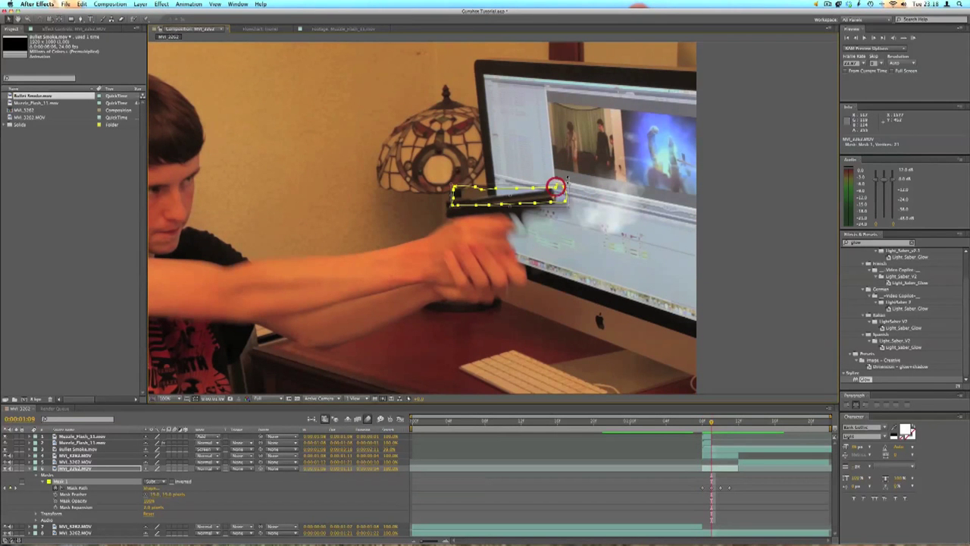
mouse_move(555, 186)
mouse_down()
mouse_move(568, 182)
mouse_move(539, 194)
mouse_up()
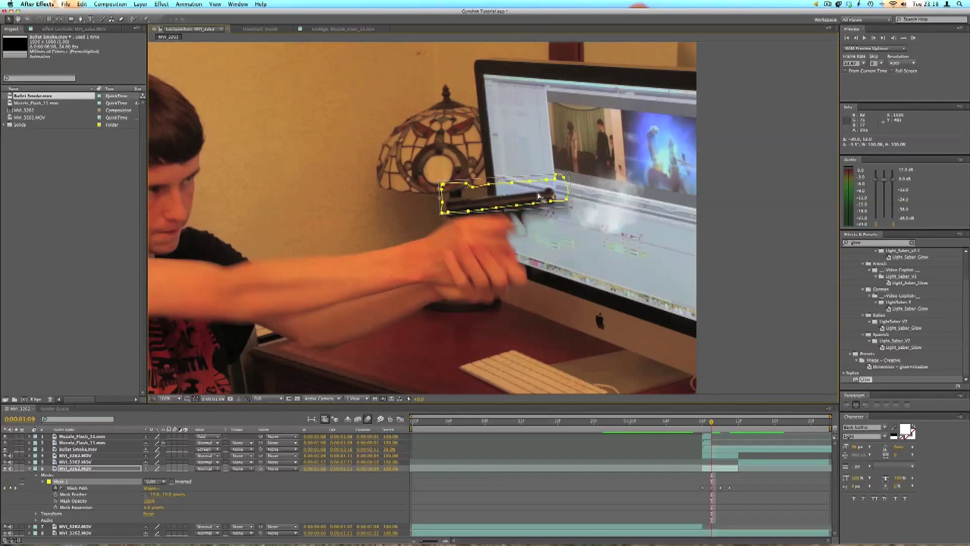
- On the next frame, free-transform the whole mask onto the recoiling slide and refine its right-end points
key(Page_Down)
double_click(547, 157)
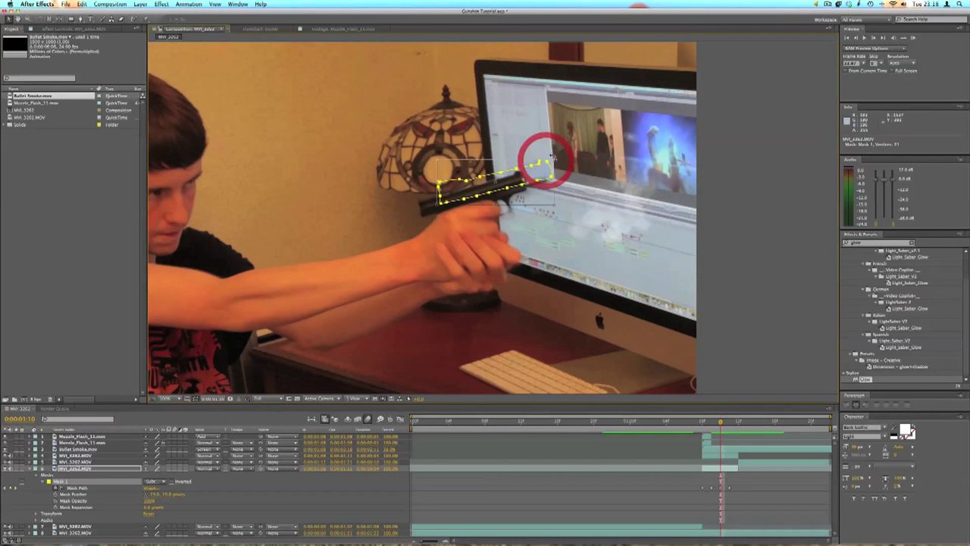
drag(549, 158, 552, 157)
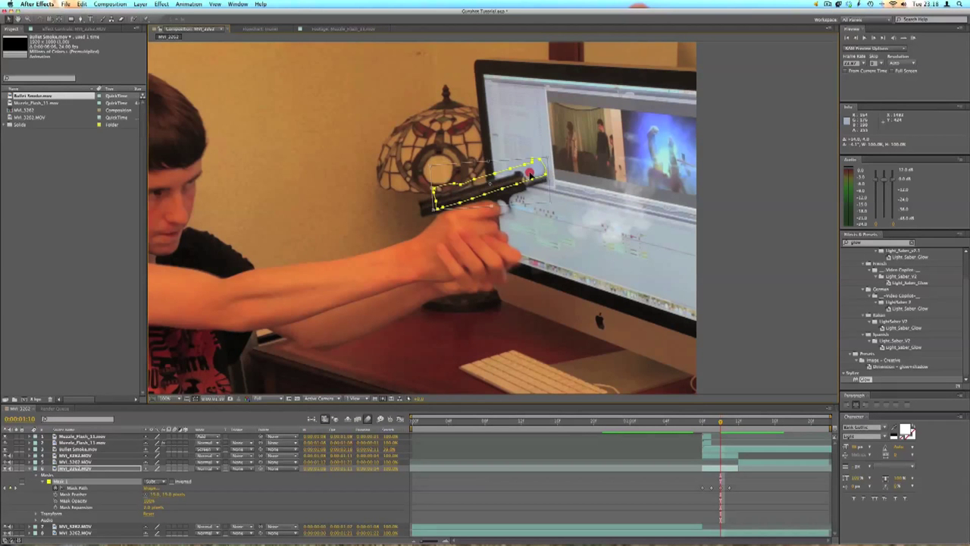
click(535, 168)
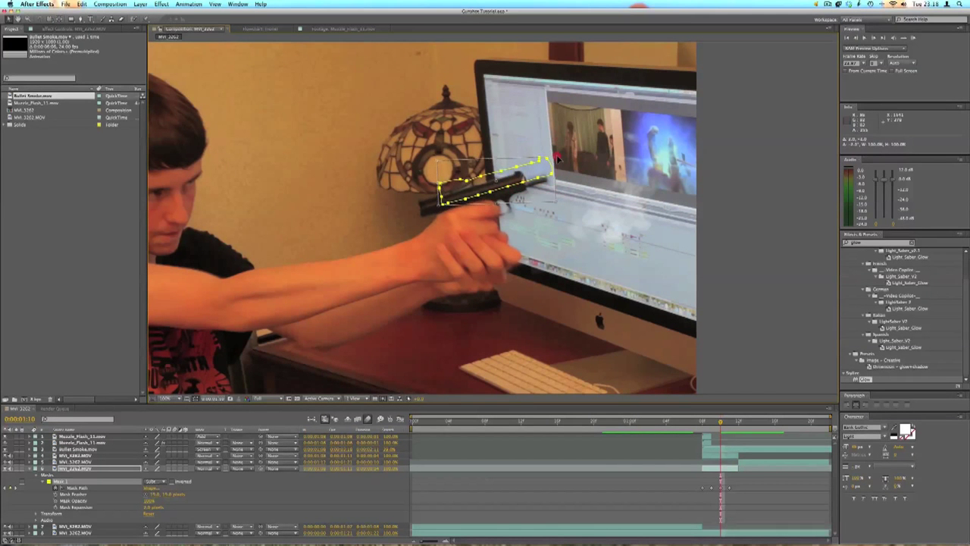
click(557, 156)
click(541, 184)
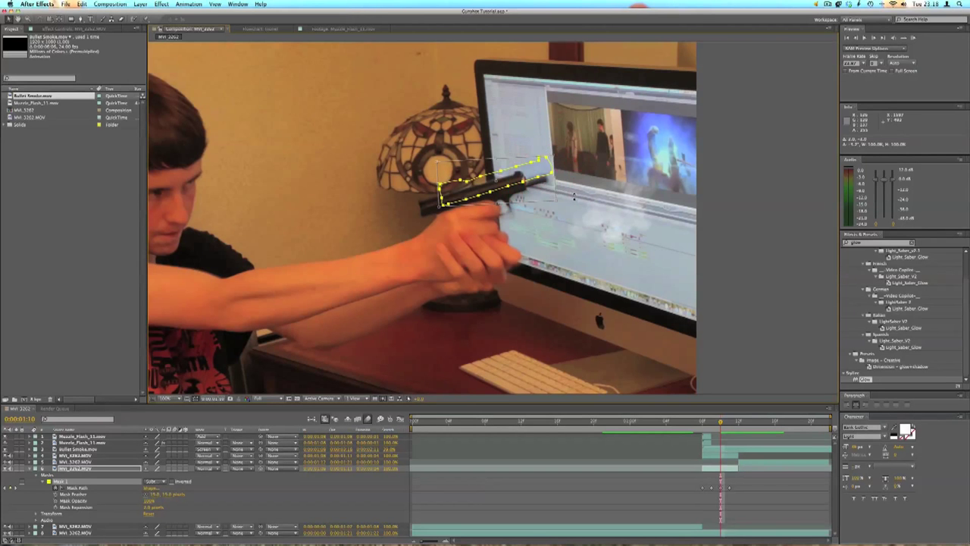
click(573, 197)
click(537, 181)
click(559, 190)
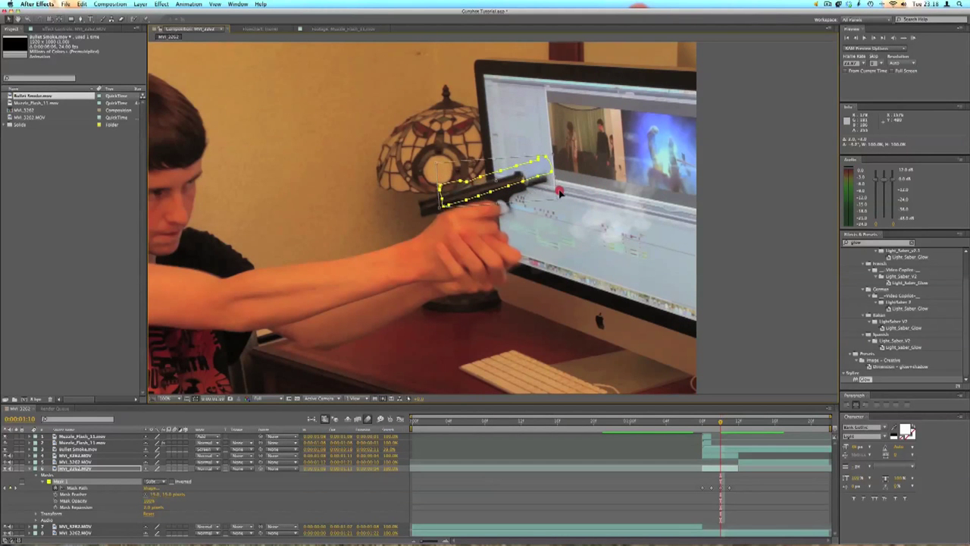
click(573, 200)
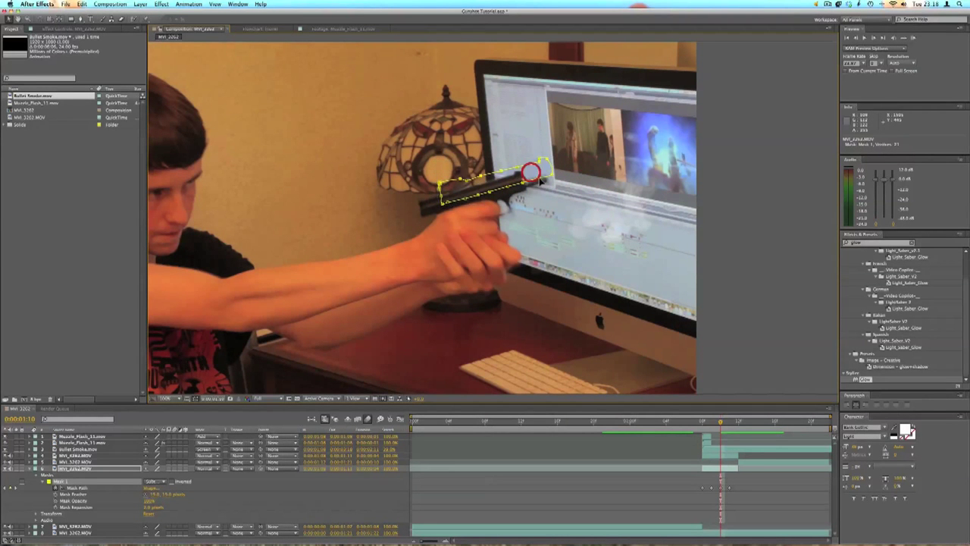
drag(530, 186, 551, 190)
click(539, 187)
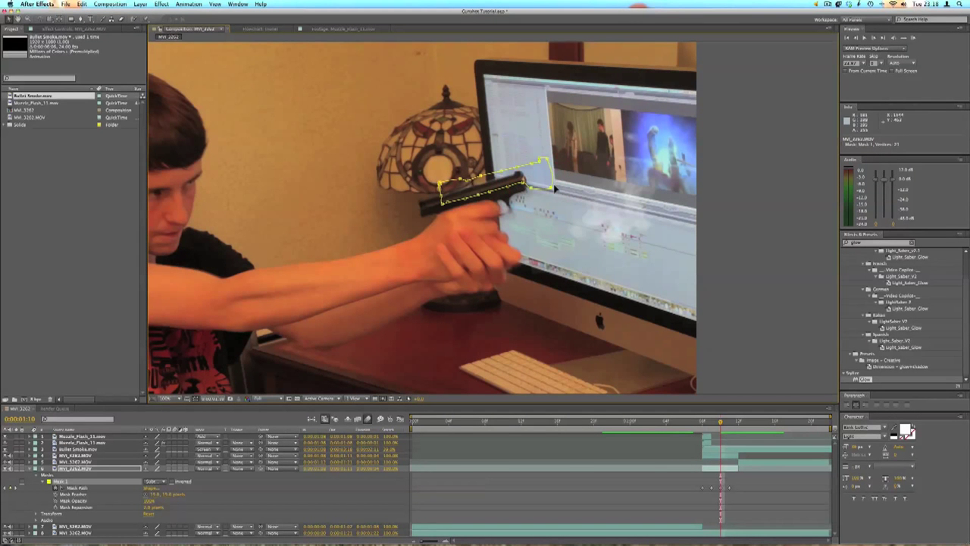
- Step past the slide's motion, deselect the mask and return to the muzzle-flash frame
key(Page_Down)
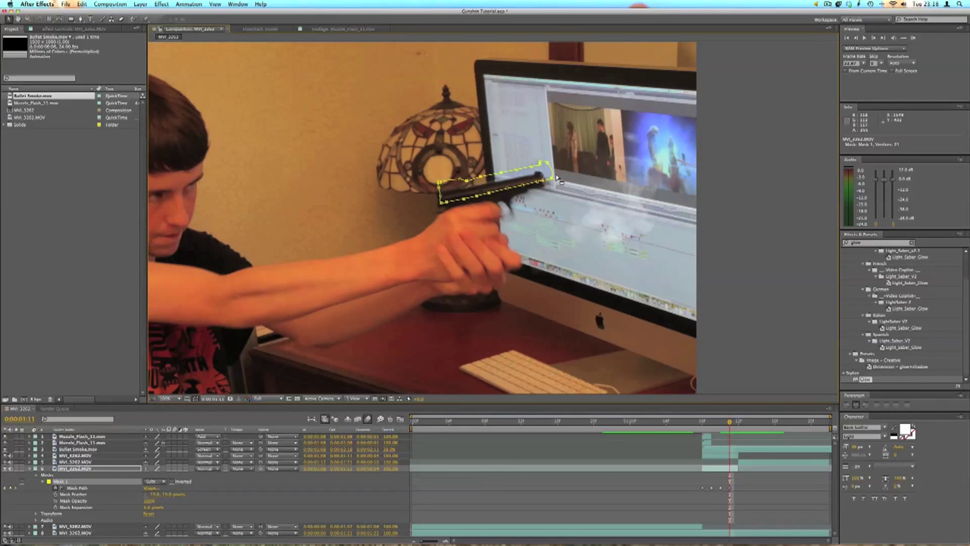
key(Page_Down)
click(714, 218)
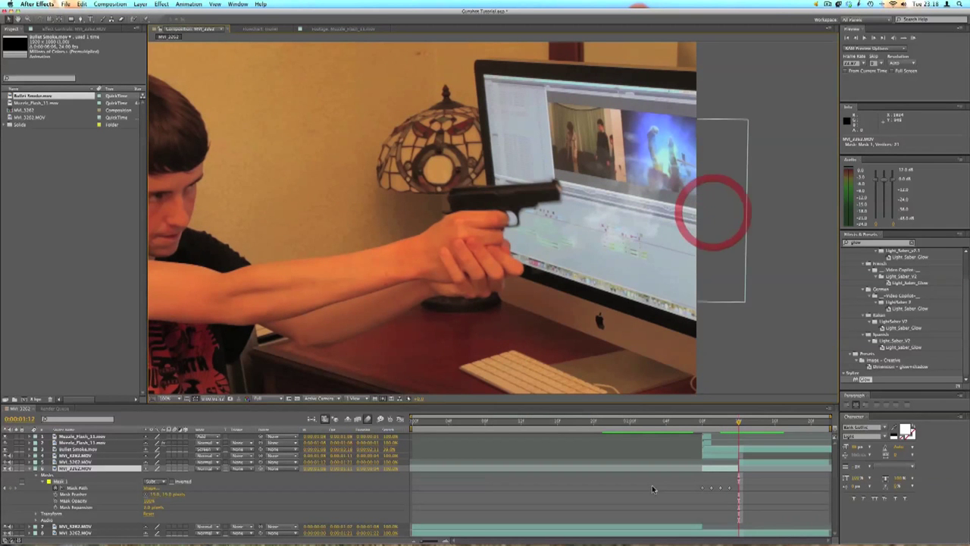
click(660, 421)
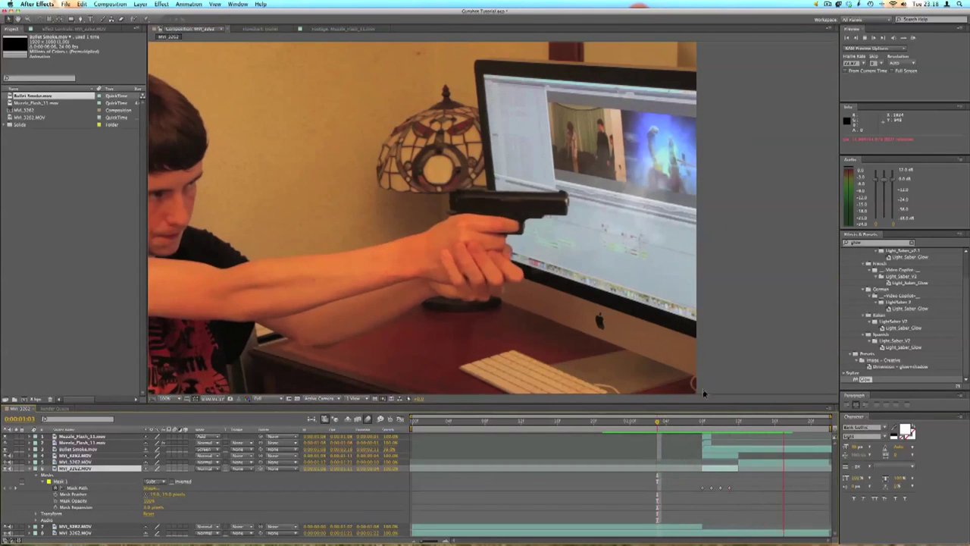
- Scrub the recoil frames and lower Mask 1's feather to about 5 pixels, undoing the expansion change
click(747, 346)
click(650, 421)
drag(651, 425, 719, 423)
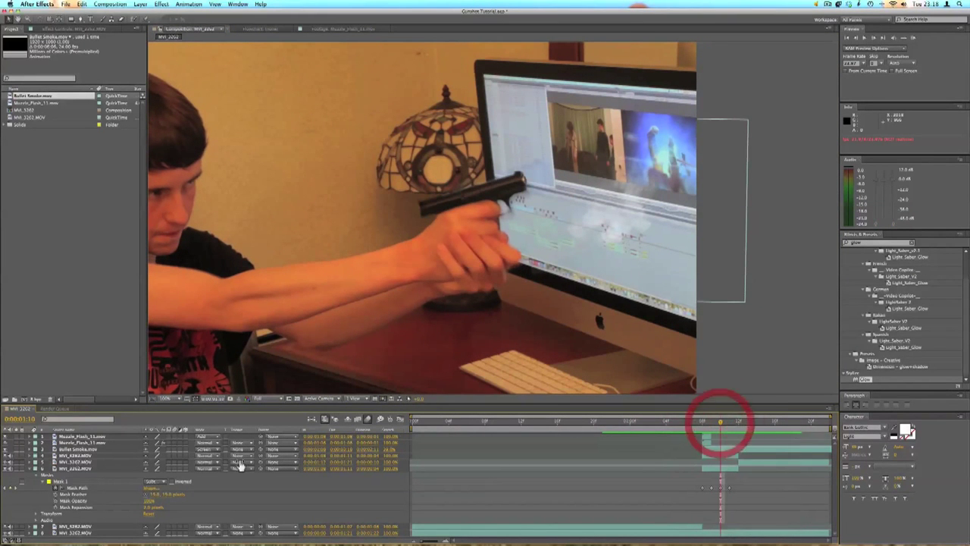
mouse_move(171, 497)
mouse_down()
mouse_move(180, 494)
mouse_move(143, 508)
mouse_move(162, 497)
mouse_up()
key(super+z)
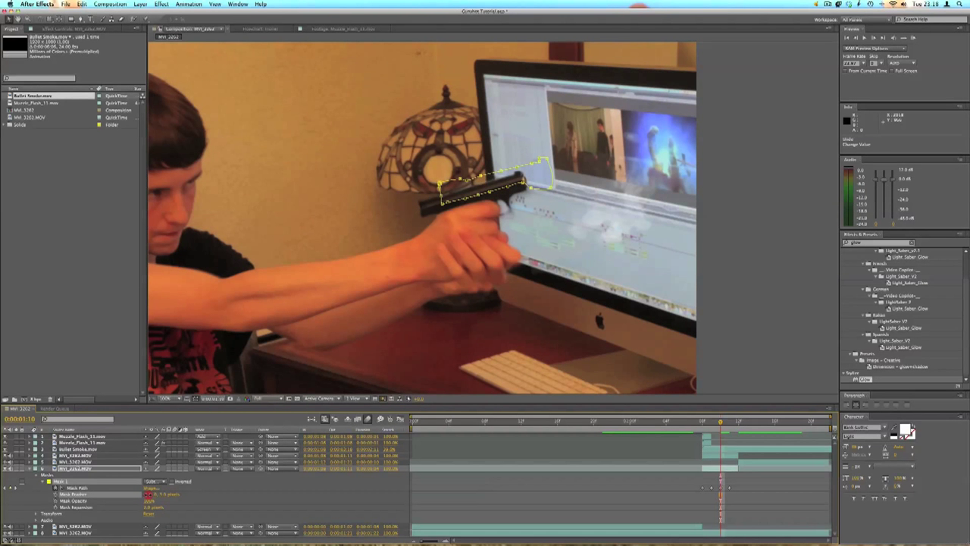
- Deselect the layer and step back and forth through the recoil frames to review
click(736, 362)
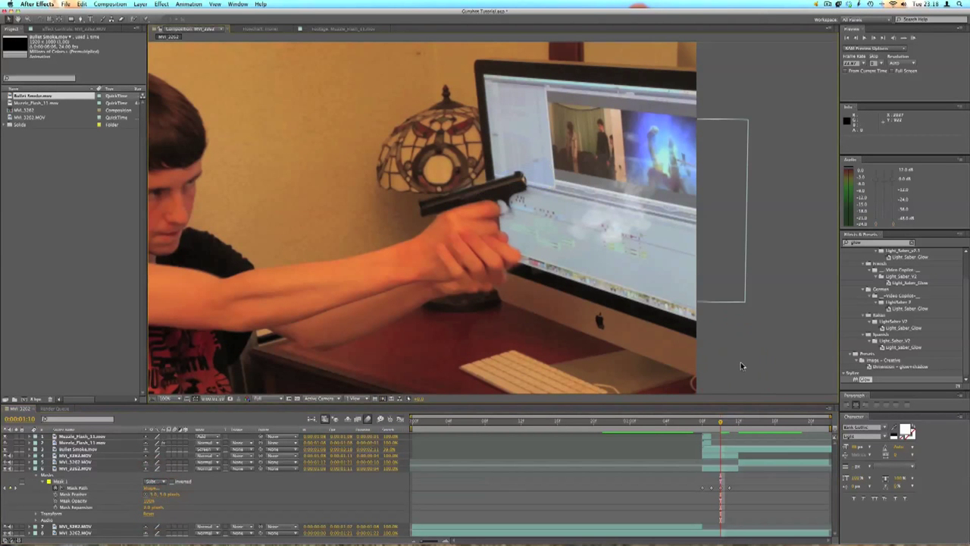
key(Page_Up)
key(Page_Down)
key(Page_Down)
key(Page_Down)
key(Page_Down)
key(Page_Down)
key(Page_Up)
key(Page_Up)
key(Page_Up)
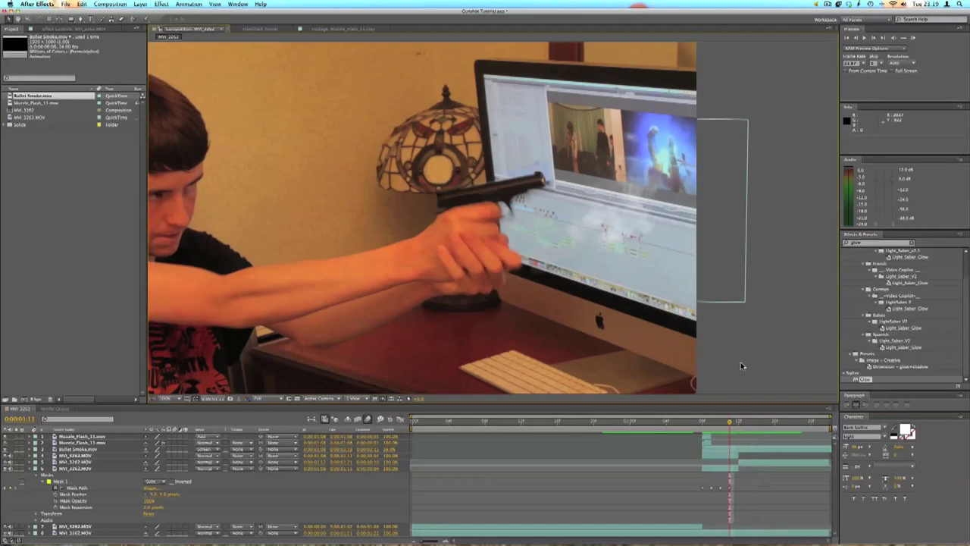
- On the muzzle-flash frame, box-select all the slide mask's points and nudge the mask slightly up
click(77, 487)
key(Page_Up)
key(Page_Up)
key(Page_Up)
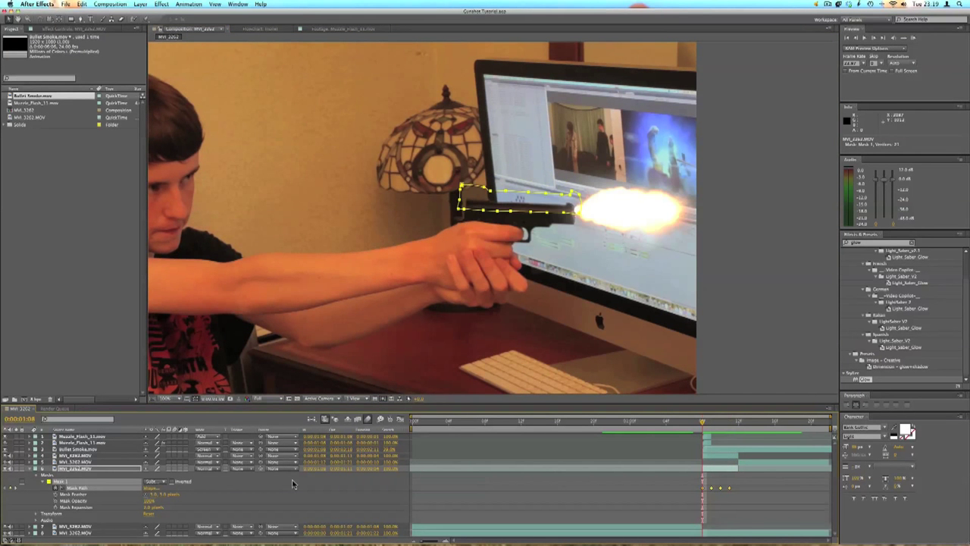
click(740, 482)
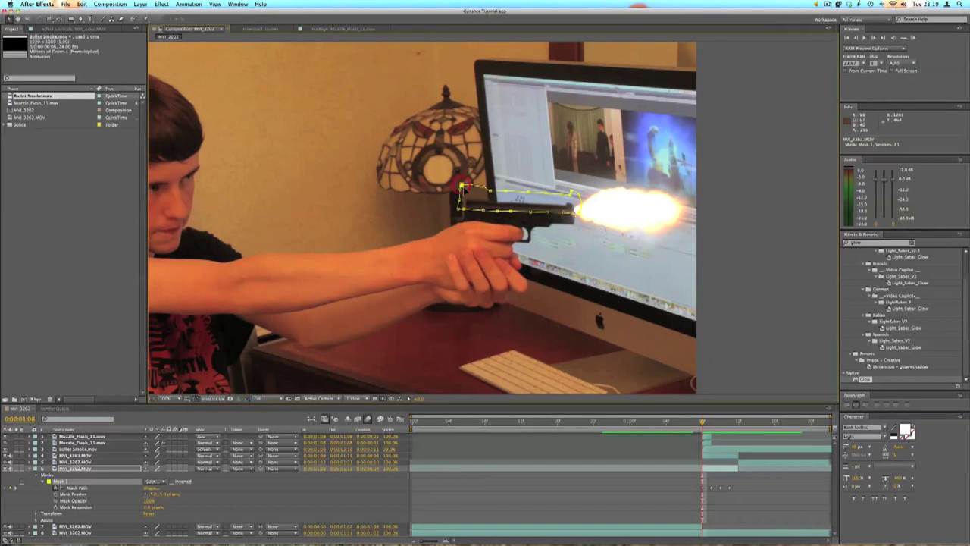
drag(435, 162, 628, 243)
drag(562, 195, 562, 191)
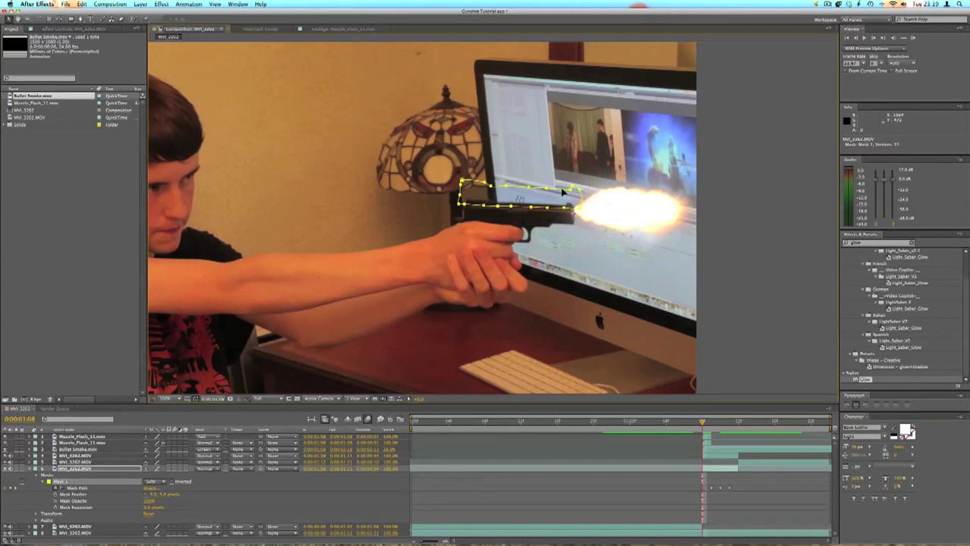
- Move the whole mask up and left over the slide on the following frames, then review them
key(Page_Down)
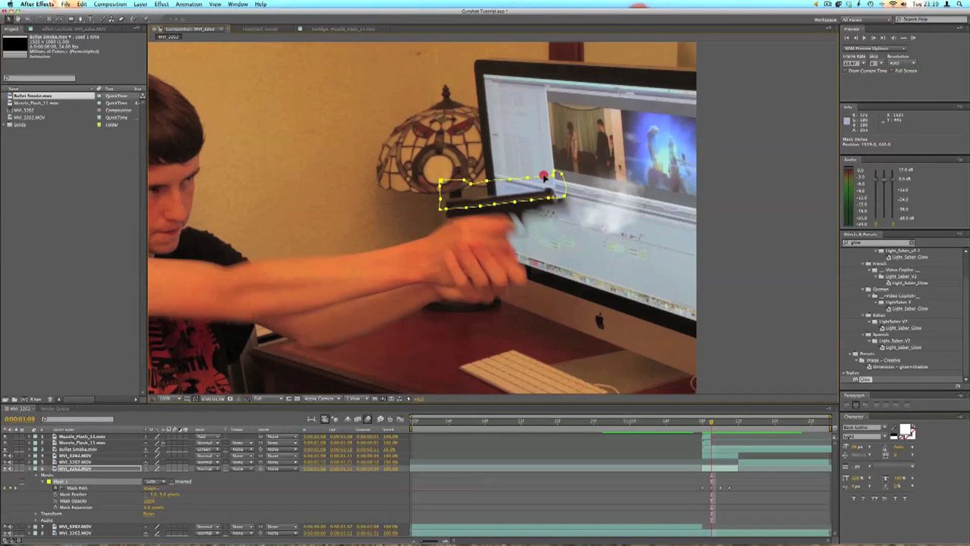
click(545, 180)
key(Page_Down)
mouse_move(535, 167)
mouse_down()
mouse_move(522, 162)
mouse_move(533, 166)
mouse_up()
key(Page_Down)
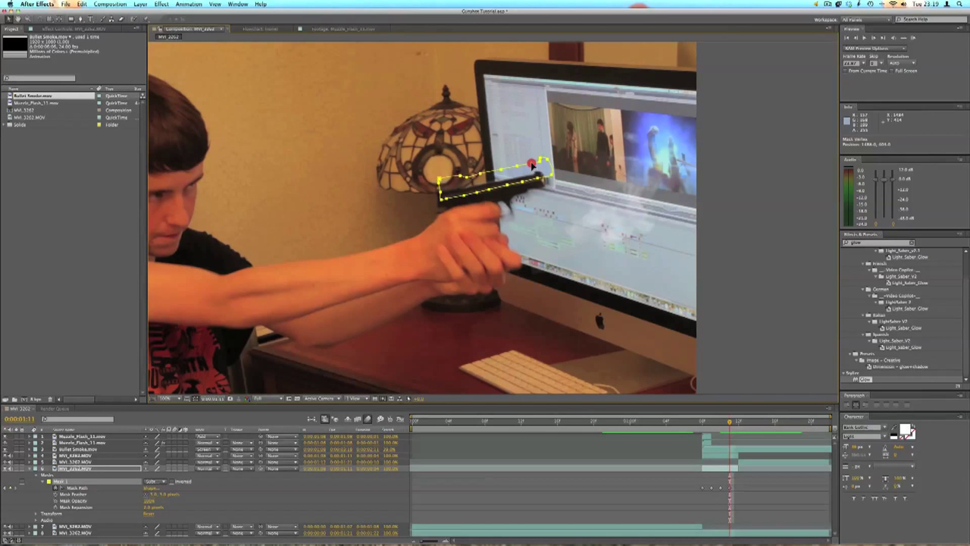
key(Page_Down)
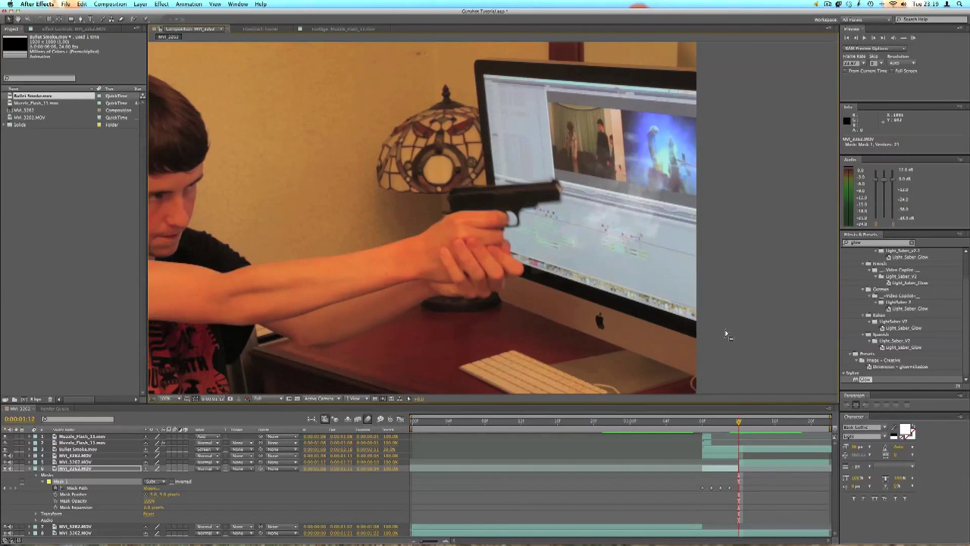
key(Page_Up)
key(Page_Up)
key(Page_Up)
- Adjust the gun mask's feather amount and play the shot from the muzzle-flash frame
click(779, 295)
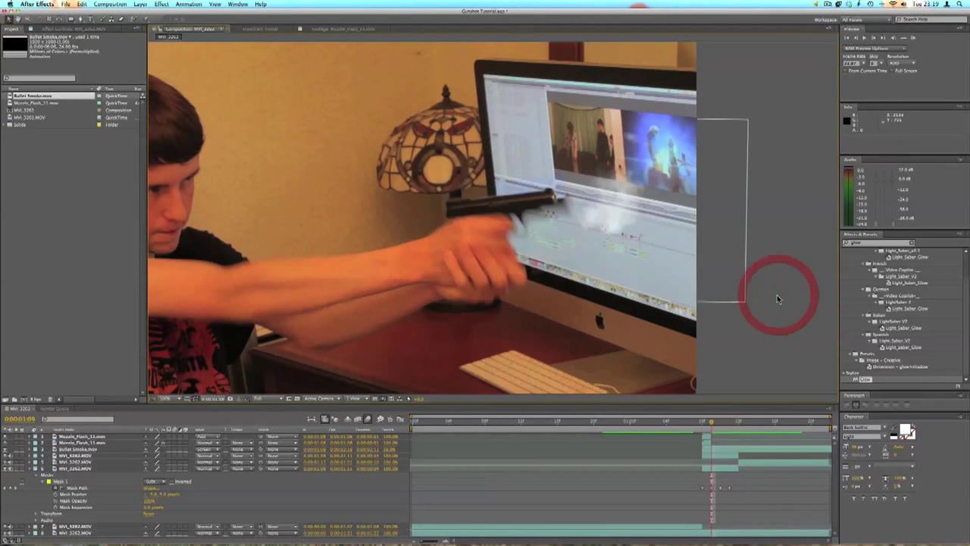
click(162, 495)
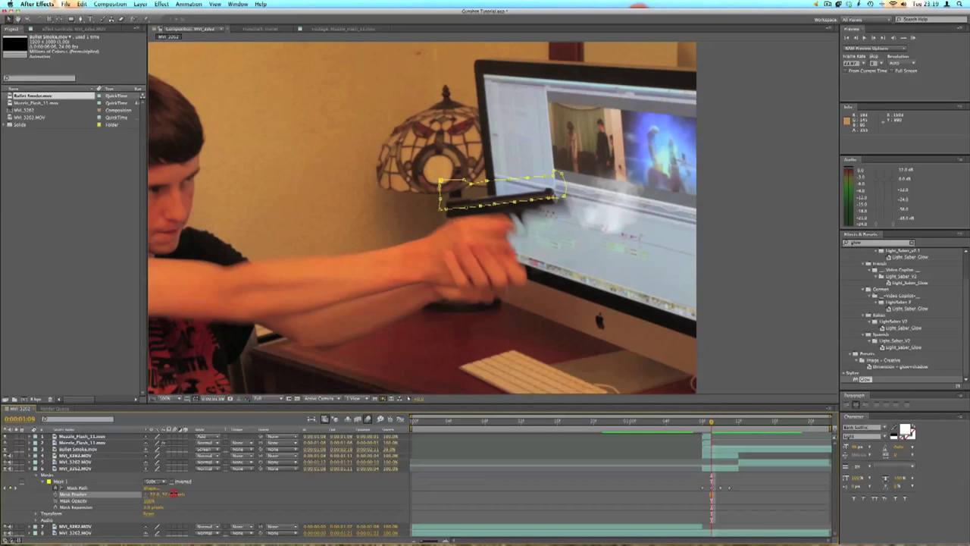
click(750, 321)
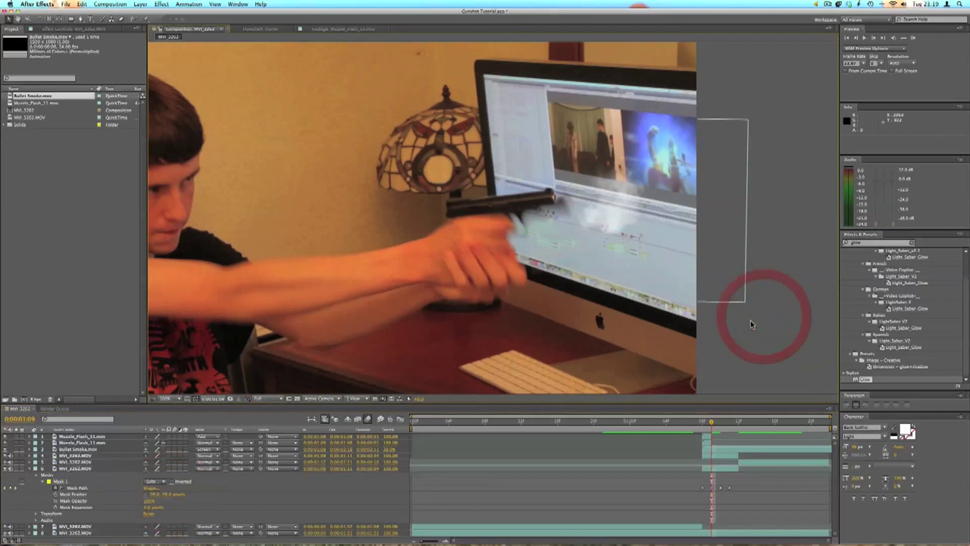
key(Page_Up)
key(space)
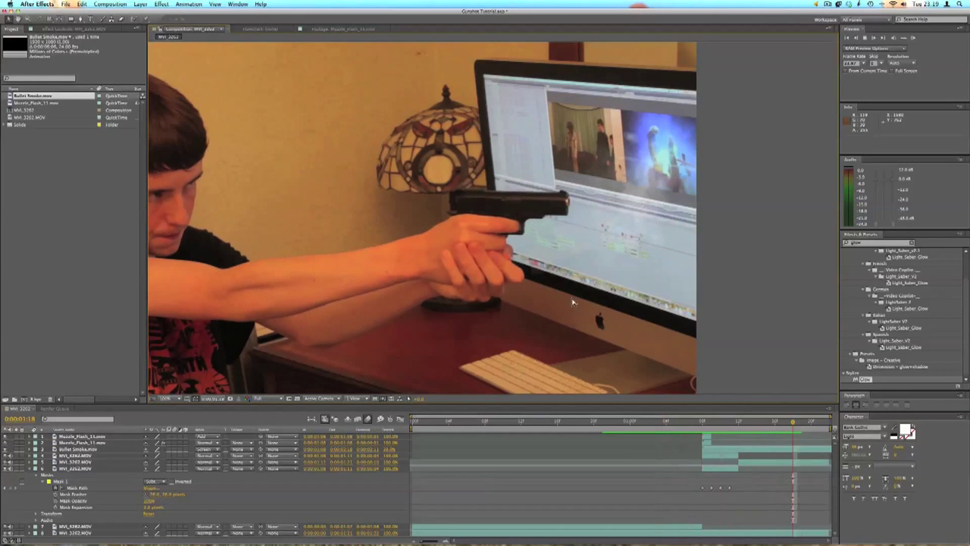
click(29, 470)
- Scrub to the muzzle-flash moment and zoom the viewer out to 50%
mouse_move(703, 429)
mouse_down()
mouse_move(661, 429)
mouse_move(745, 429)
mouse_move(704, 429)
mouse_up()
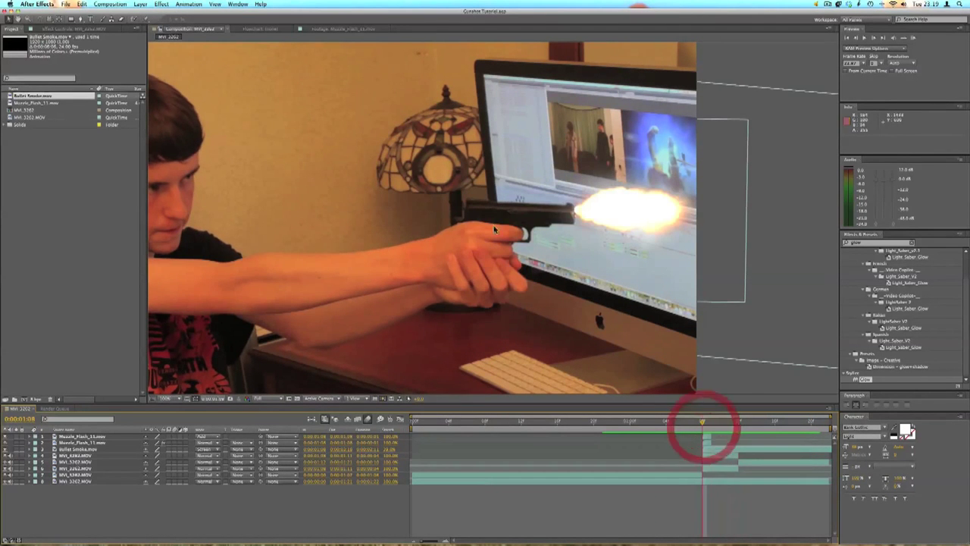
key(comma)
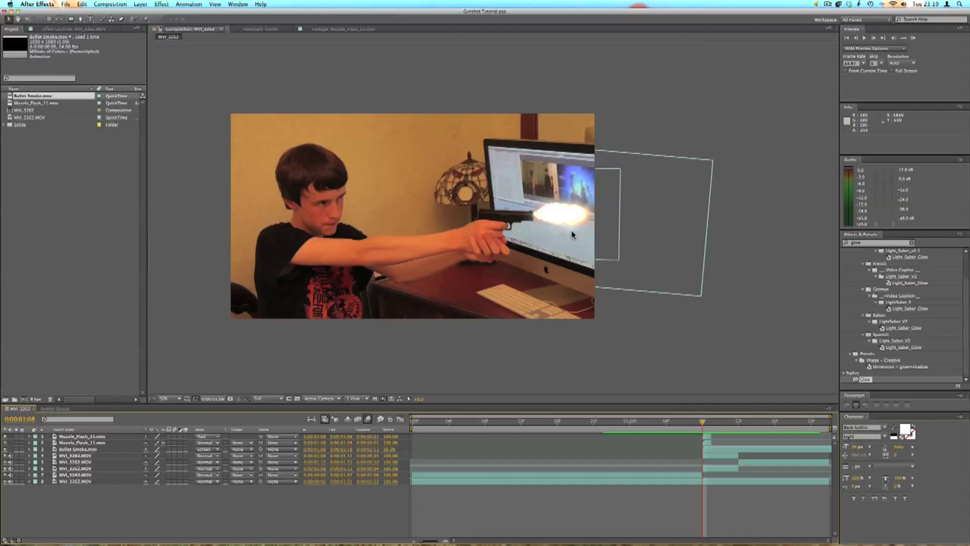
- Duplicate the MVI_3262.MOV footage layer and set its blend mode to Add
click(74, 482)
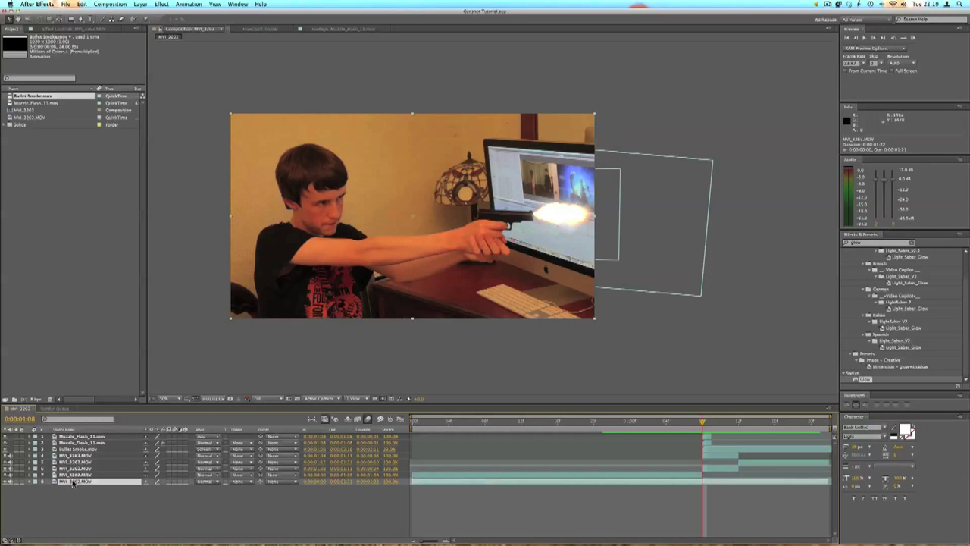
drag(75, 483, 86, 485)
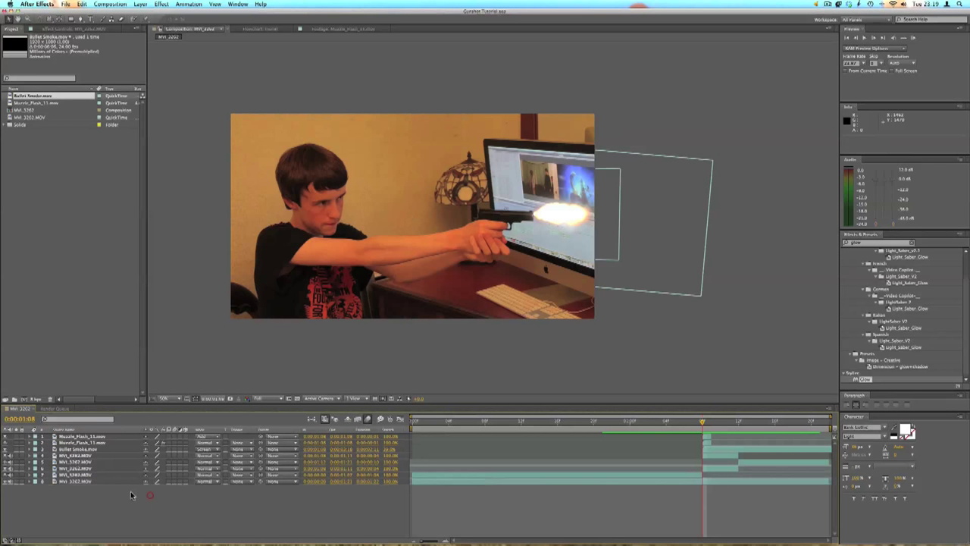
key(super+d)
click(78, 489)
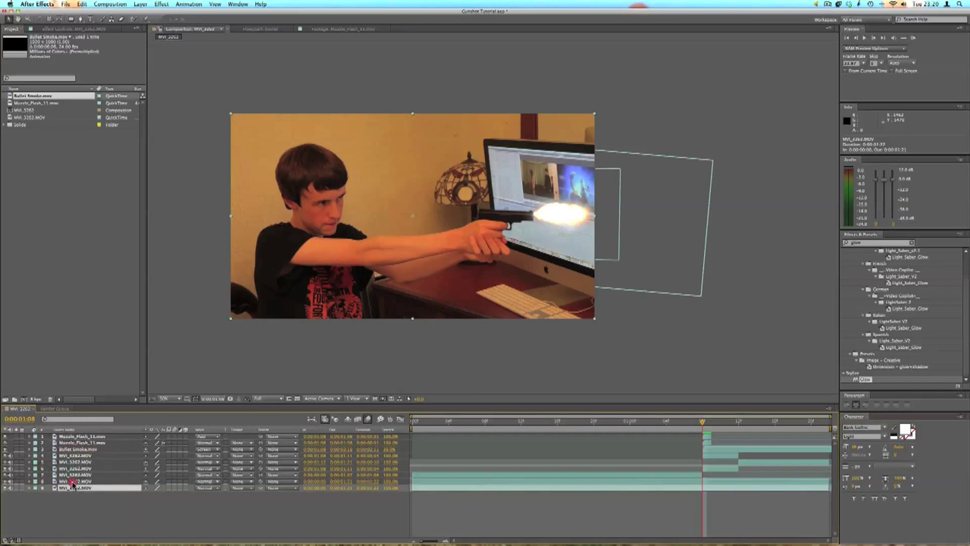
click(72, 481)
click(210, 481)
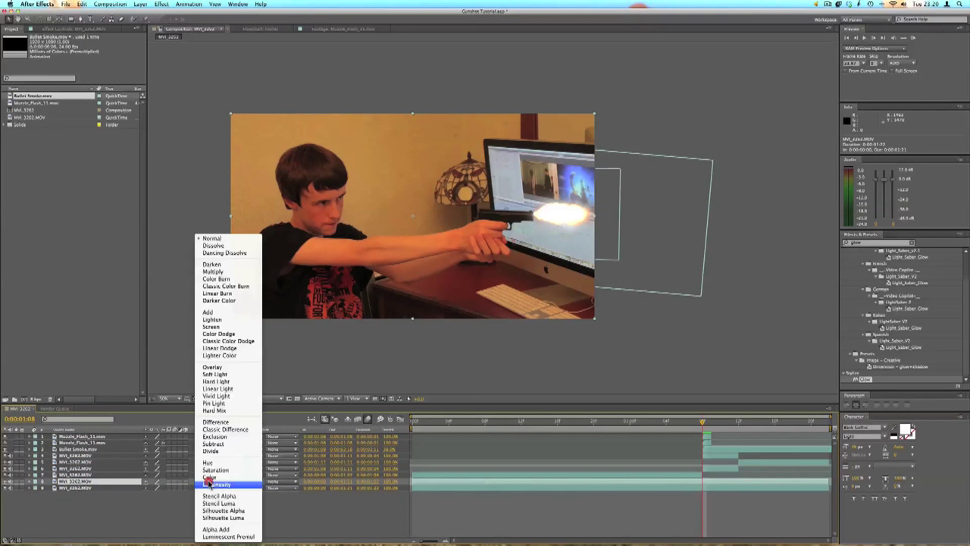
click(213, 313)
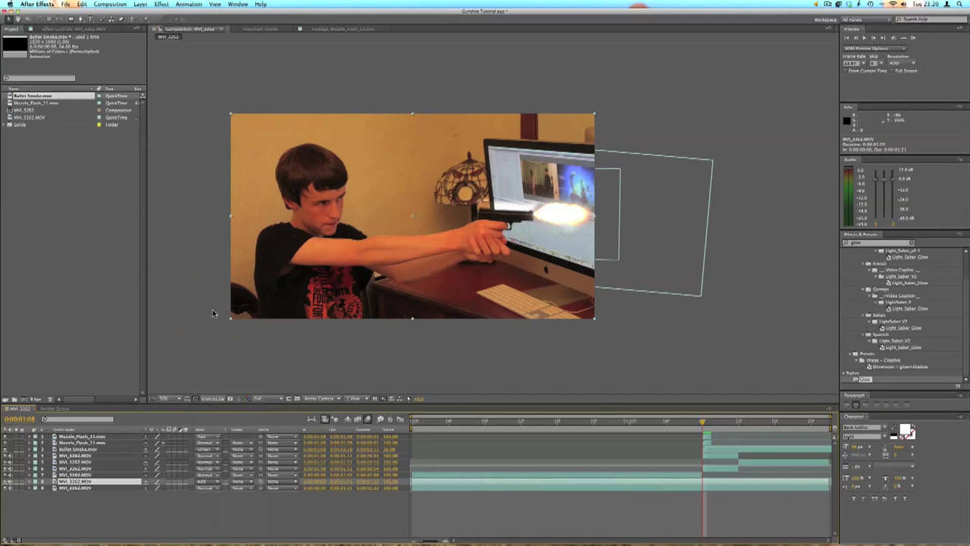
click(483, 507)
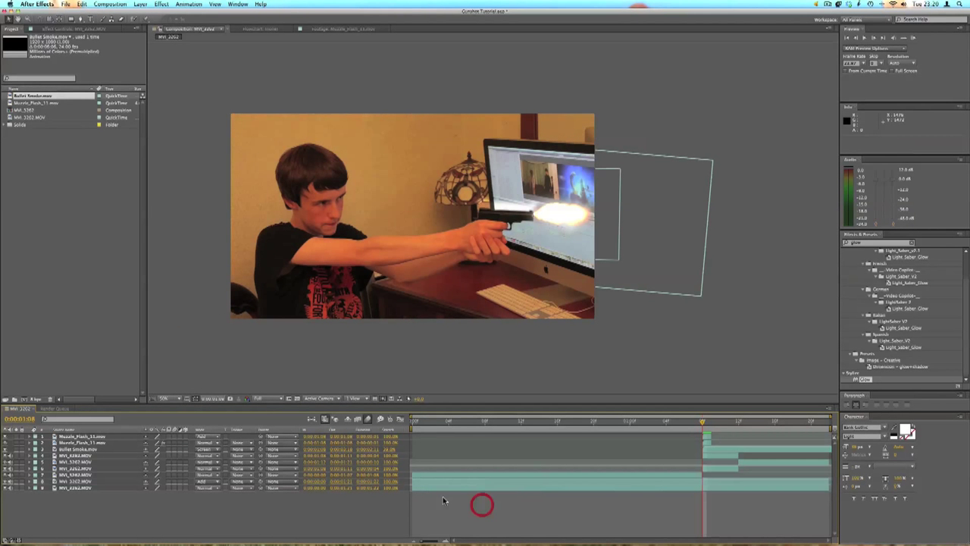
- Set the gun footage layer's blend mode to Add as well
click(66, 488)
click(97, 494)
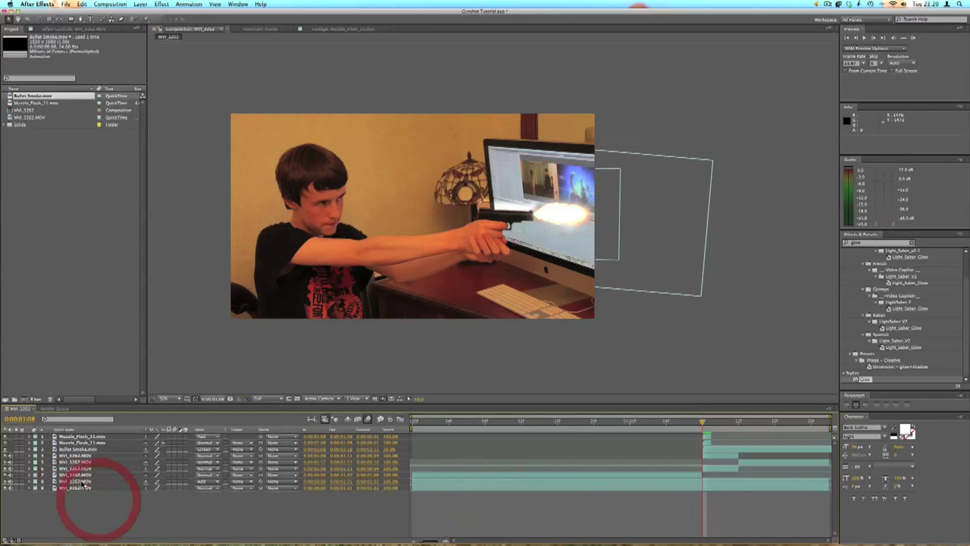
click(97, 481)
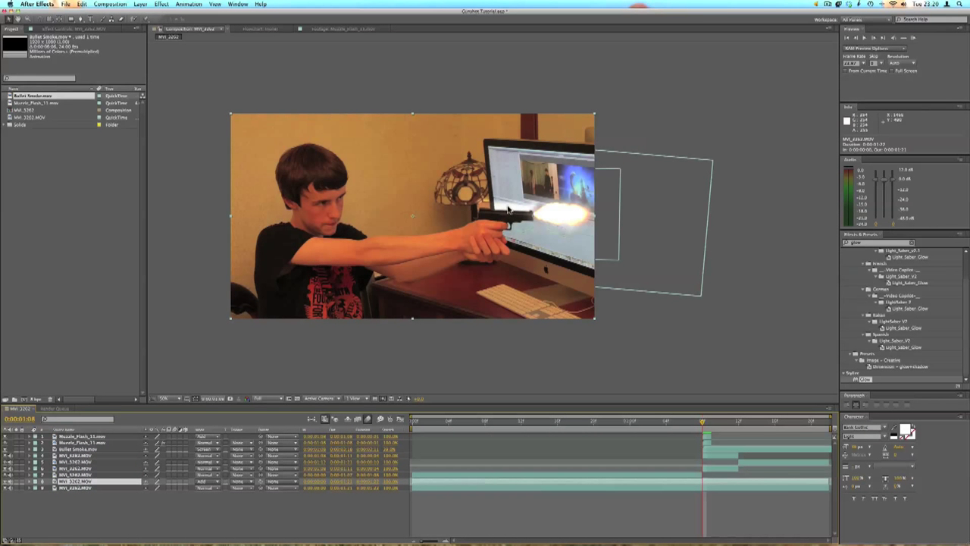
click(73, 476)
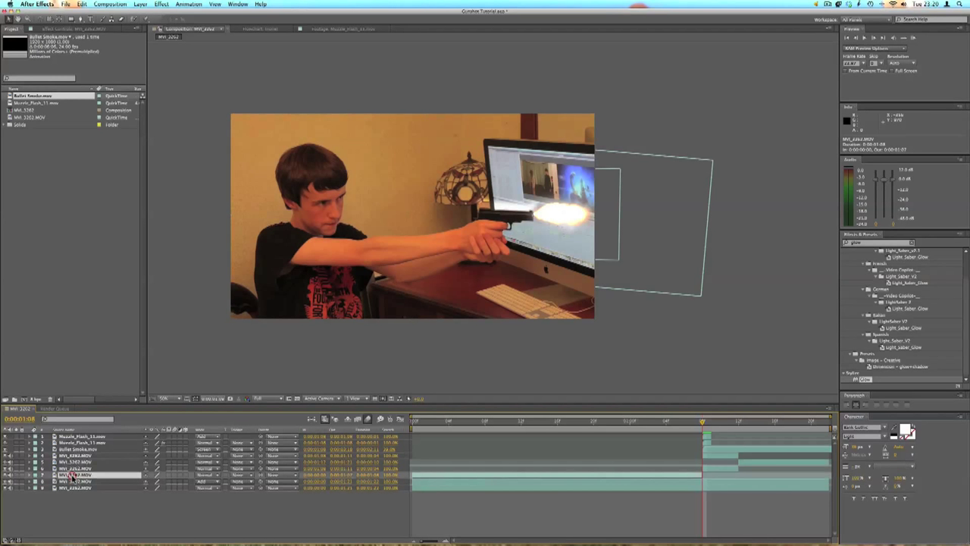
click(77, 470)
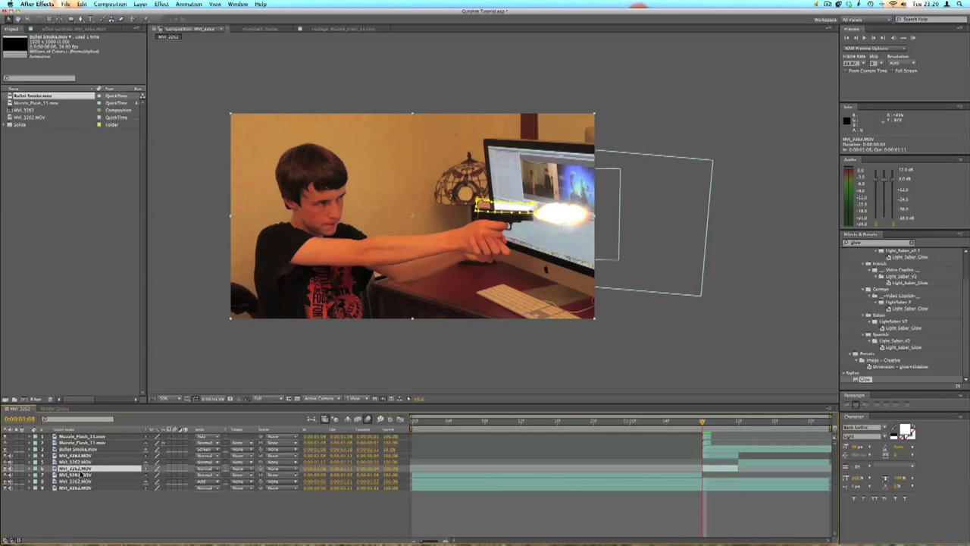
click(208, 469)
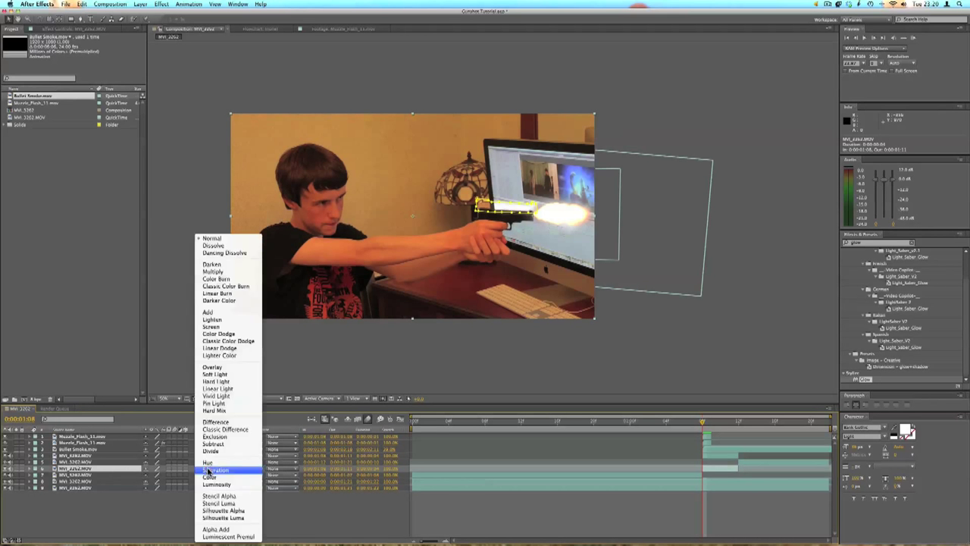
click(220, 317)
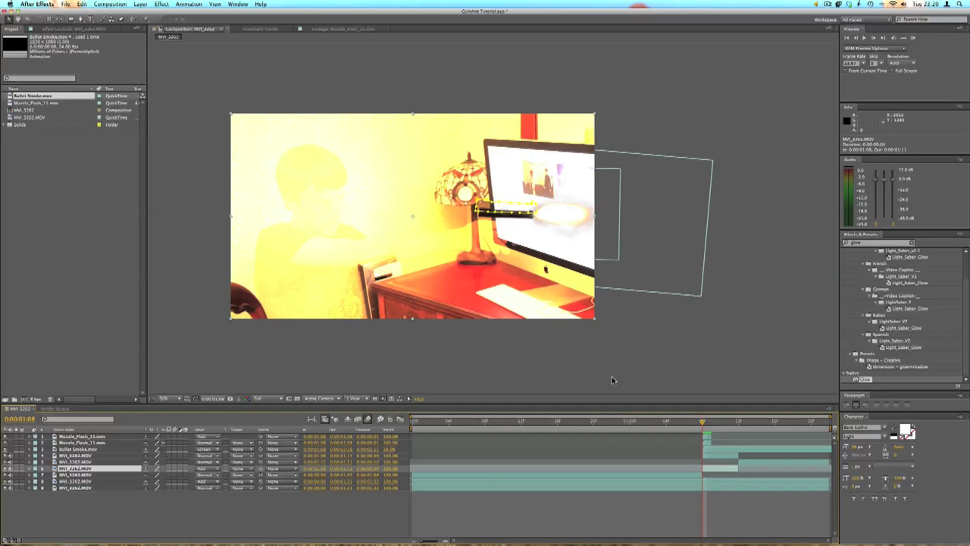
- Preview the bright yellow Add-blended composite from its start frame
drag(702, 474, 823, 477)
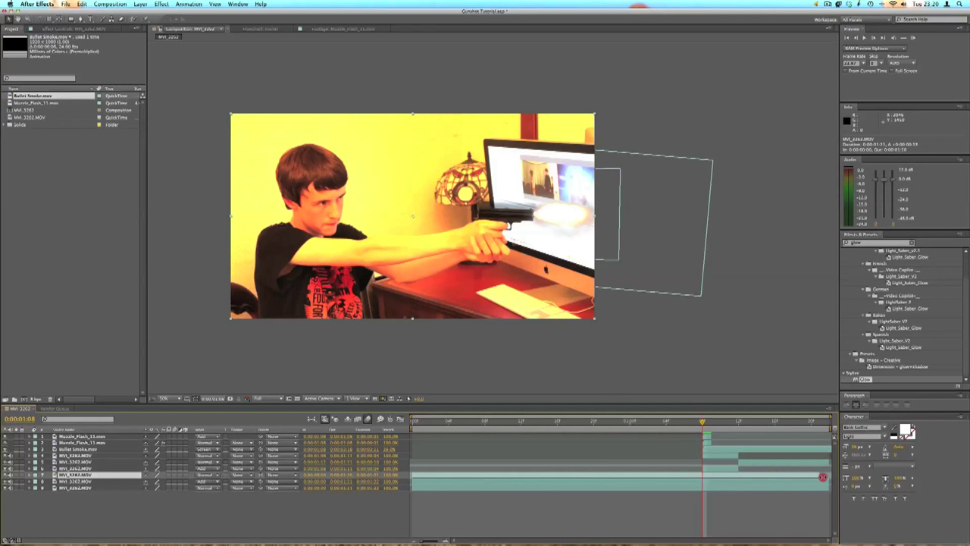
click(783, 502)
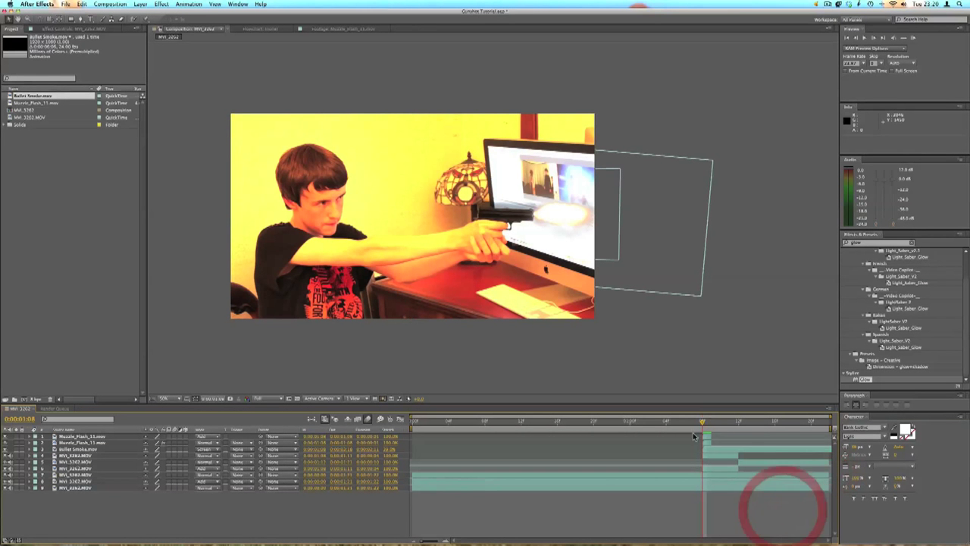
click(691, 431)
key(space)
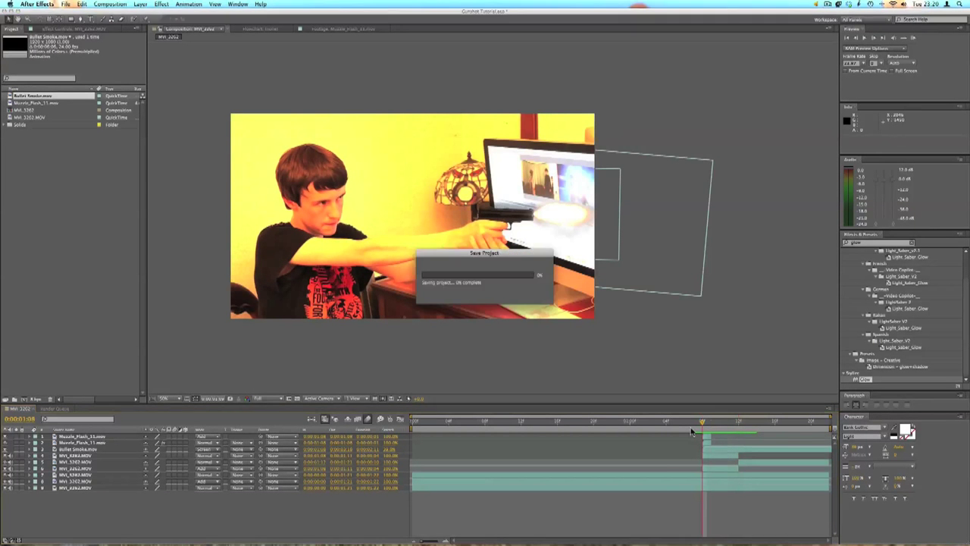
click(73, 470)
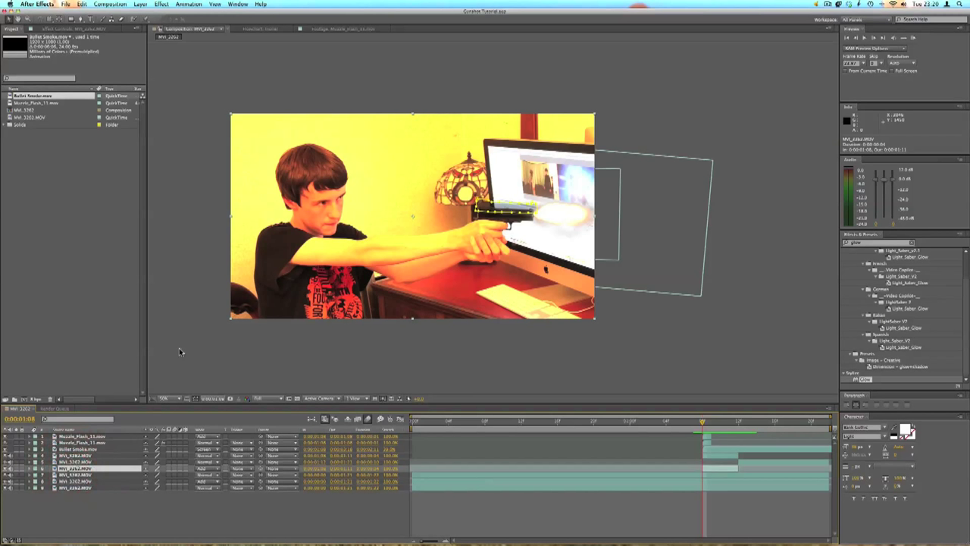
click(84, 18)
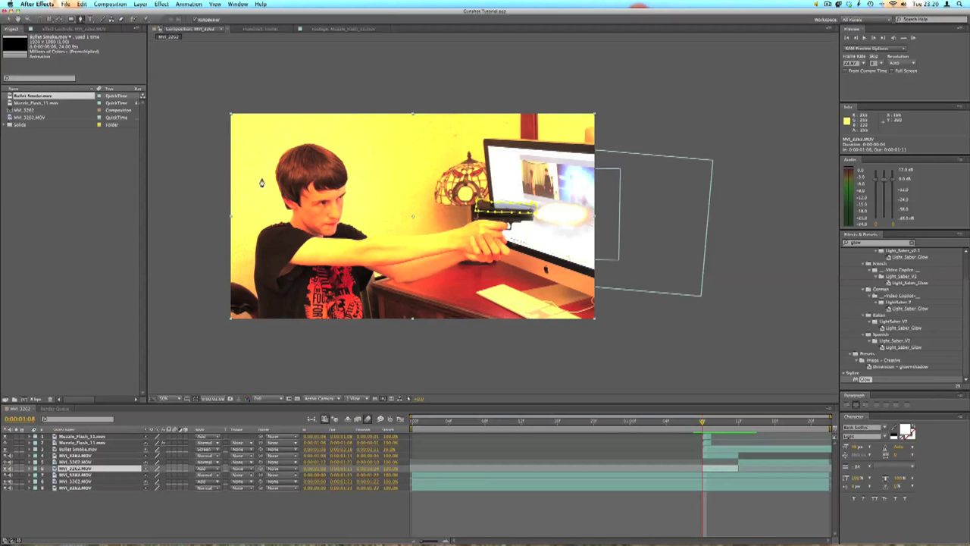
- Draw a mask along the frame's left edge and another over the upper-right area toward the gun hand
click(223, 147)
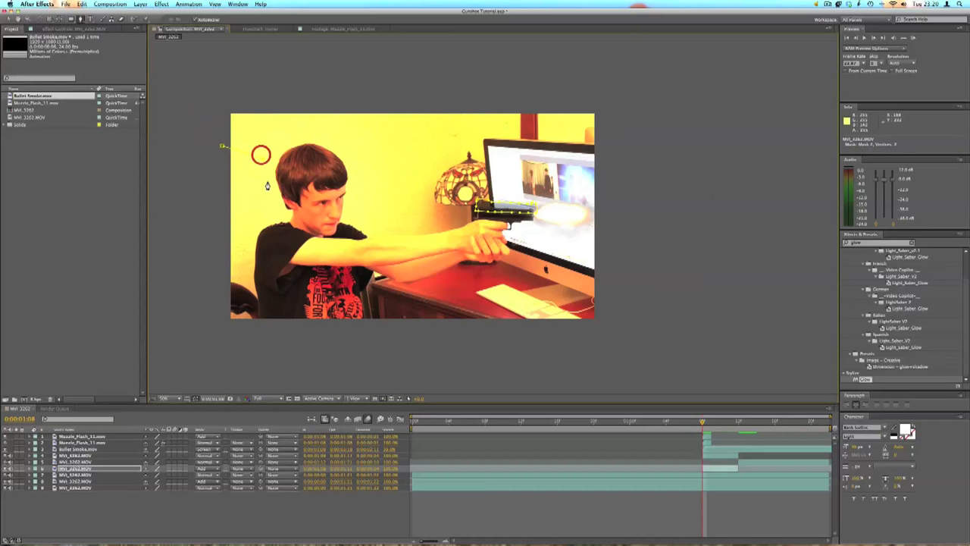
click(246, 293)
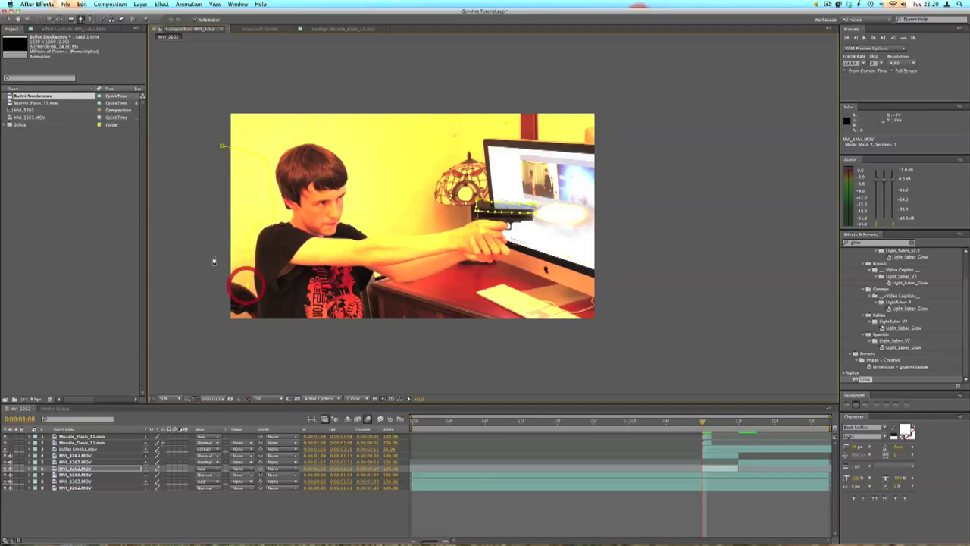
click(195, 252)
click(223, 148)
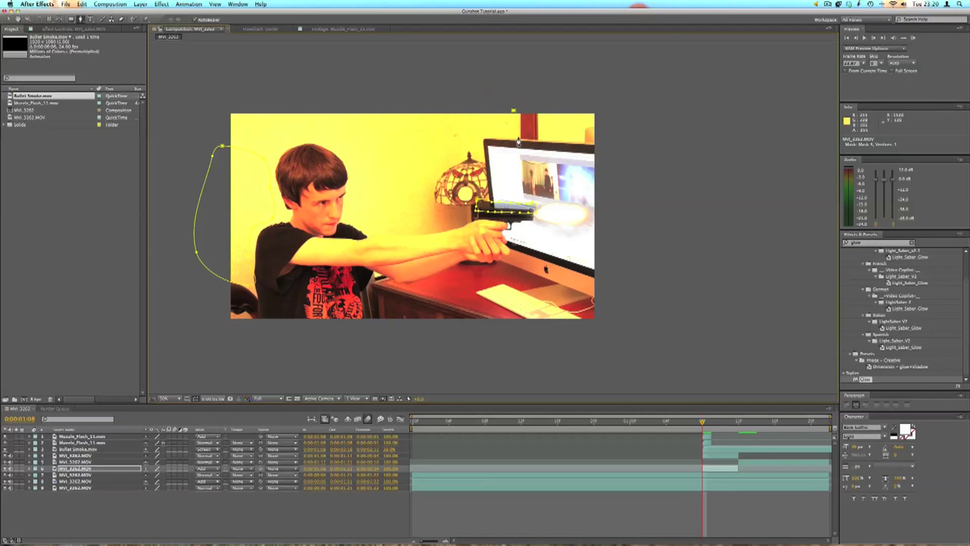
click(471, 134)
click(480, 161)
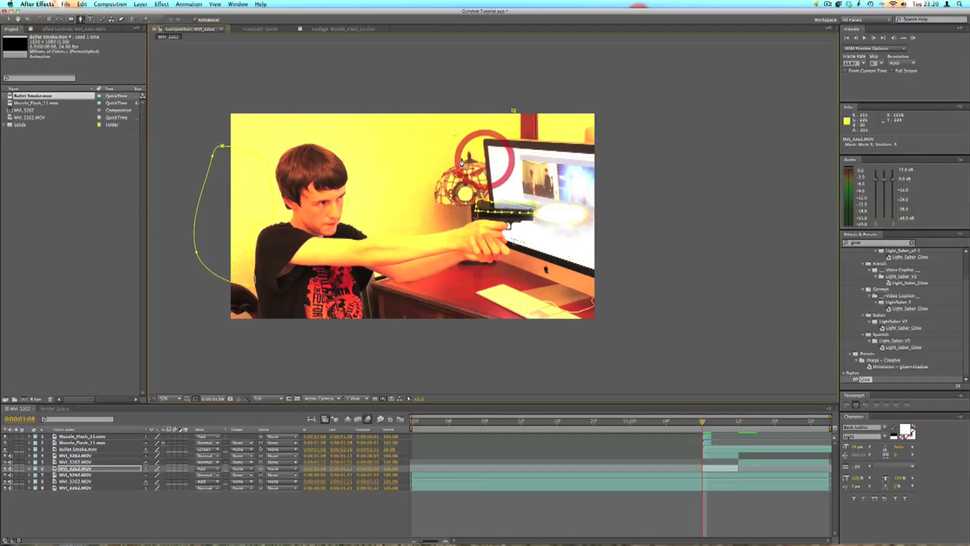
click(478, 101)
click(514, 109)
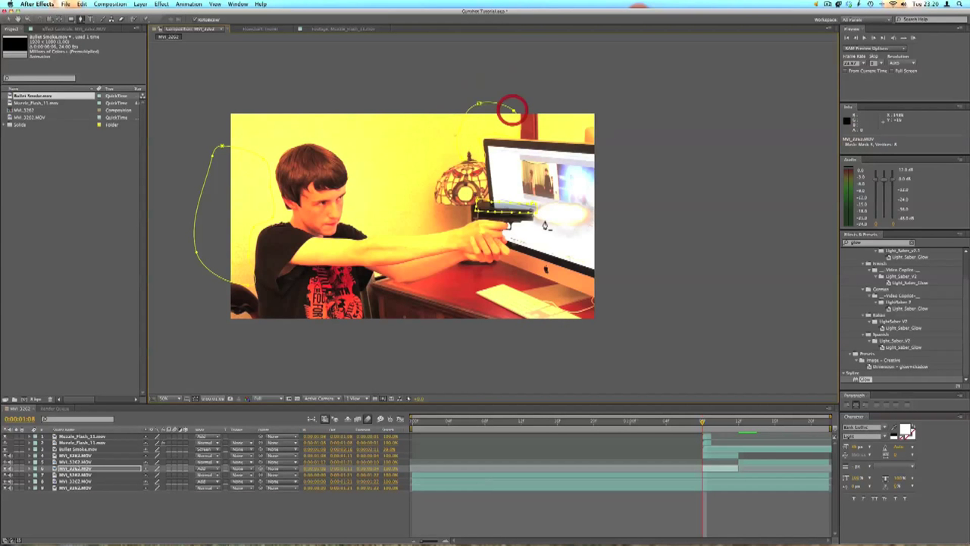
click(593, 302)
click(509, 272)
click(504, 263)
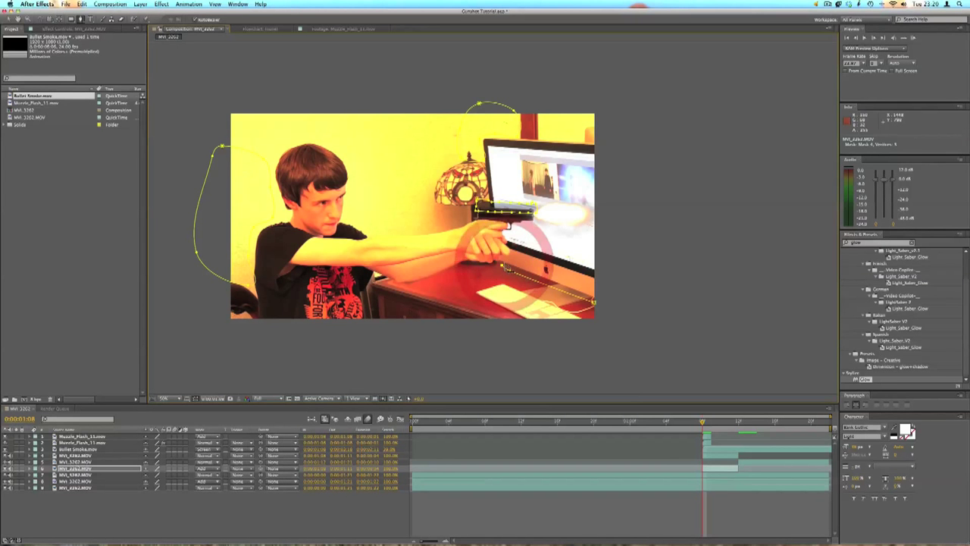
click(593, 301)
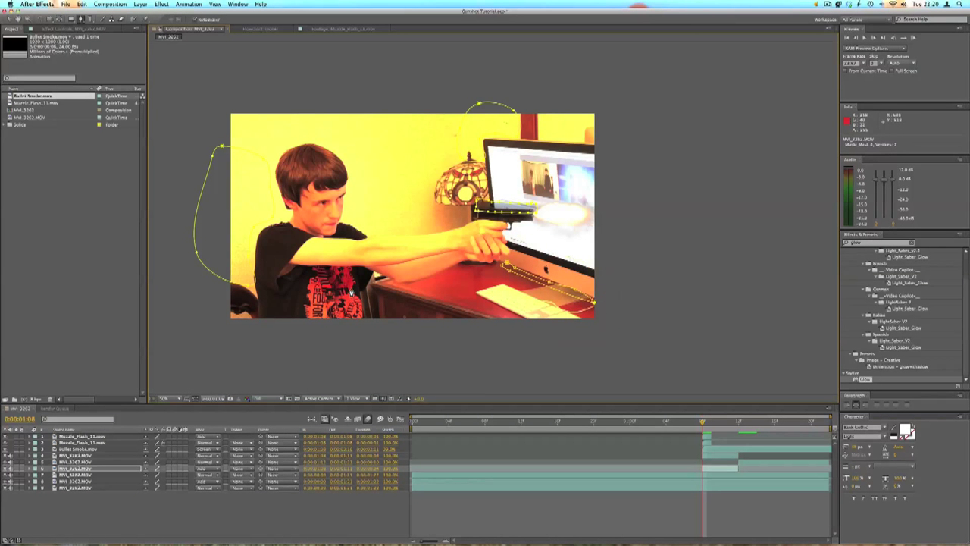
- Draw closed masks around the shirt graphic and the chair at lower left
click(333, 274)
click(298, 287)
click(314, 306)
click(347, 318)
click(358, 287)
click(334, 275)
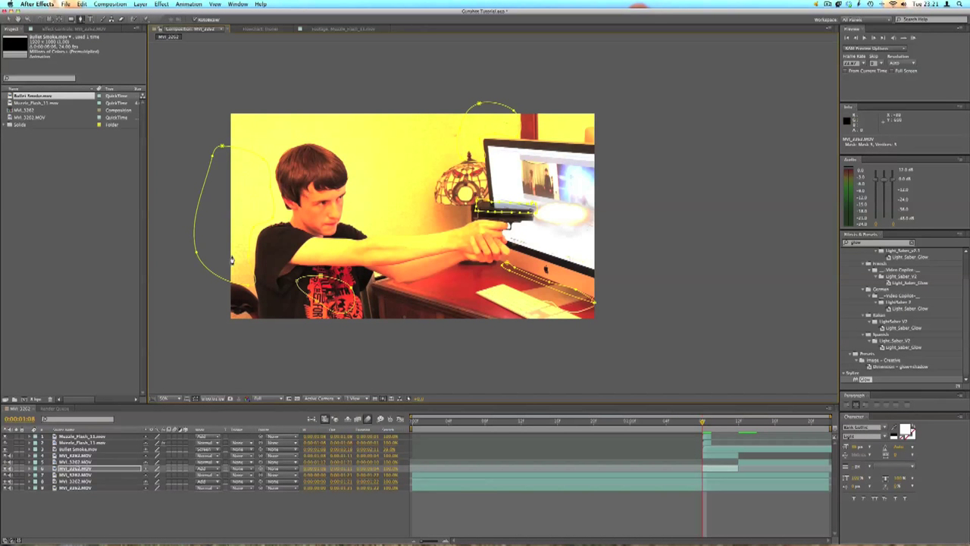
click(257, 308)
click(225, 294)
click(229, 319)
click(230, 336)
click(256, 319)
click(257, 309)
- Select the MVI_3262 layer and expand it to list its six masks
click(9, 18)
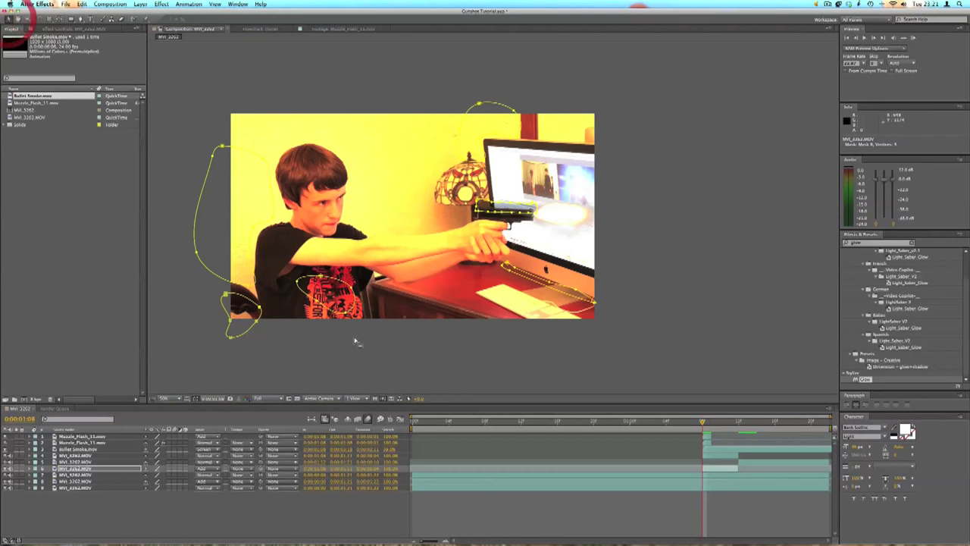
click(356, 339)
click(57, 469)
- Set Masks 2 through 6 to Subtract and flip frames to check the flash
click(43, 468)
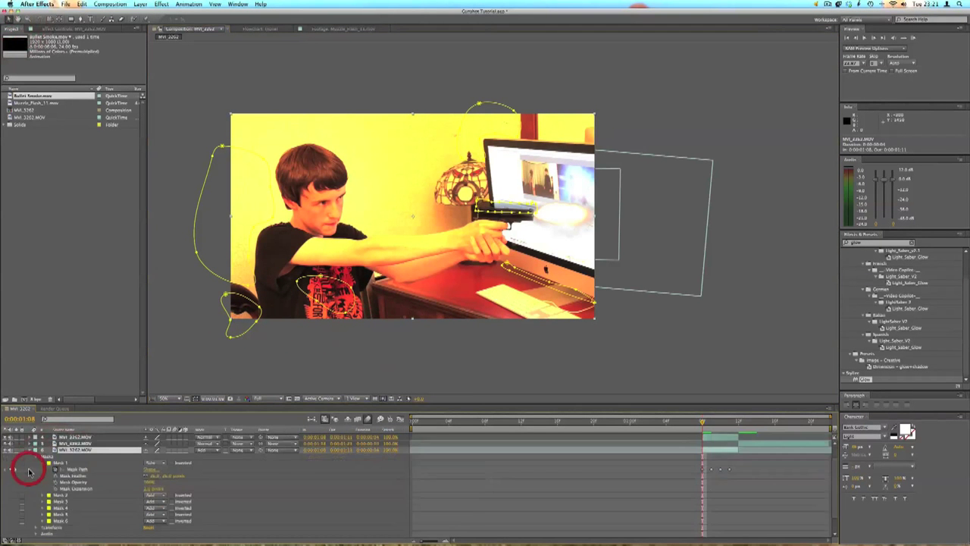
click(44, 468)
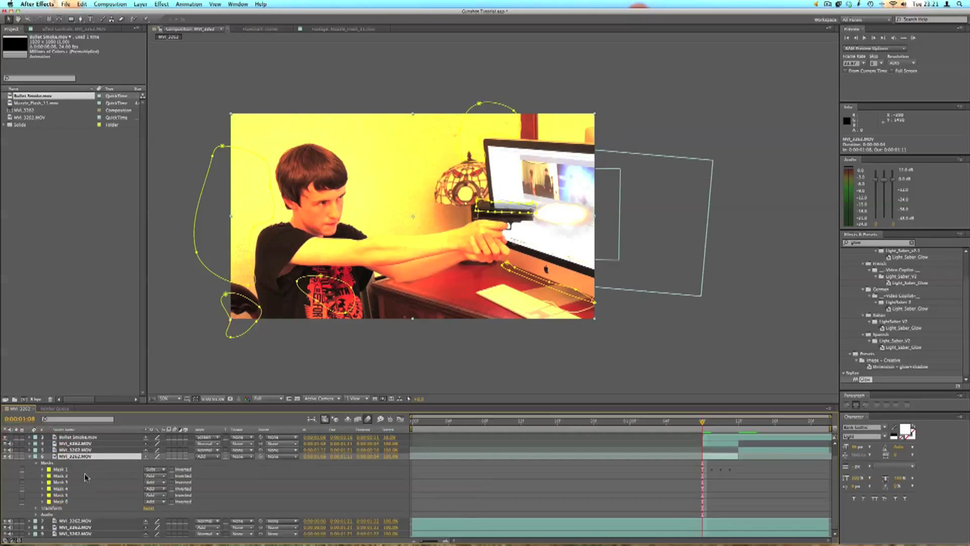
click(61, 475)
shift+click(60, 501)
click(152, 476)
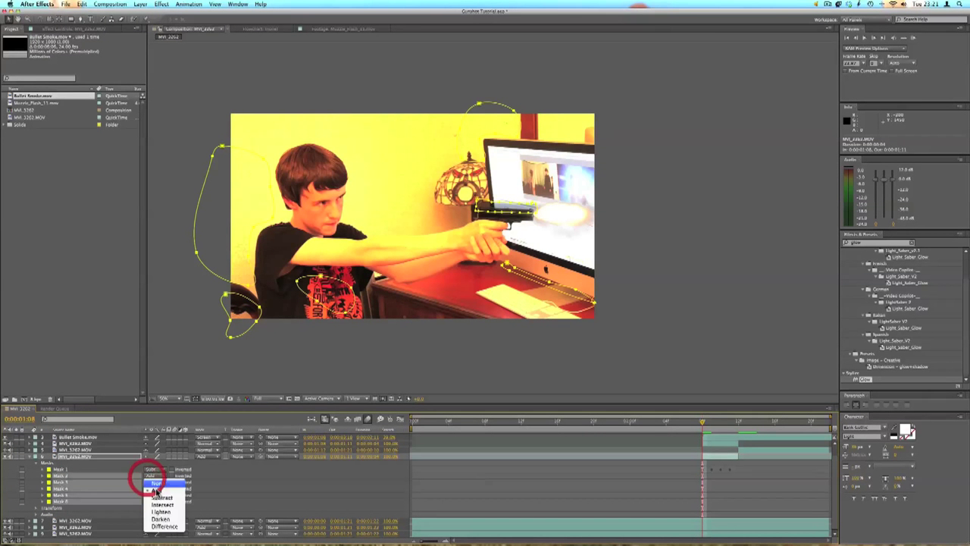
click(159, 498)
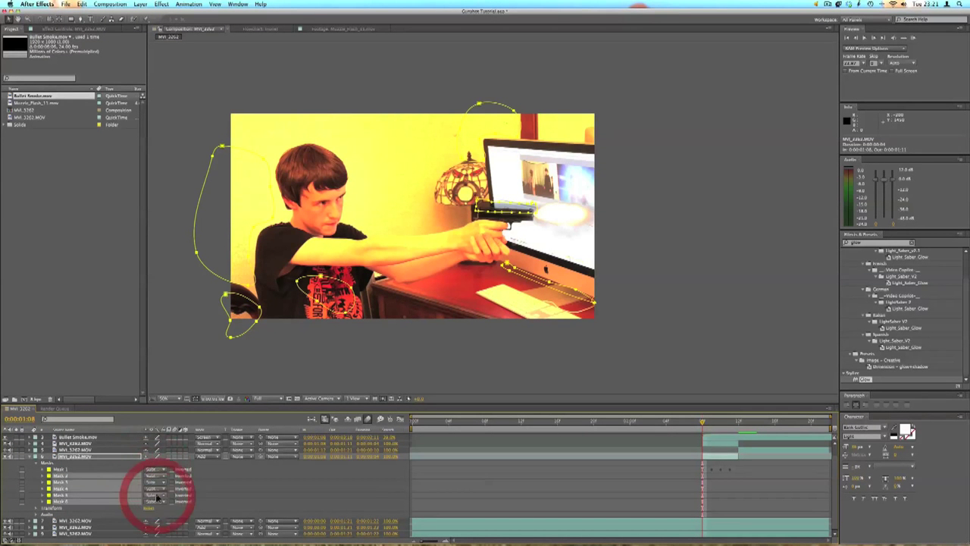
click(639, 310)
key(Page_Up)
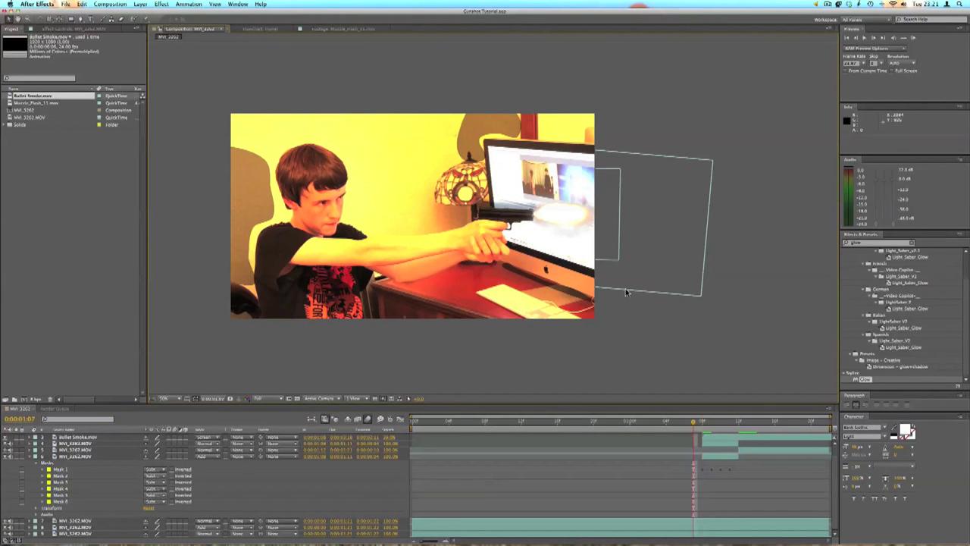
key(Page_Down)
key(Page_Up)
key(Page_Down)
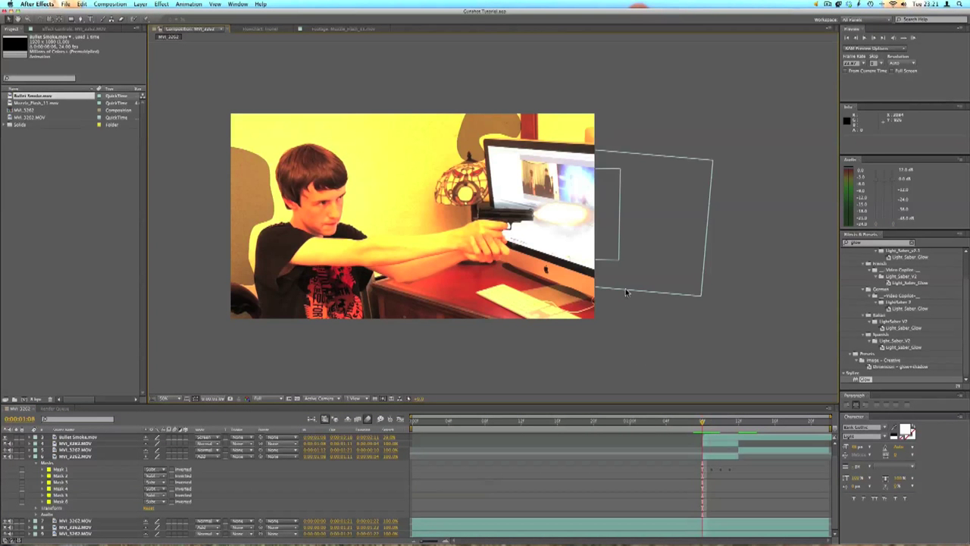
- Reveal Mask Feather for all masks and raise it for heavily softened edges
click(53, 466)
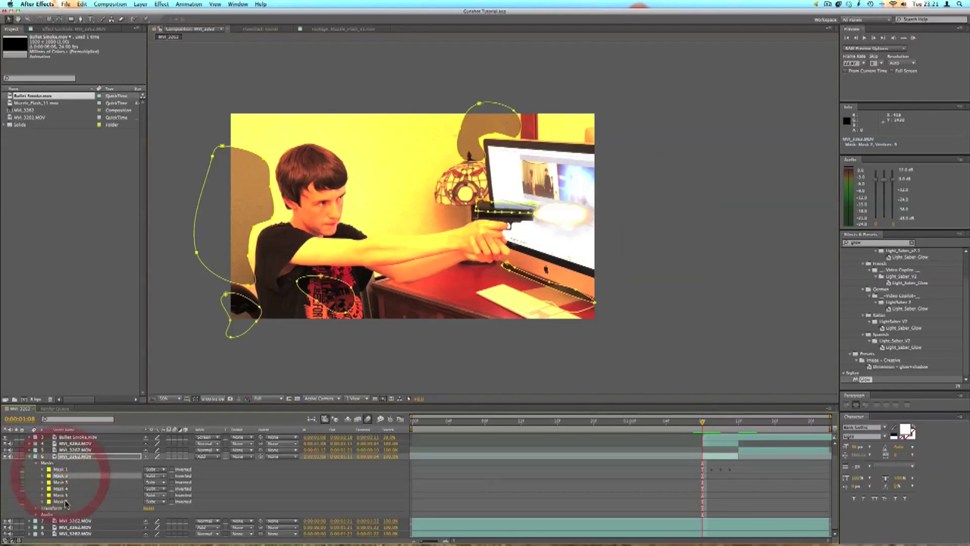
key(s)
key(m)
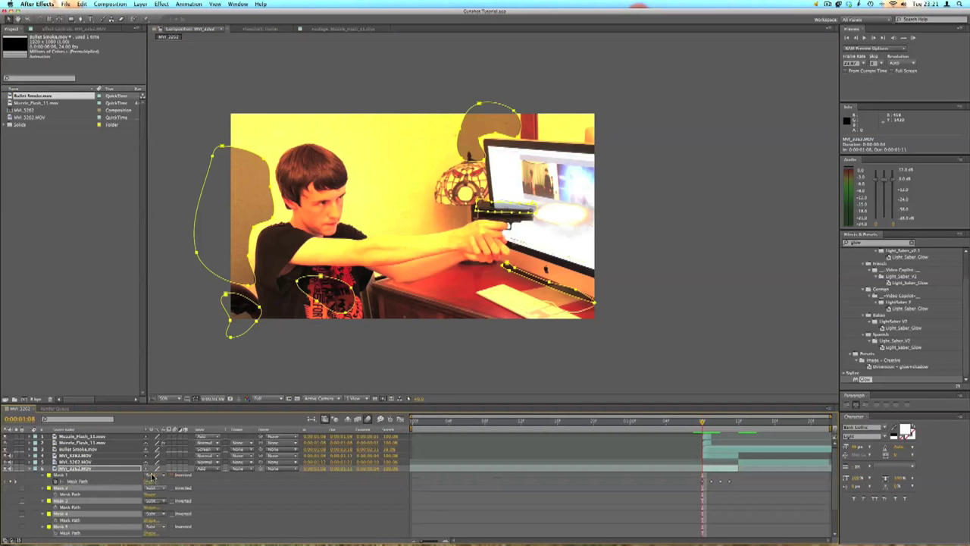
key(f)
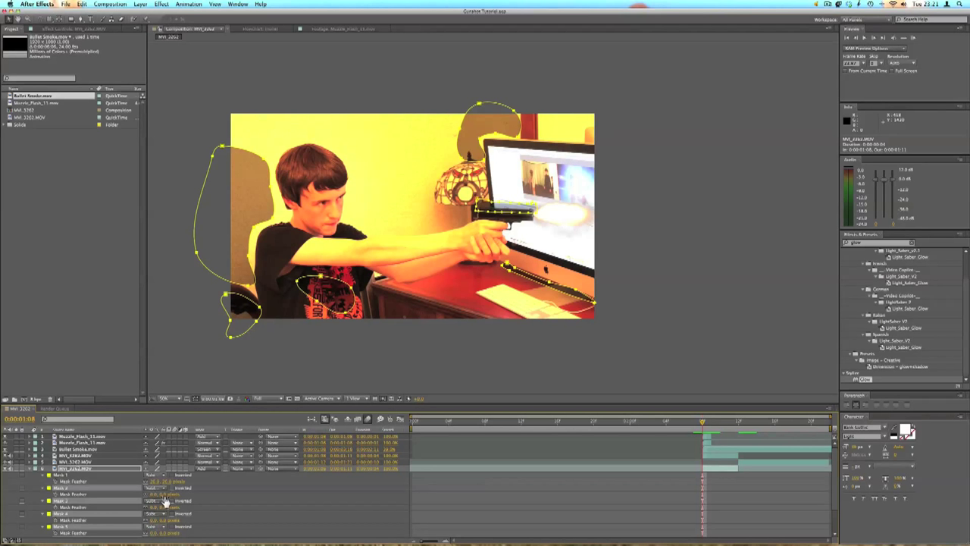
drag(165, 501, 224, 495)
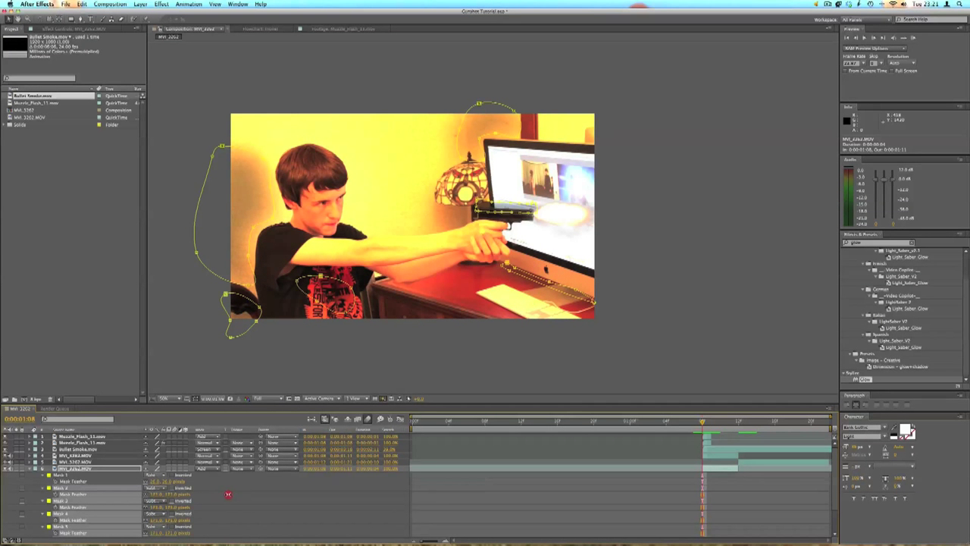
click(290, 353)
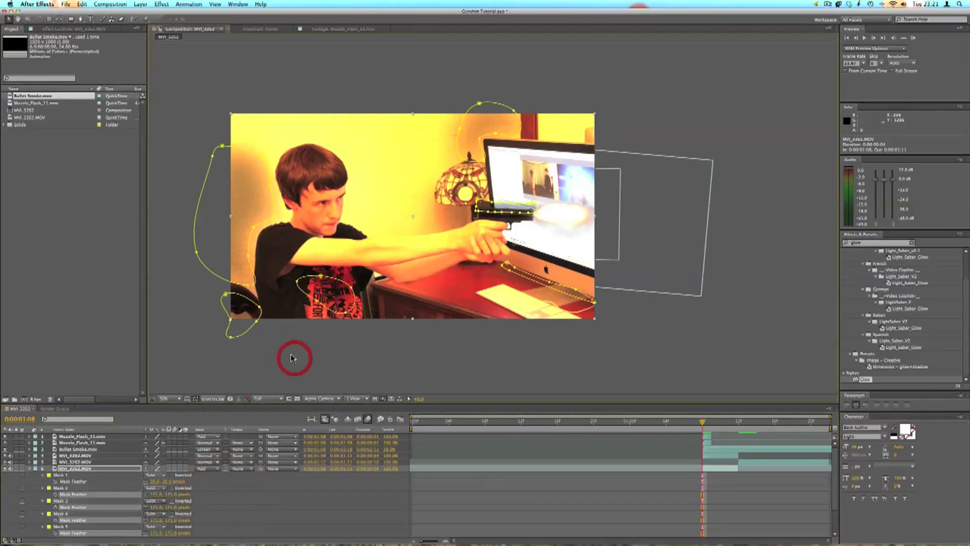
- Free-transform the left mask to enlarge it over the chair edge and shift it up and right
double_click(225, 145)
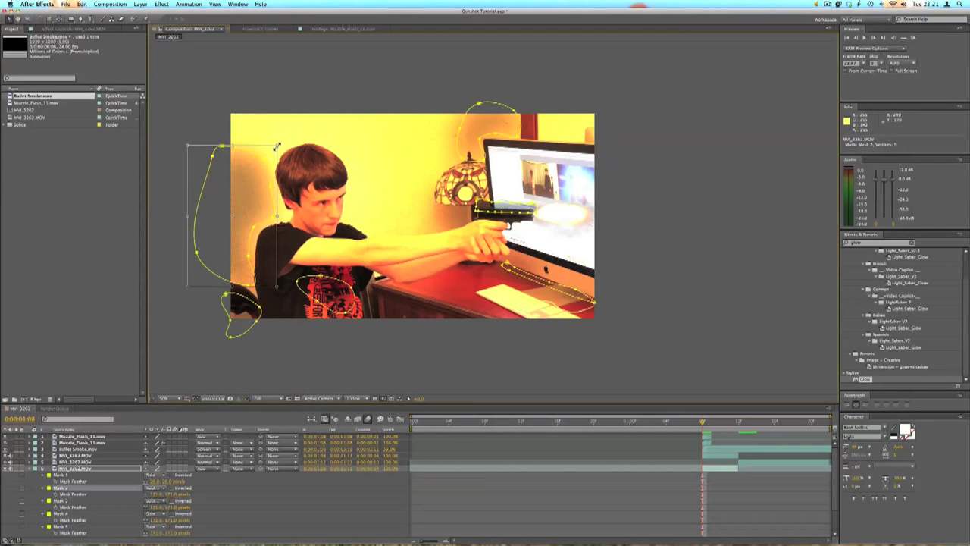
drag(297, 129, 275, 133)
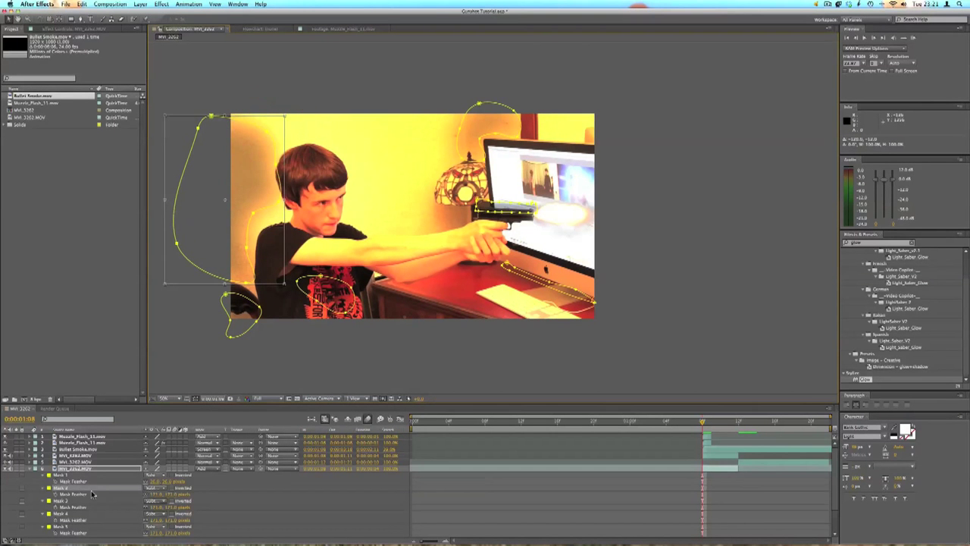
click(195, 494)
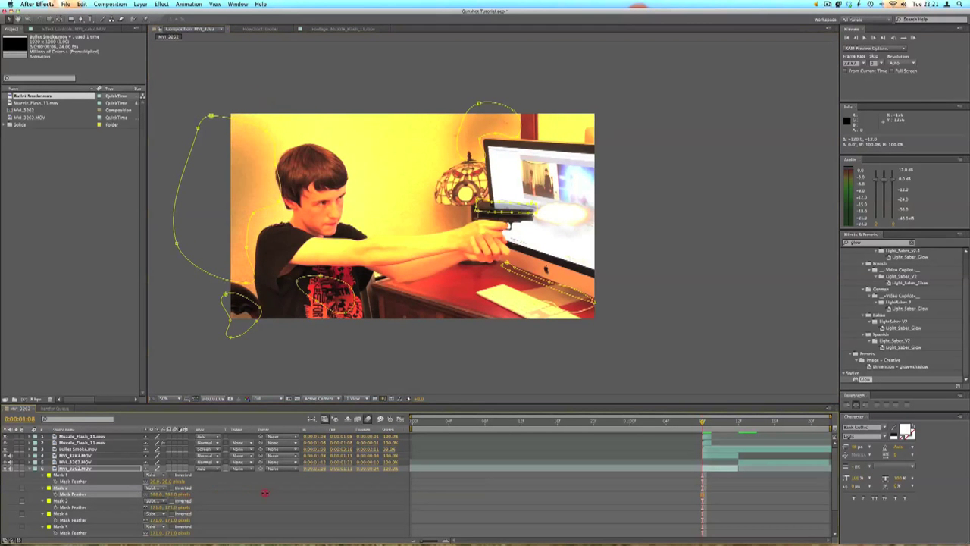
click(244, 488)
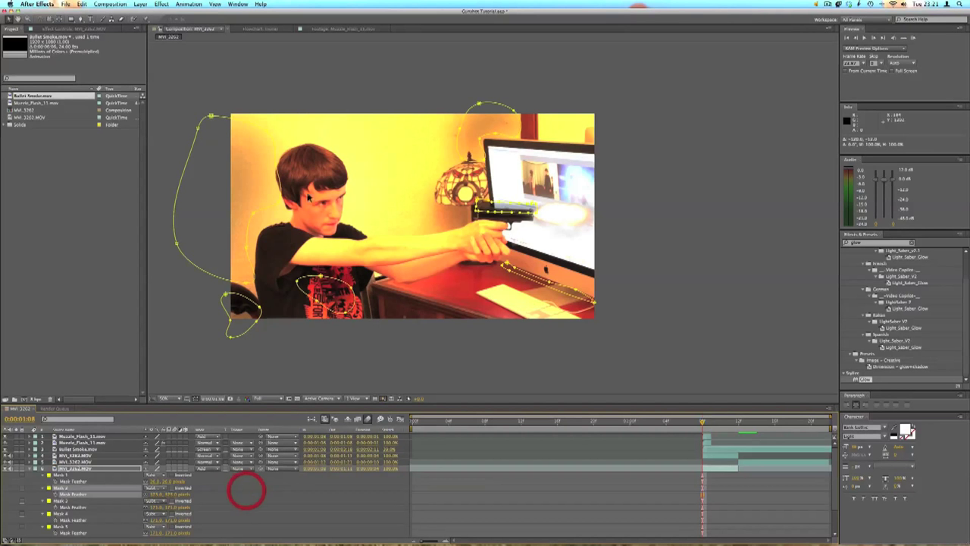
double_click(276, 165)
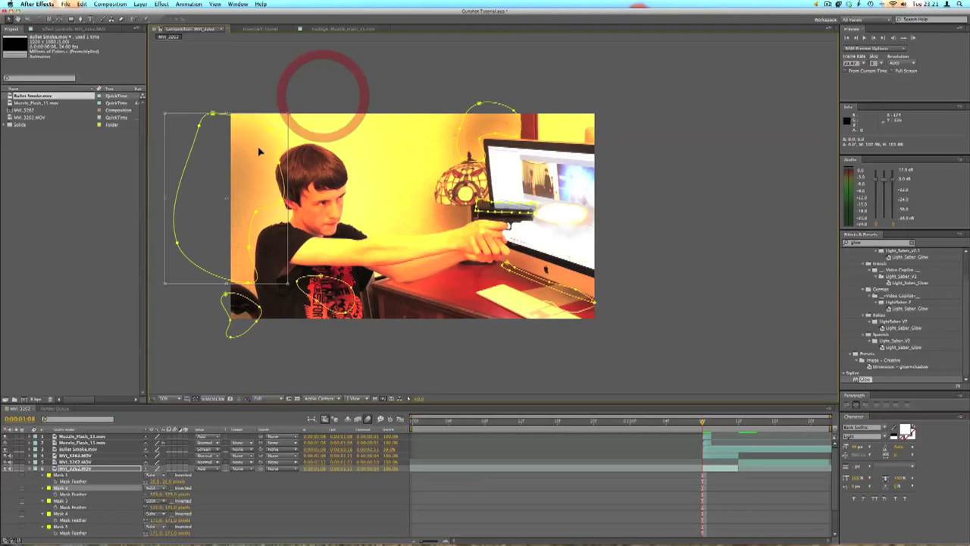
drag(260, 152, 268, 144)
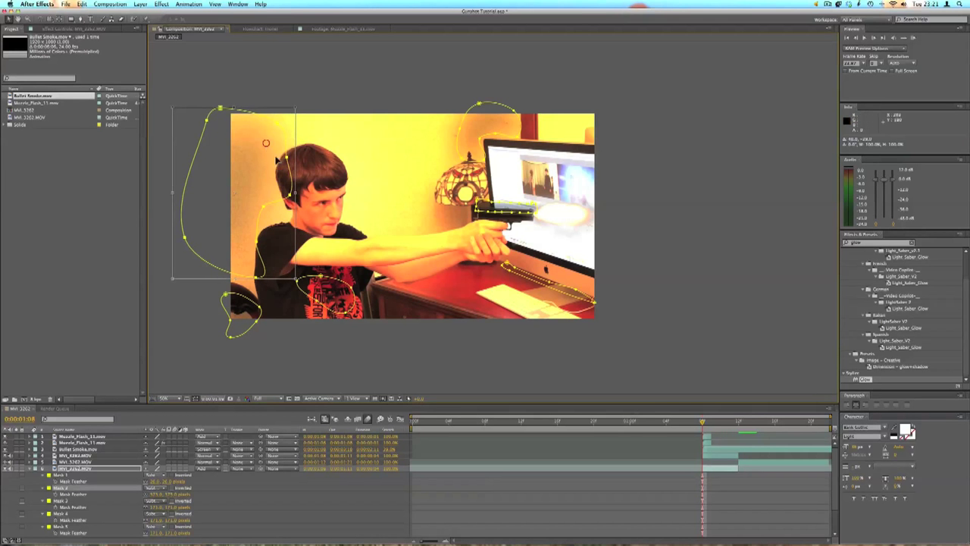
click(518, 360)
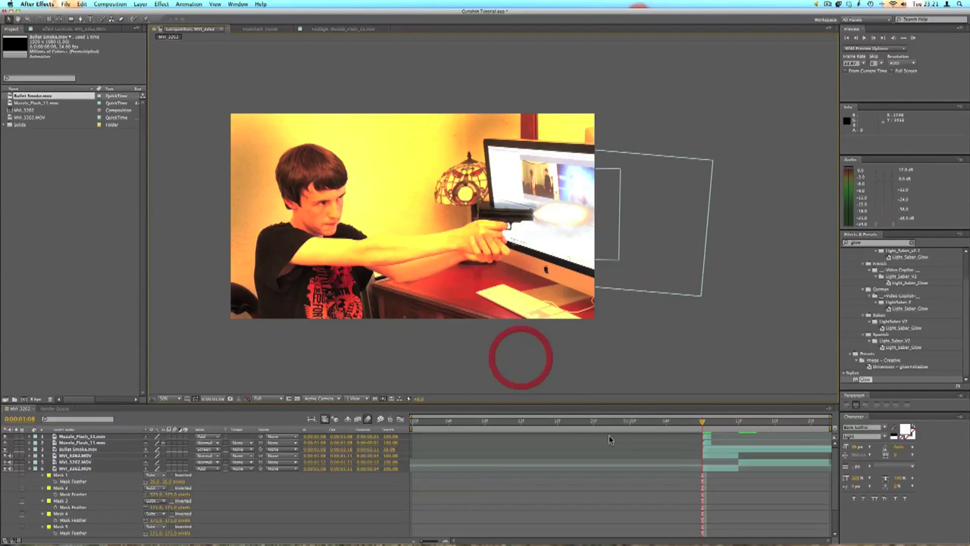
click(691, 424)
- Step back and forth through the muzzle flash frames and select the MVI_3262 layer
key(Page_Down)
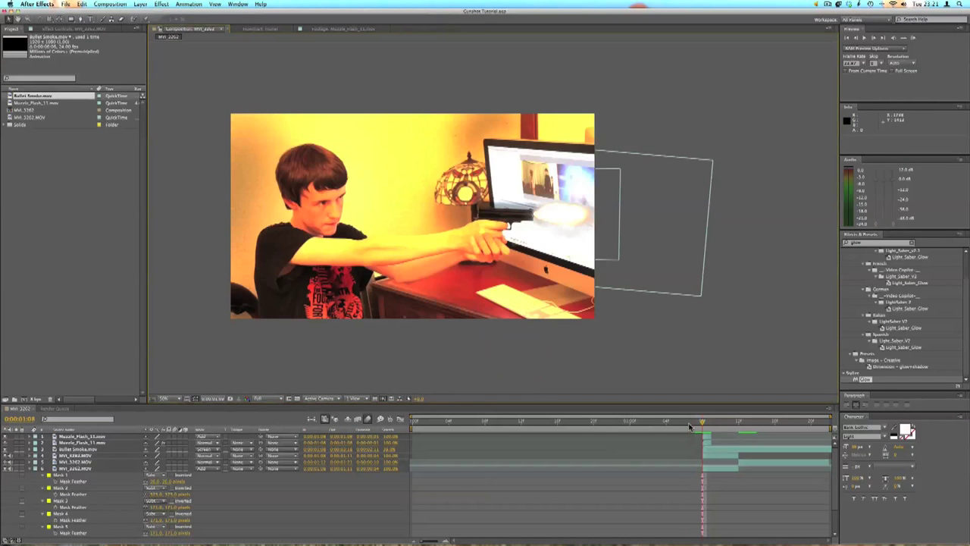
key(Page_Up)
key(Page_Down)
key(Page_Down)
key(Page_Down)
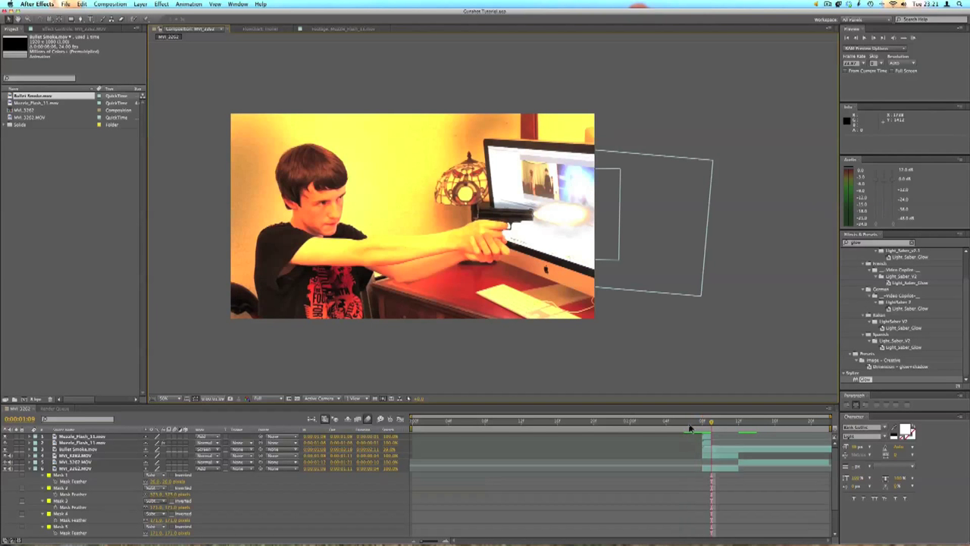
key(Page_Up)
key(Page_Up)
scroll(543, 484, down, 3)
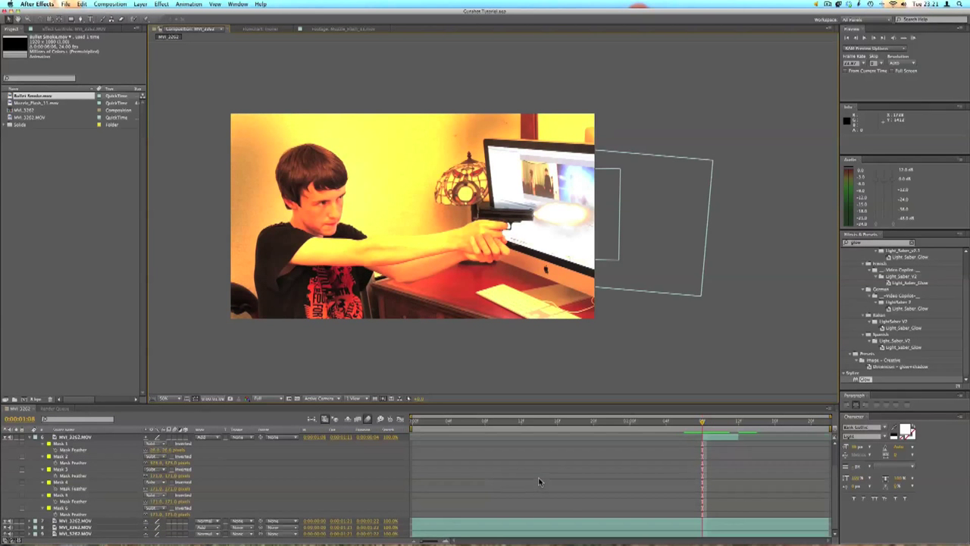
click(79, 527)
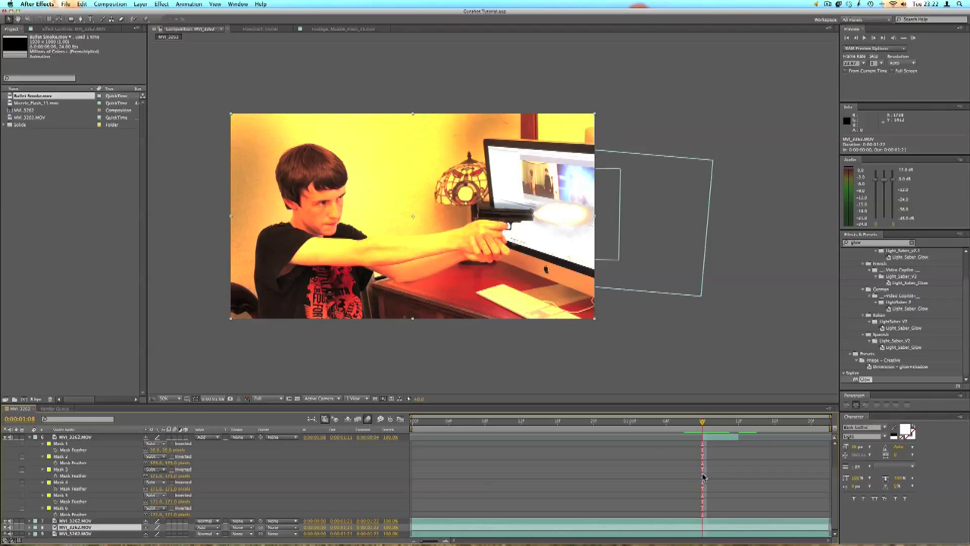
key(Page_Up)
key(Page_Down)
key(Page_Down)
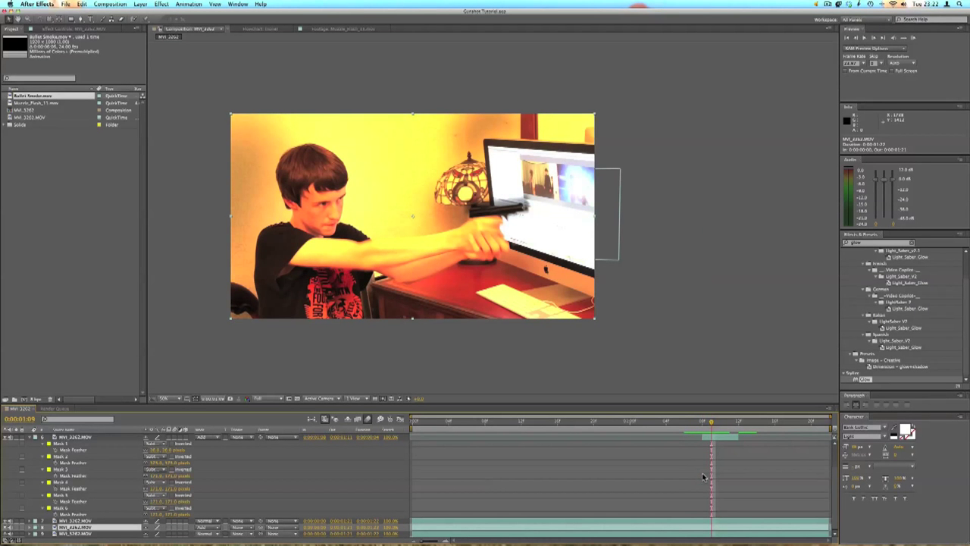
- Hide the muzzle flash and yellow-tinted layers, play back the shot, and save
click(32, 439)
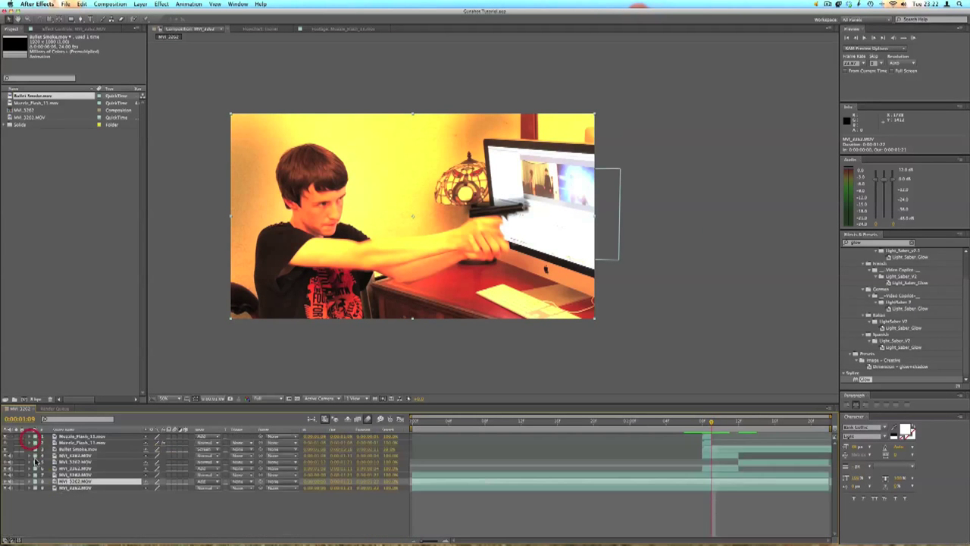
click(6, 438)
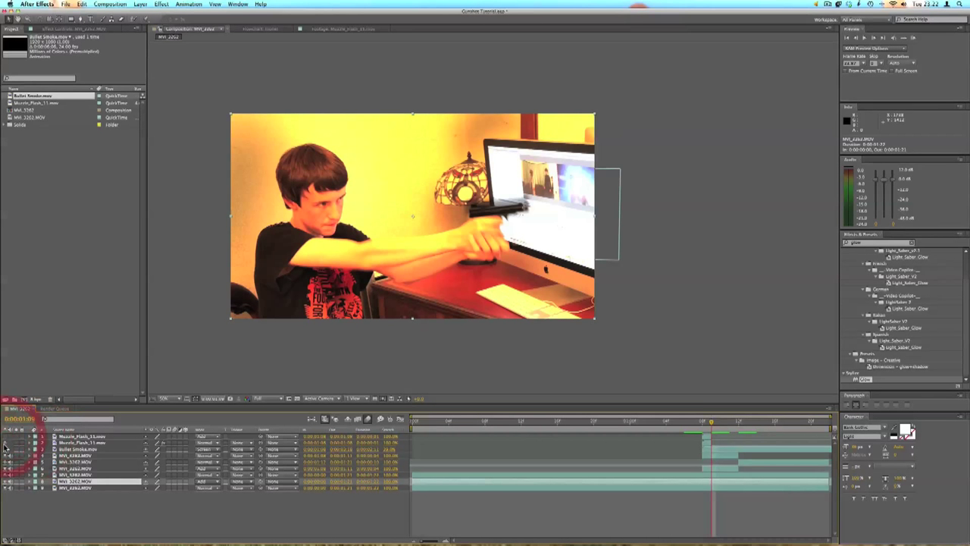
click(6, 449)
click(7, 462)
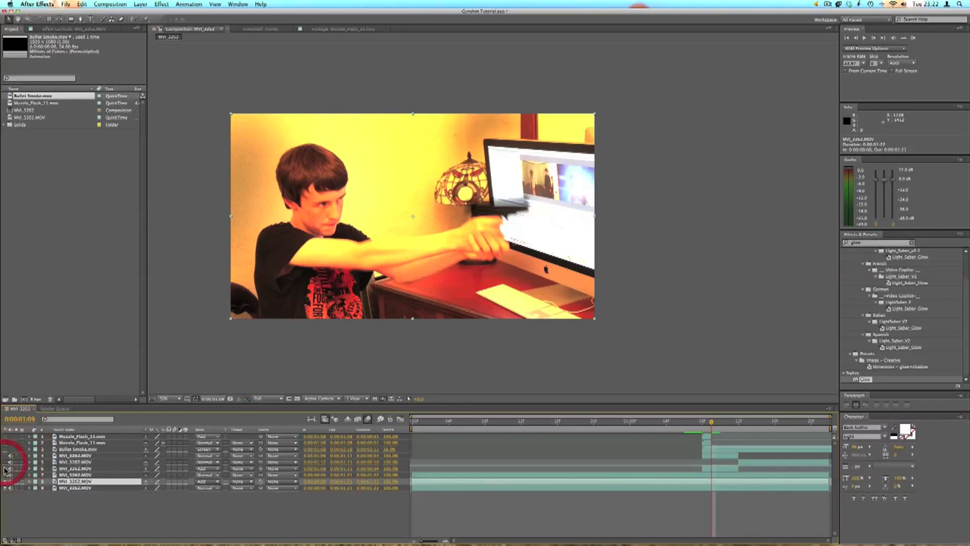
click(6, 468)
key(Page_Up)
key(Page_Up)
key(space)
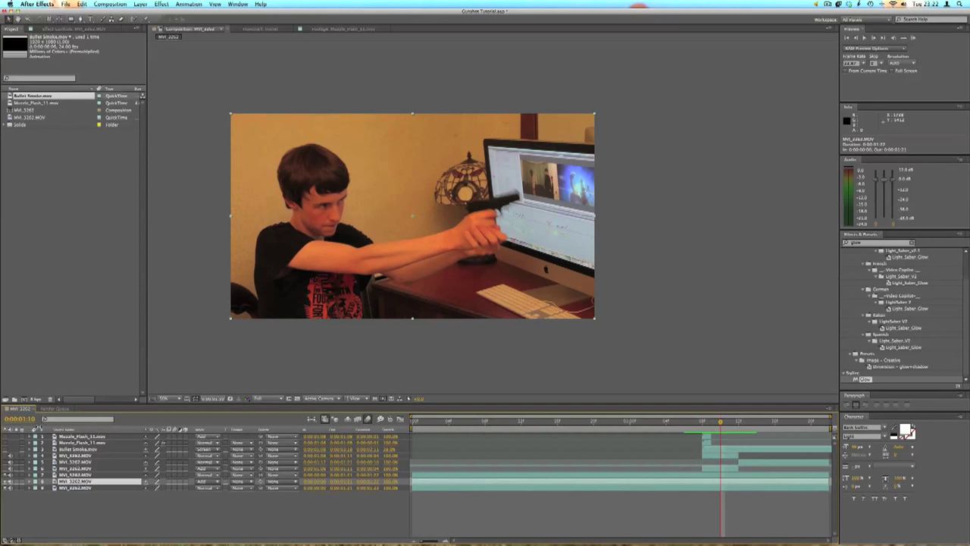
key(super+s)
- Toggle the boy layer off and on to compare, then re-enable the extra footage layer
click(6, 476)
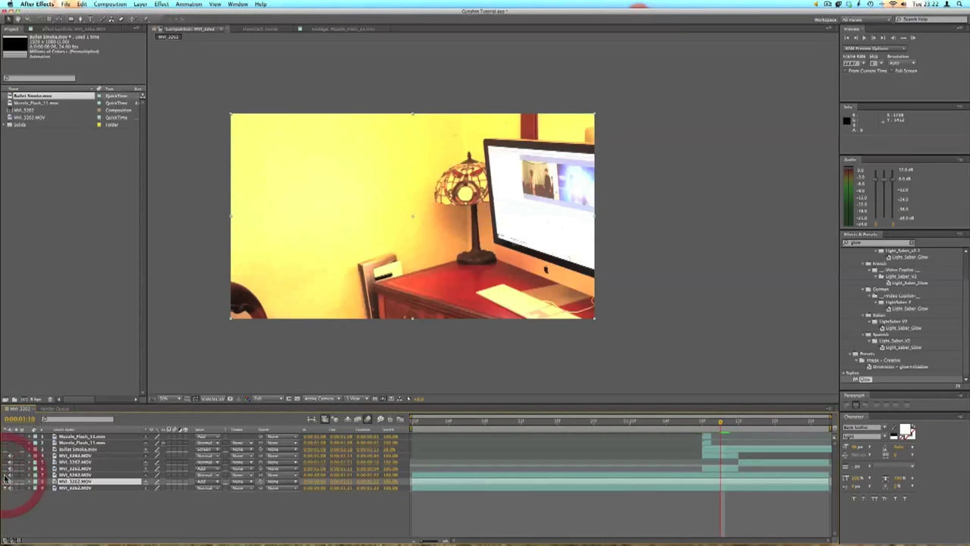
click(6, 475)
click(6, 475)
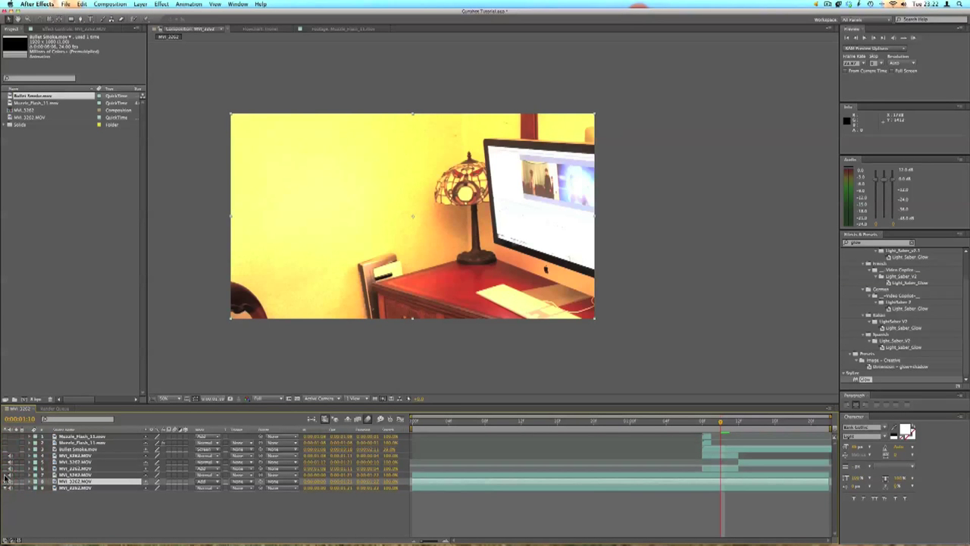
click(6, 475)
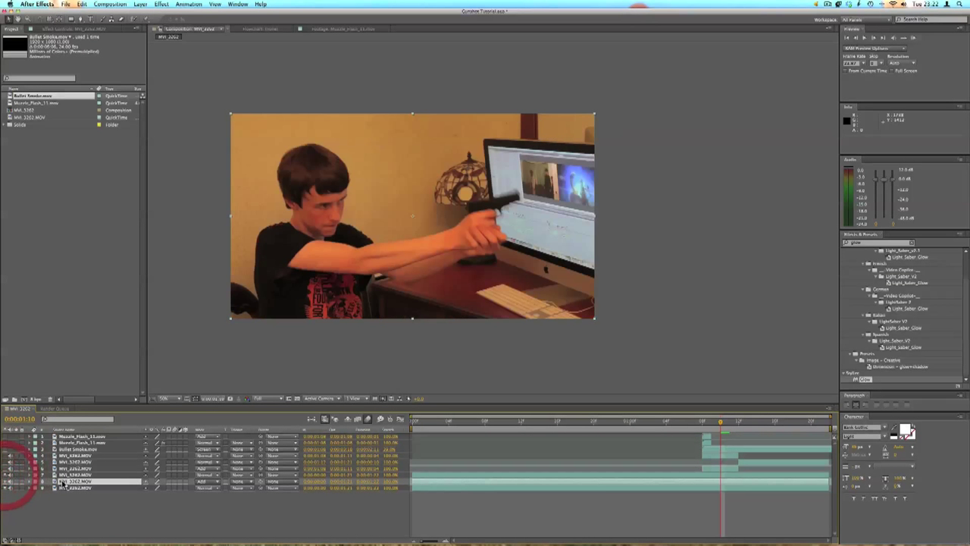
click(6, 469)
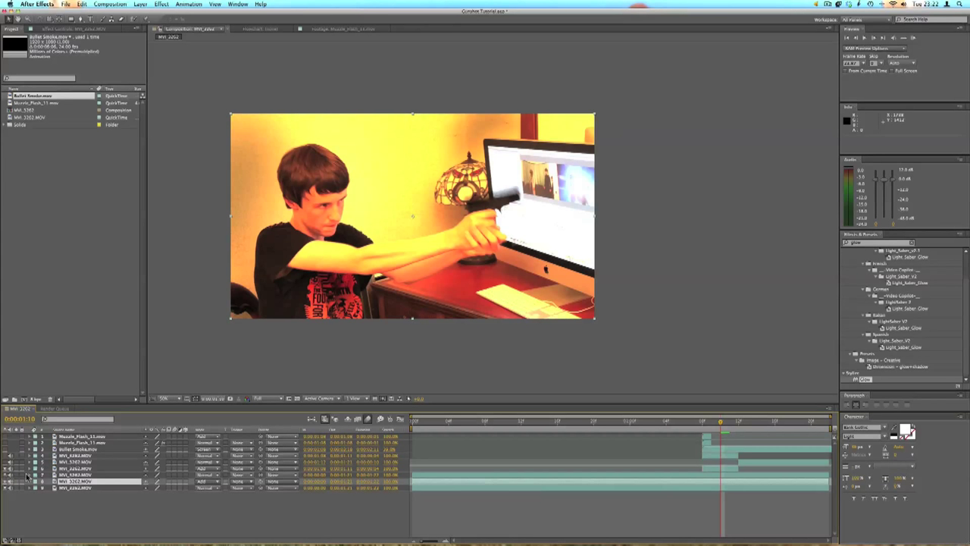
- Delete the footage layer above, undo the deletion, and deselect all layers
click(72, 476)
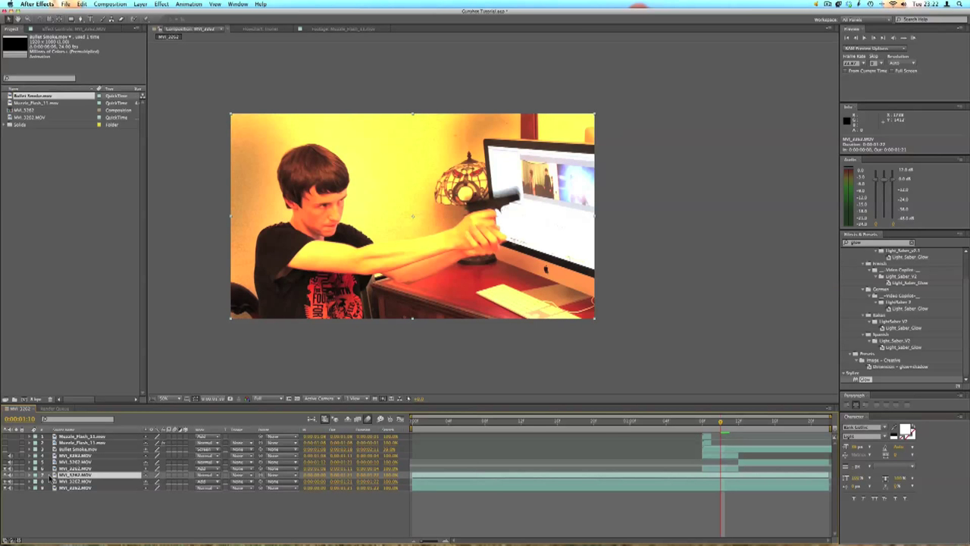
key(Delete)
key(super+z)
click(527, 497)
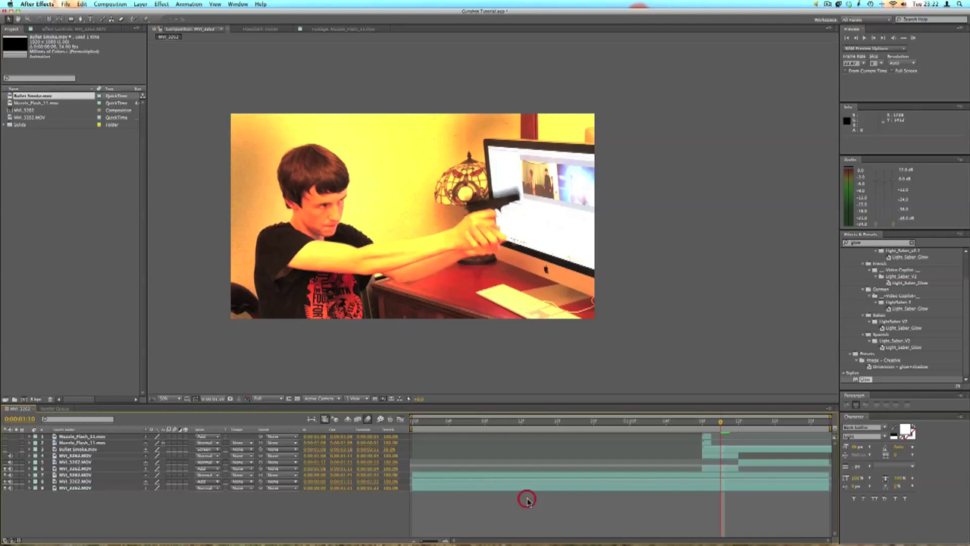
- Check frames 0:00:01:04 to 0:00:01:10, return to 0:00:01:08, and select the masked footage layer
key(Page_Up)
key(Page_Up)
key(Page_Up)
key(Page_Down)
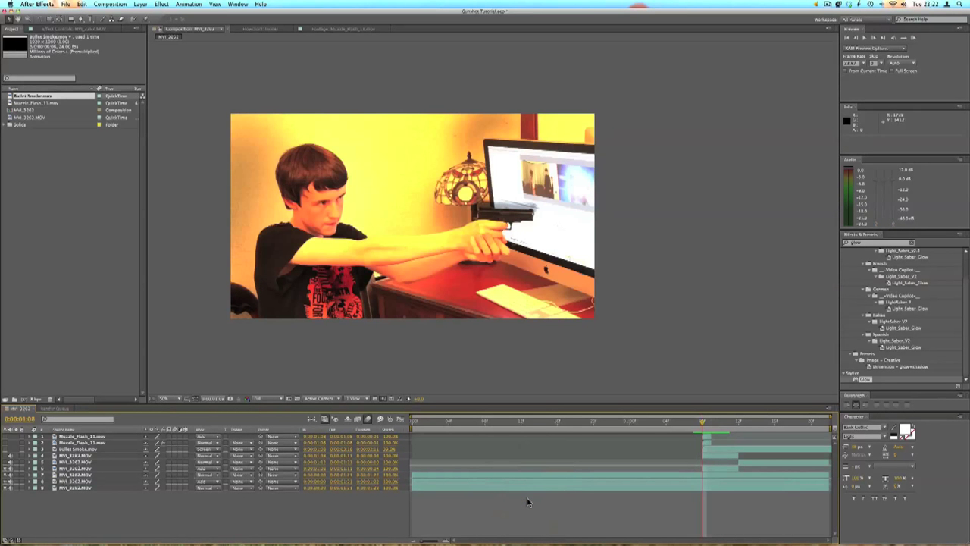
key(Page_Up)
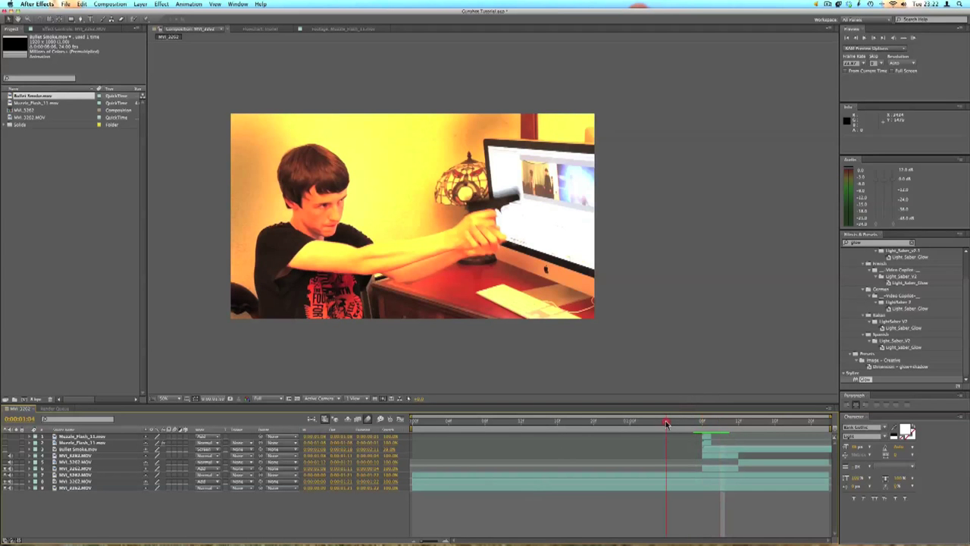
click(667, 422)
drag(667, 423, 703, 424)
click(703, 423)
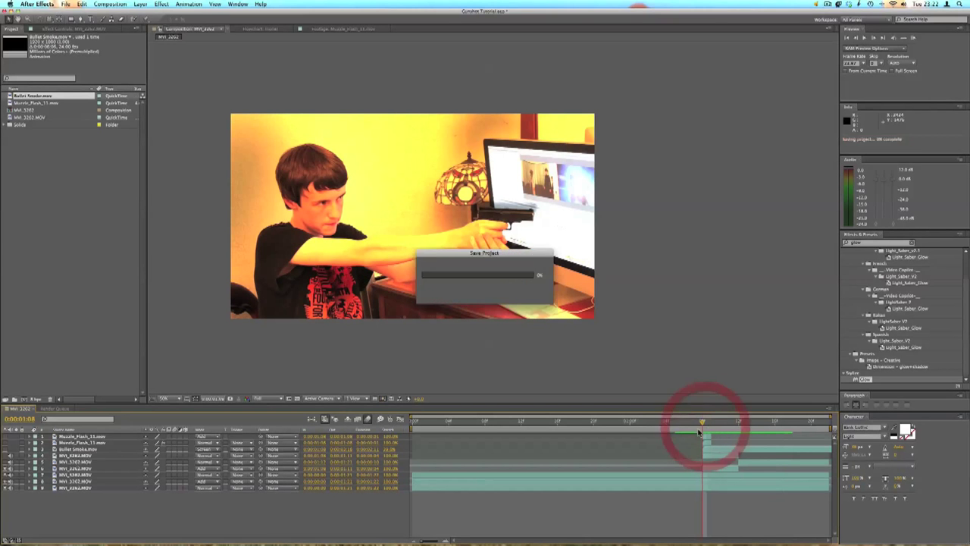
click(76, 475)
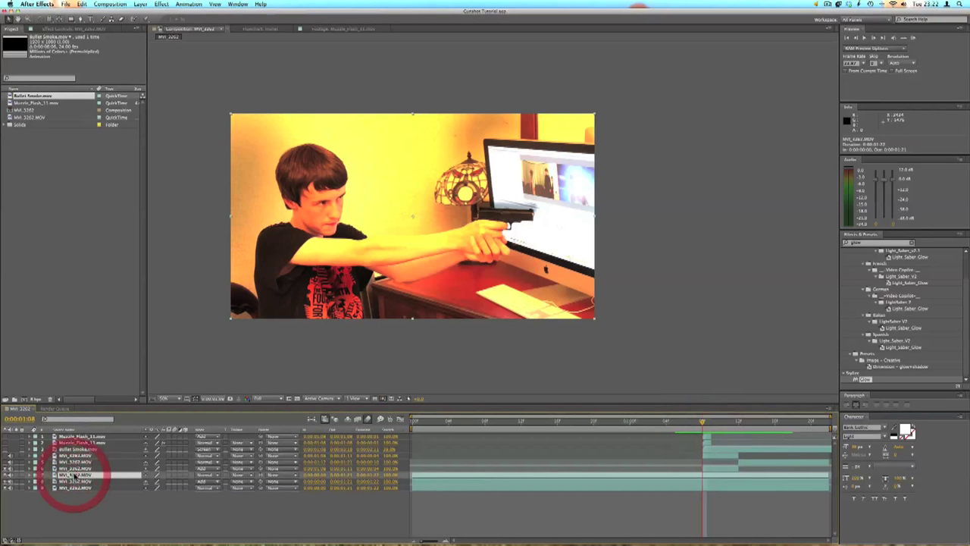
click(77, 468)
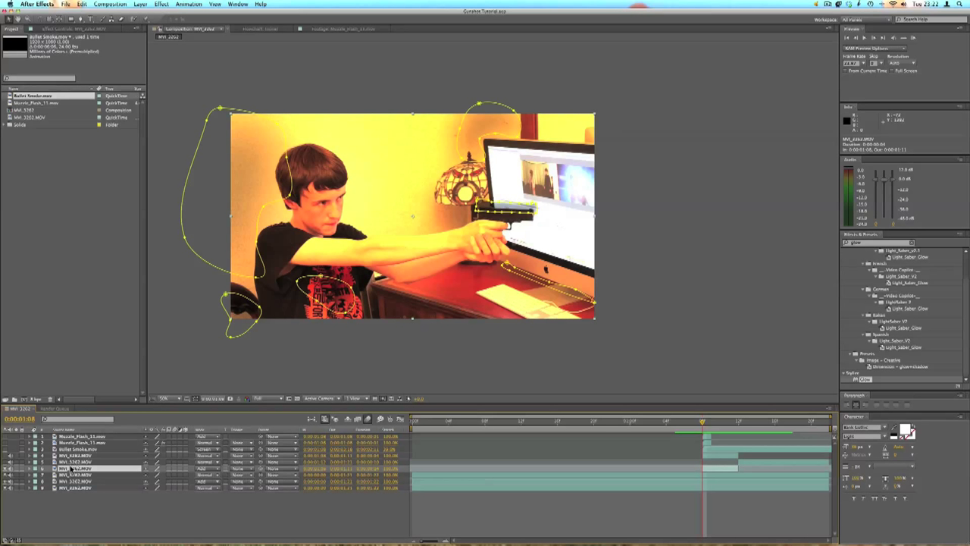
- Keyframe the masked layer's Opacity and lower it to fade the yellow tint
key(m)
click(50, 476)
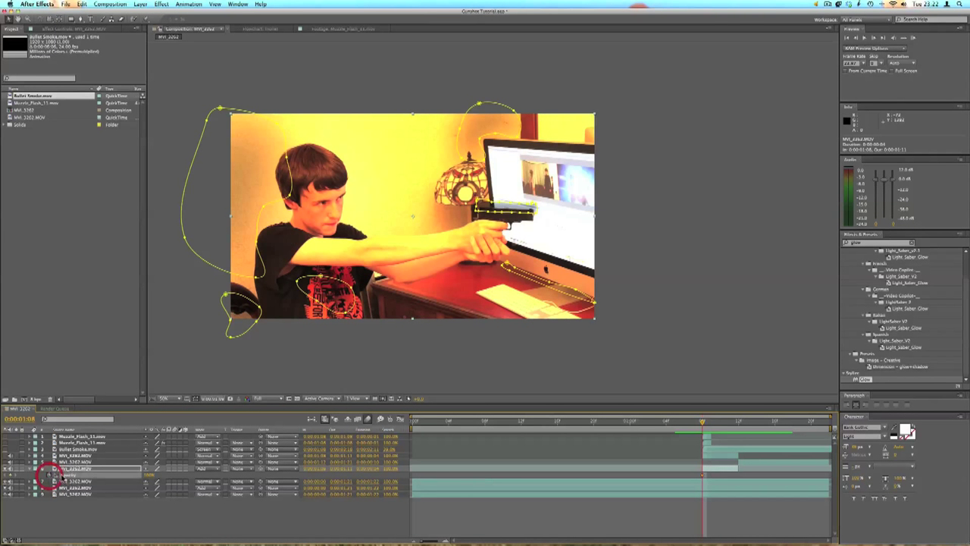
drag(147, 482, 128, 479)
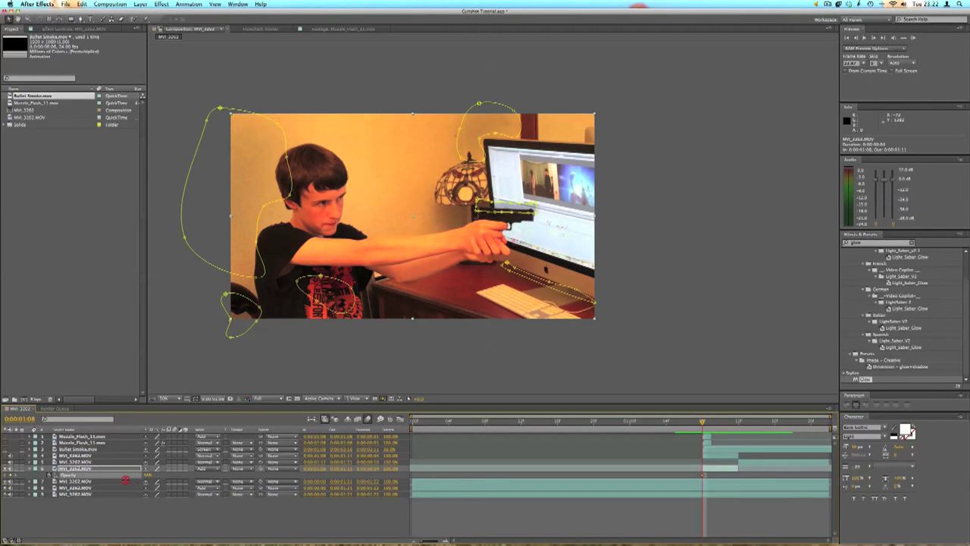
key(Page_Up)
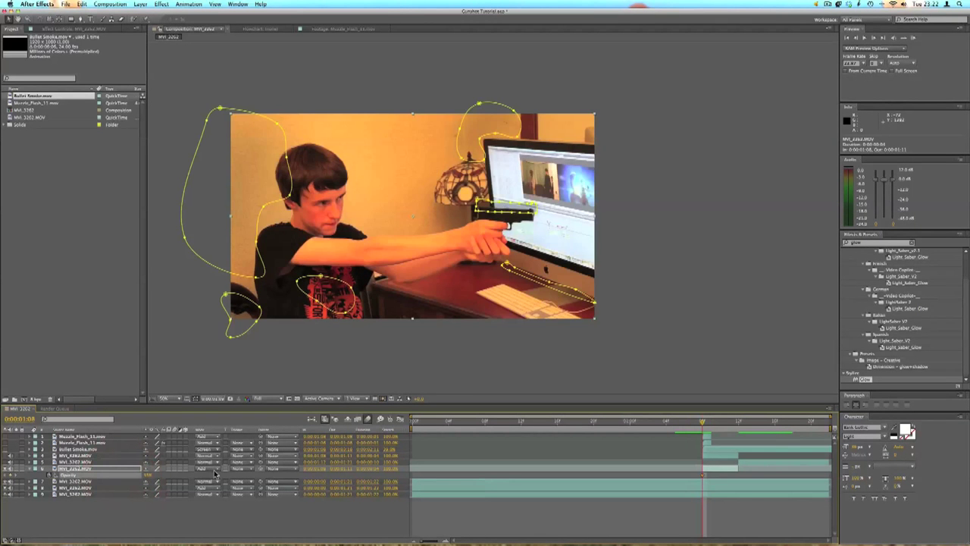
key(Page_Down)
key(Page_Down)
key(Page_Down)
key(Page_Down)
key(Page_Down)
key(Page_Down)
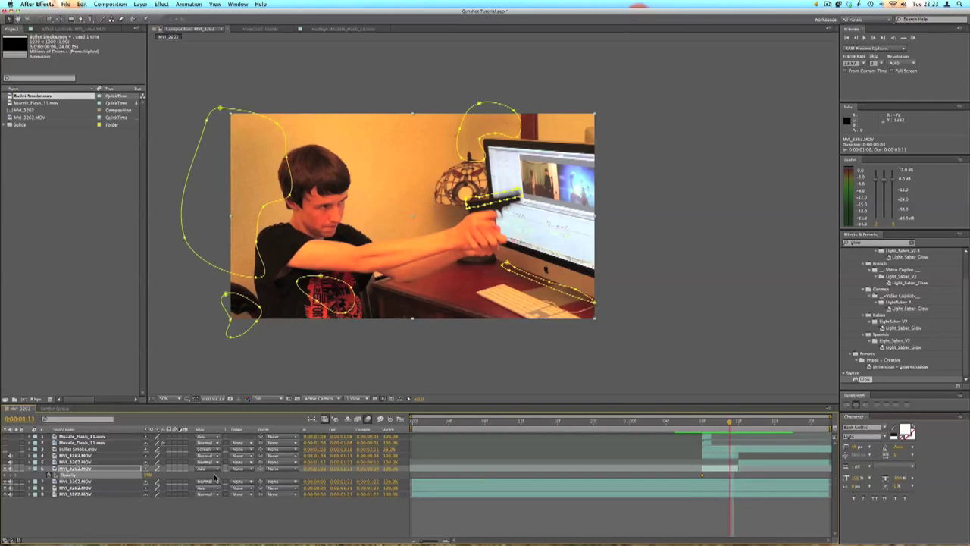
- Deselect all layers, save the project, and return to 0:00:01:08 with the muzzle flash layer on
click(83, 472)
click(163, 507)
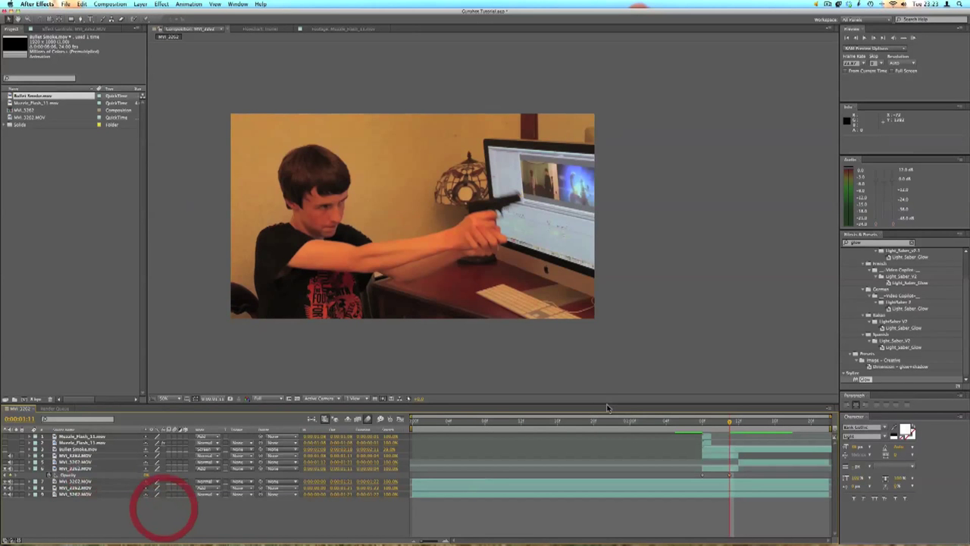
click(630, 422)
key(ctrl+s)
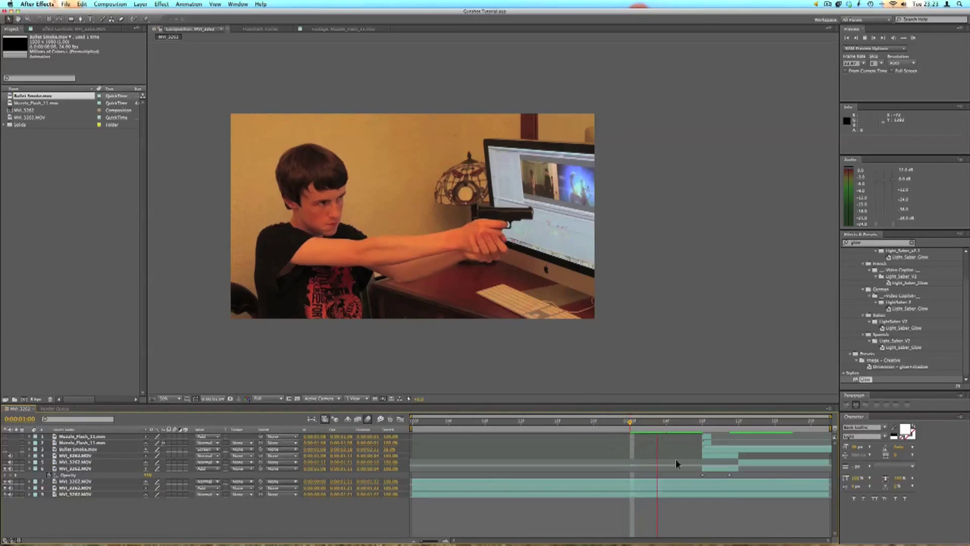
click(659, 425)
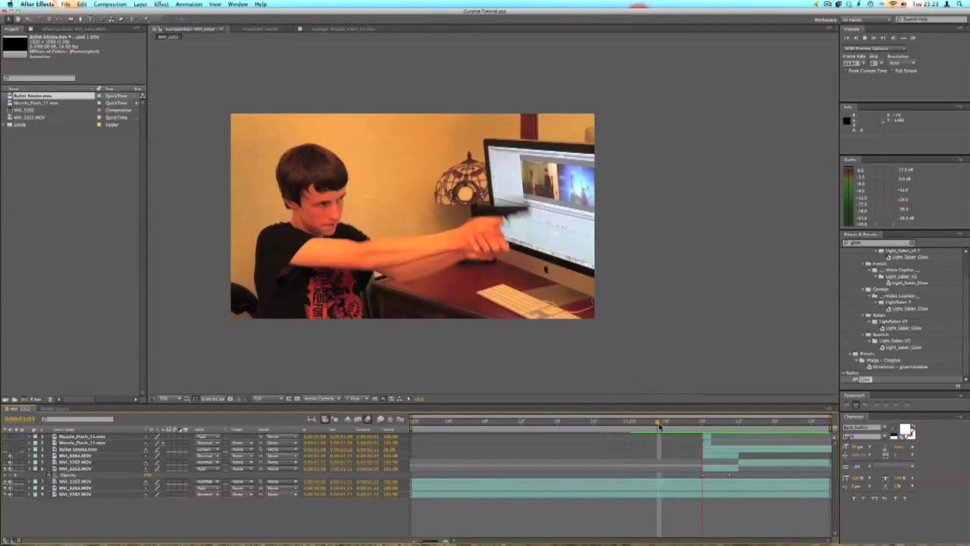
drag(658, 426, 702, 423)
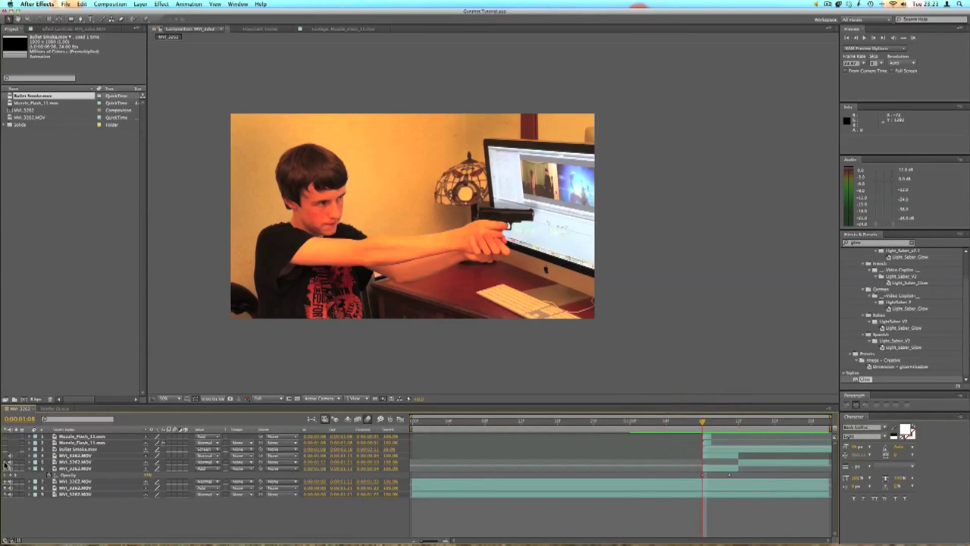
click(8, 459)
- Show the muzzle flash layer, scrub from 0:00:01:01 to 0:00:01:10, and select MVI_3262.MOV
click(7, 443)
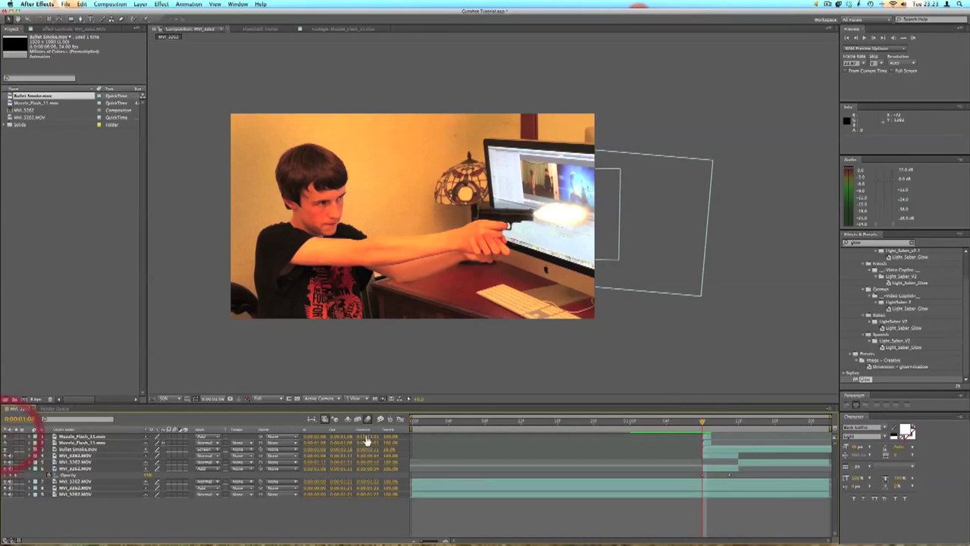
click(649, 426)
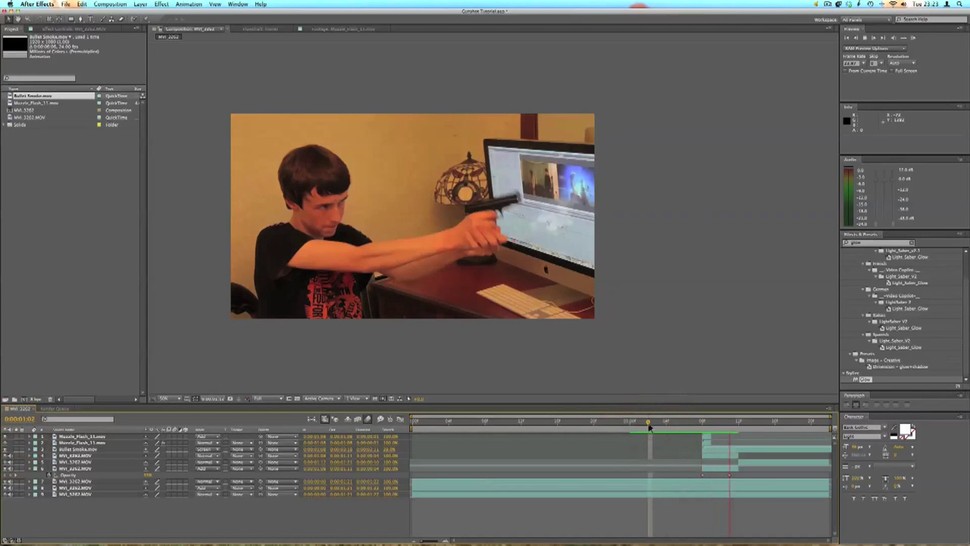
click(641, 426)
click(640, 427)
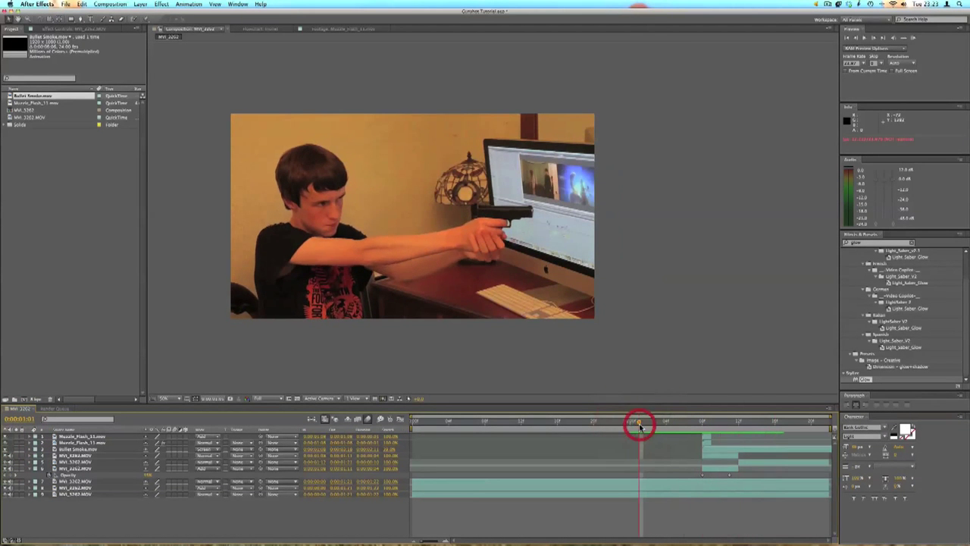
drag(640, 428, 721, 428)
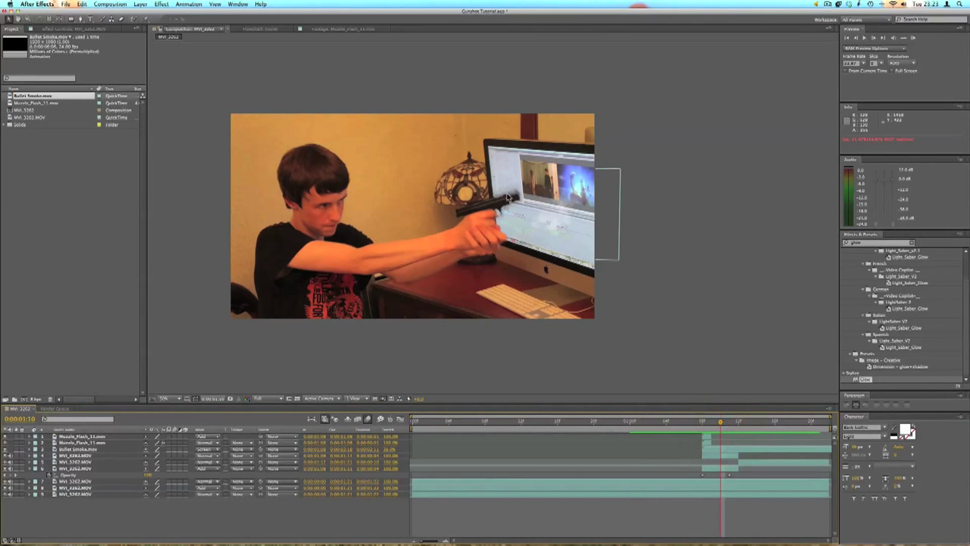
click(86, 482)
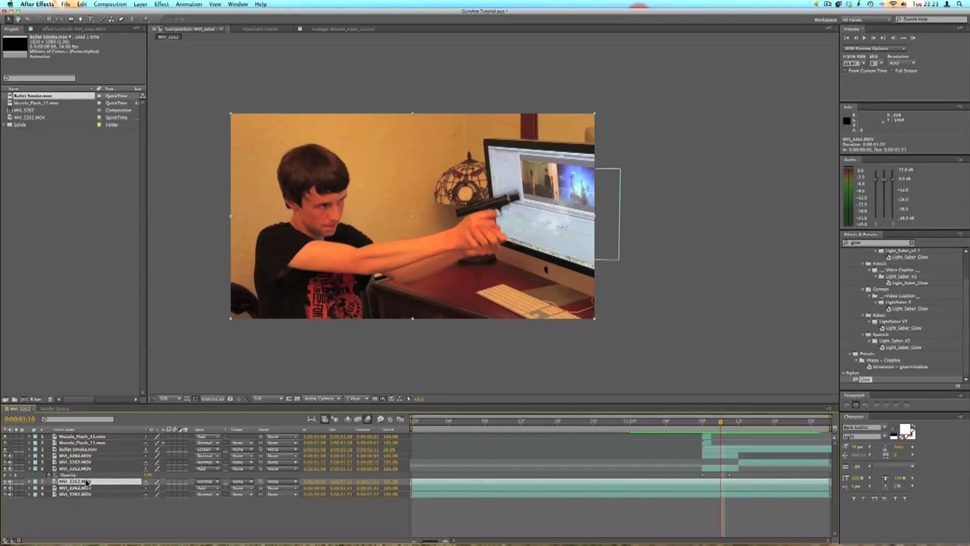
- Open the masked MVI_4262.MOV layer's mask groups and pick the gun mask
click(80, 469)
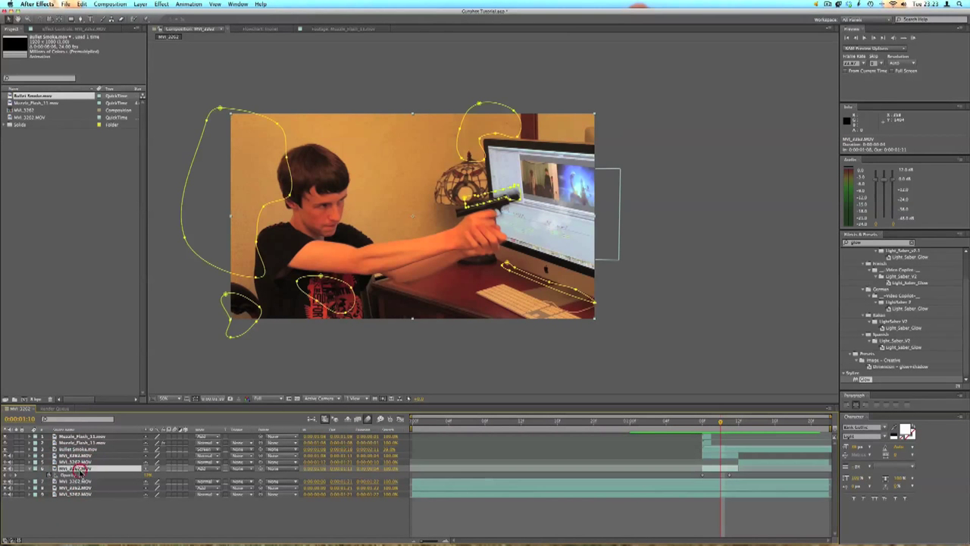
click(27, 469)
click(35, 476)
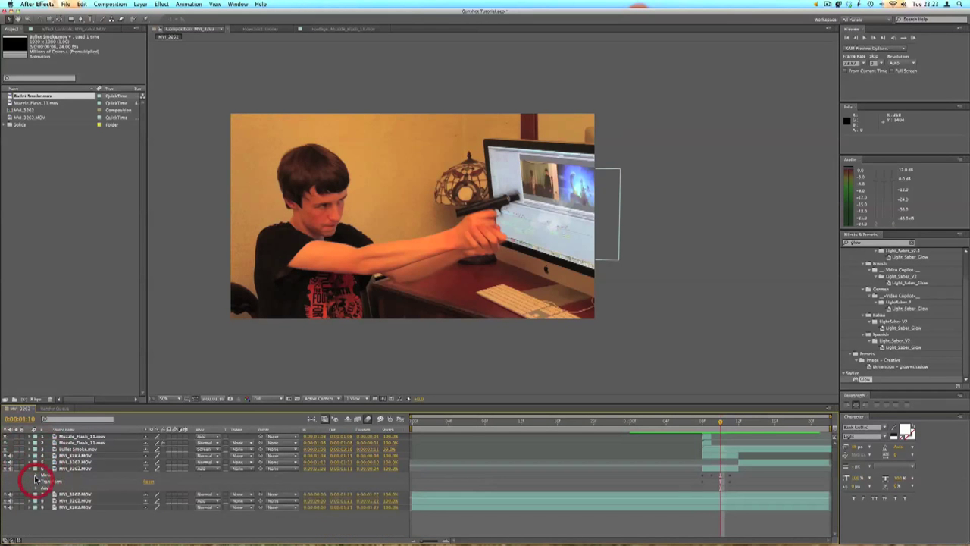
click(57, 482)
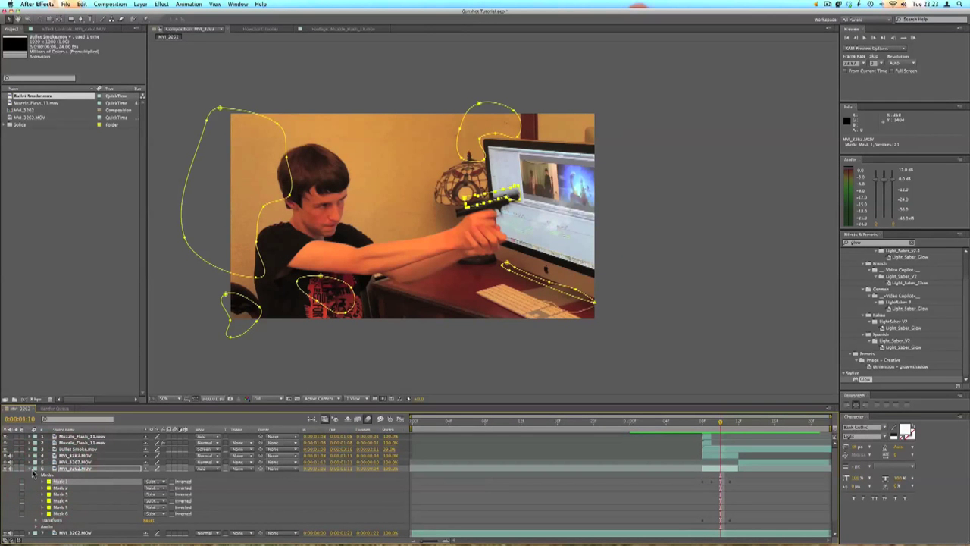
click(29, 469)
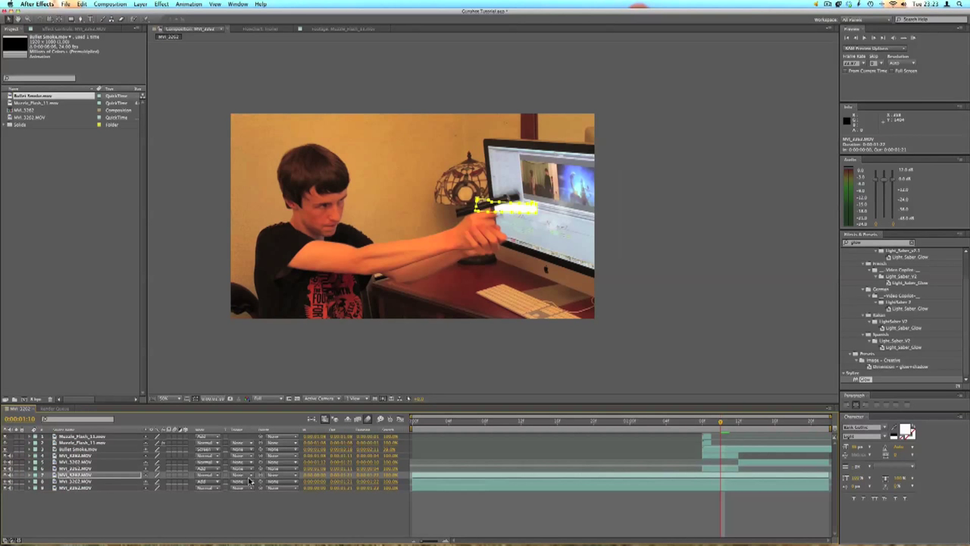
- Paste the gun mask onto the MVI_3262 layer, adjust it, and preview to 0:00:01:10
click(42, 476)
click(28, 474)
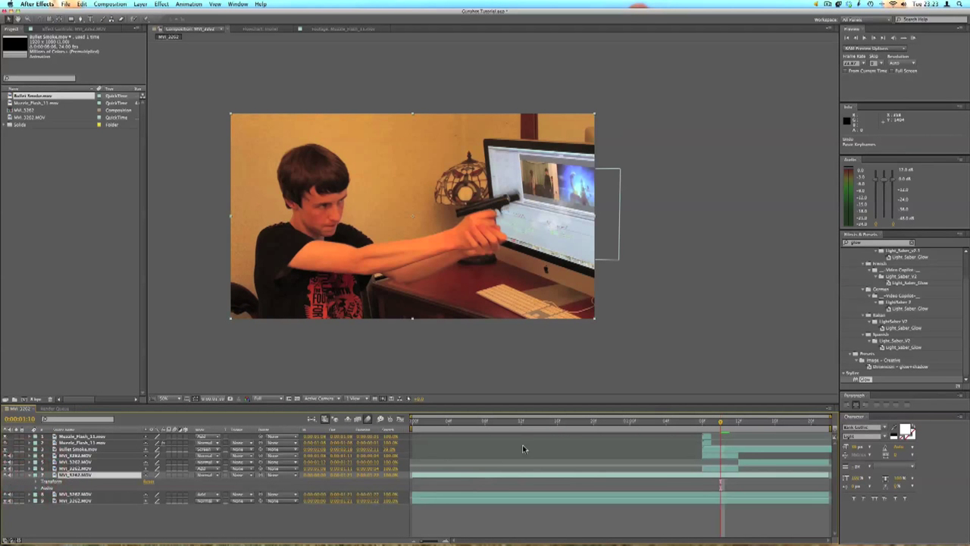
key(Page_Up)
key(Page_Up)
key(super+v)
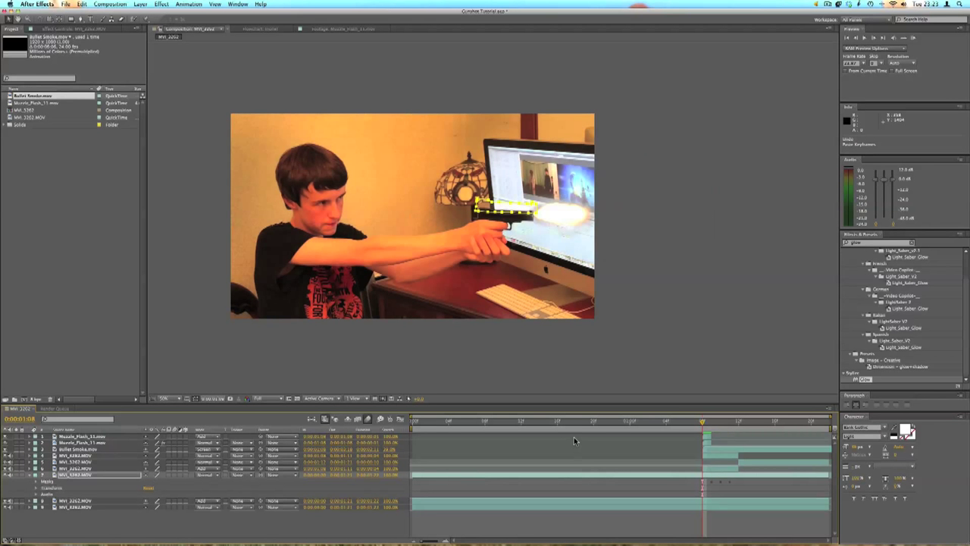
drag(657, 311, 673, 341)
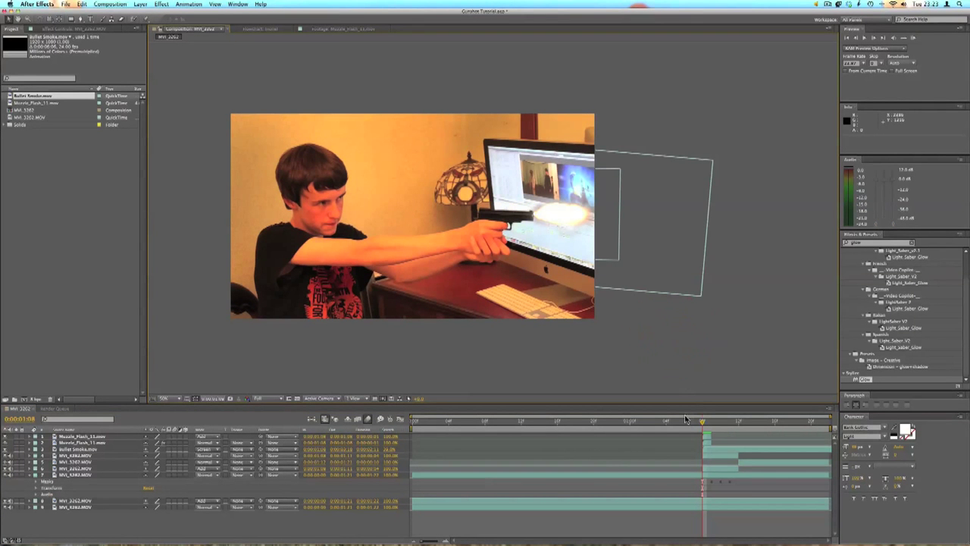
key(space)
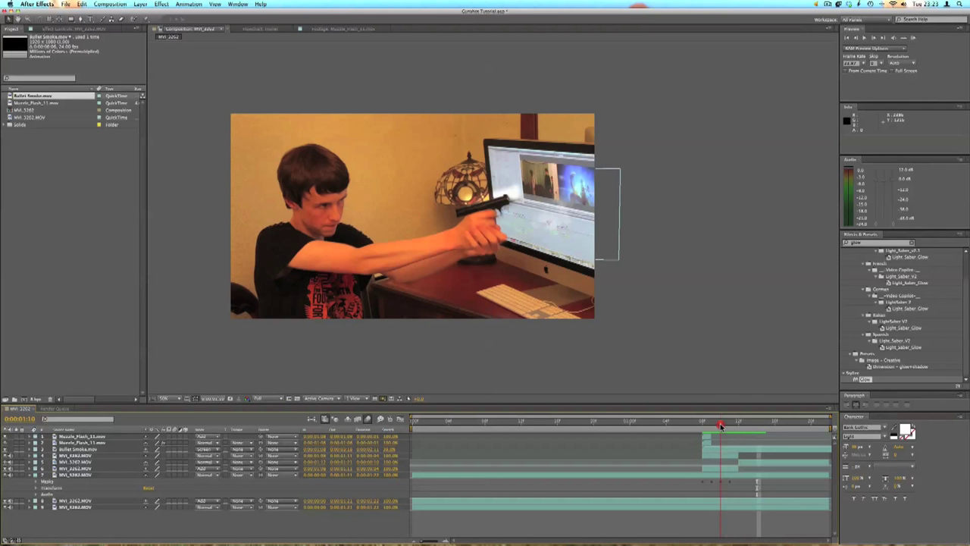
click(721, 422)
- Preview the shot, toggle the bottom layer off and on to compare, and save the project
click(81, 502)
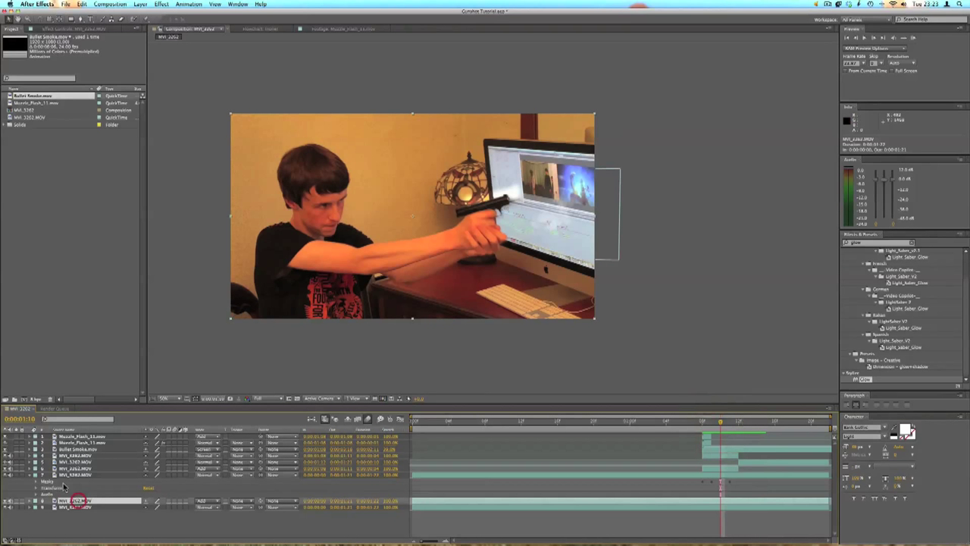
click(29, 474)
key(space)
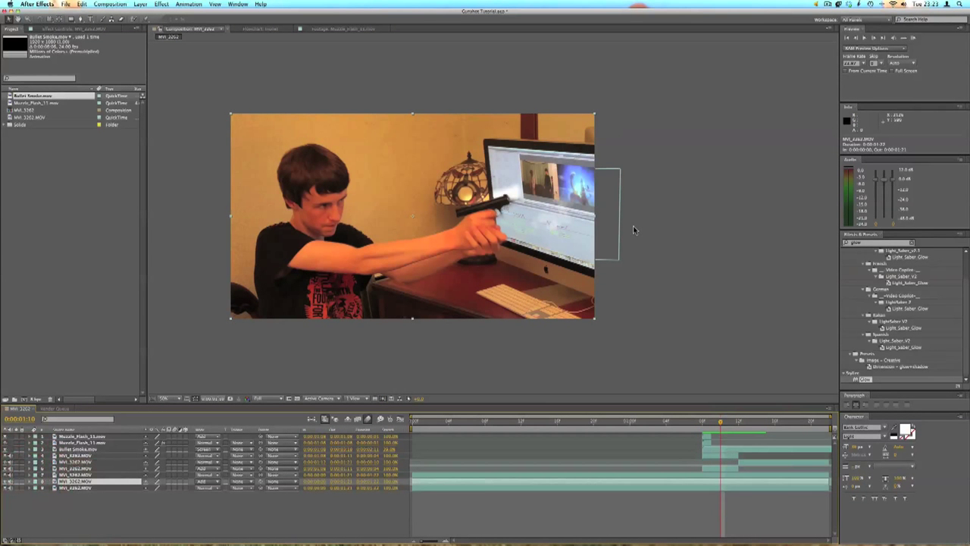
key(space)
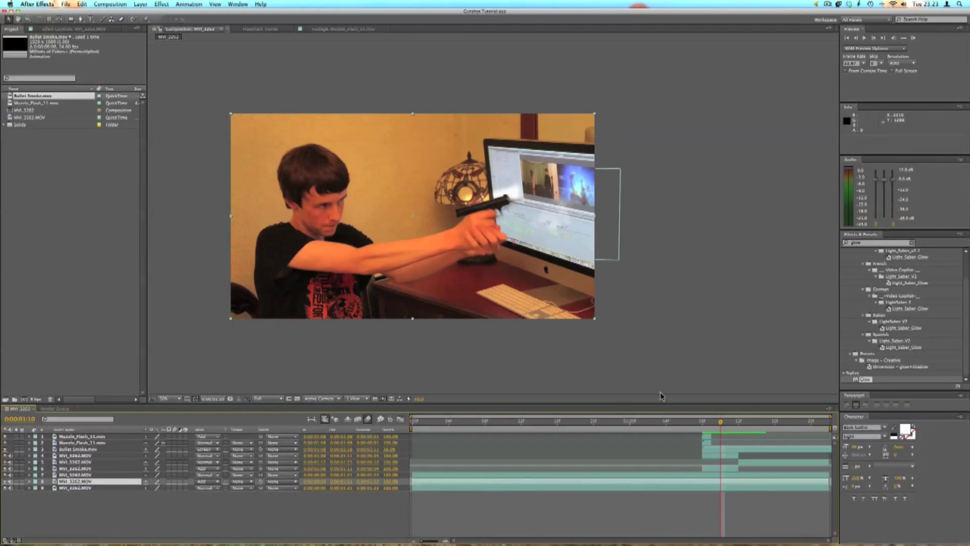
click(65, 479)
click(90, 486)
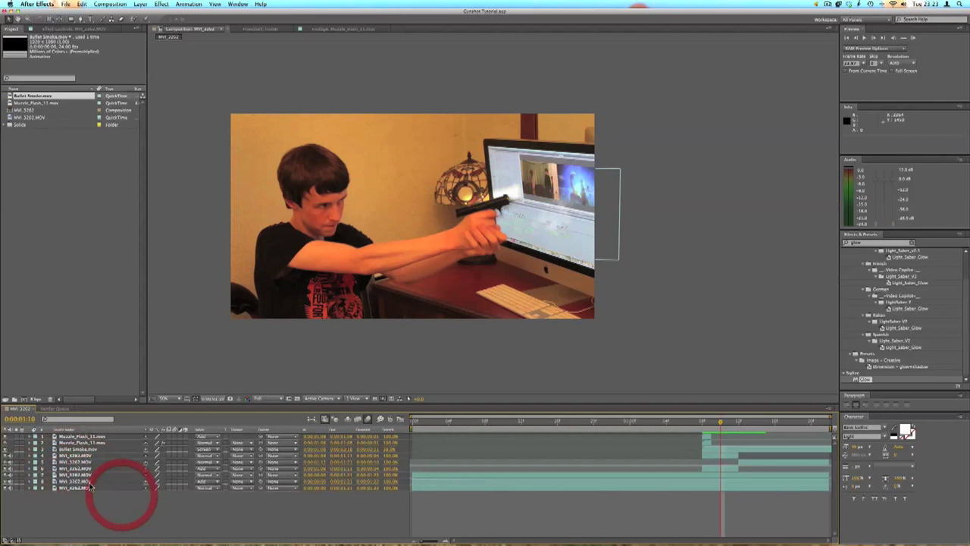
click(6, 487)
click(6, 488)
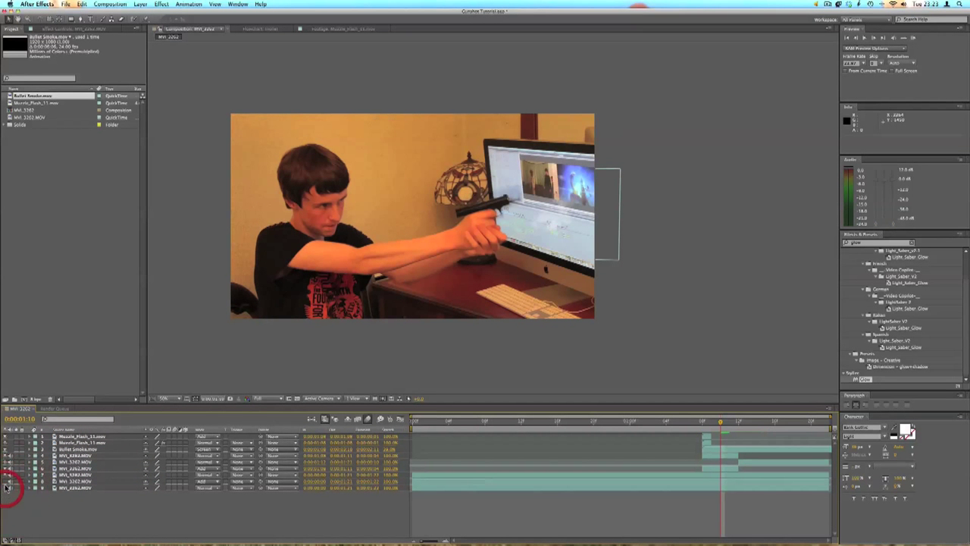
click(81, 481)
key(super+s)
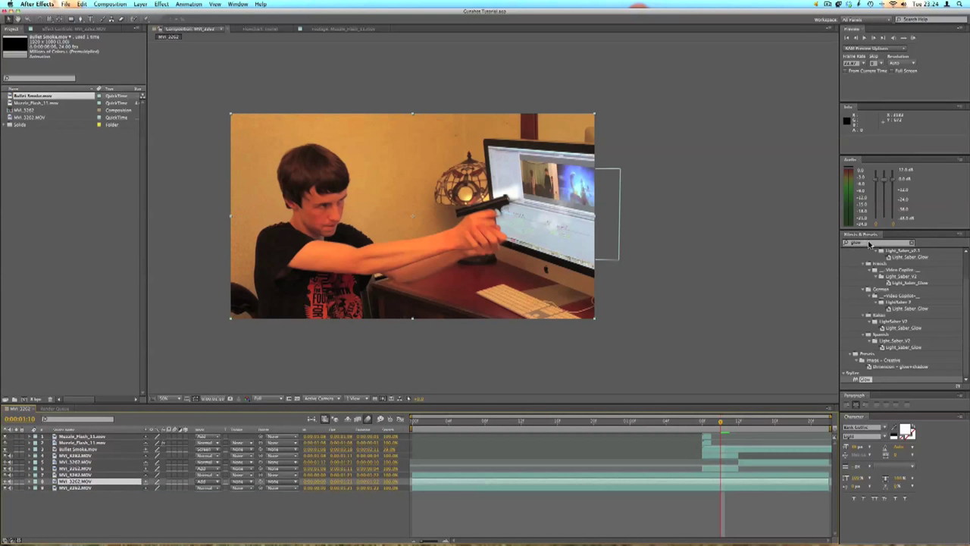
- Apply Brightness & Contrast to MVI_3262.MOV, lowering Brightness and raising Contrast
click(859, 244)
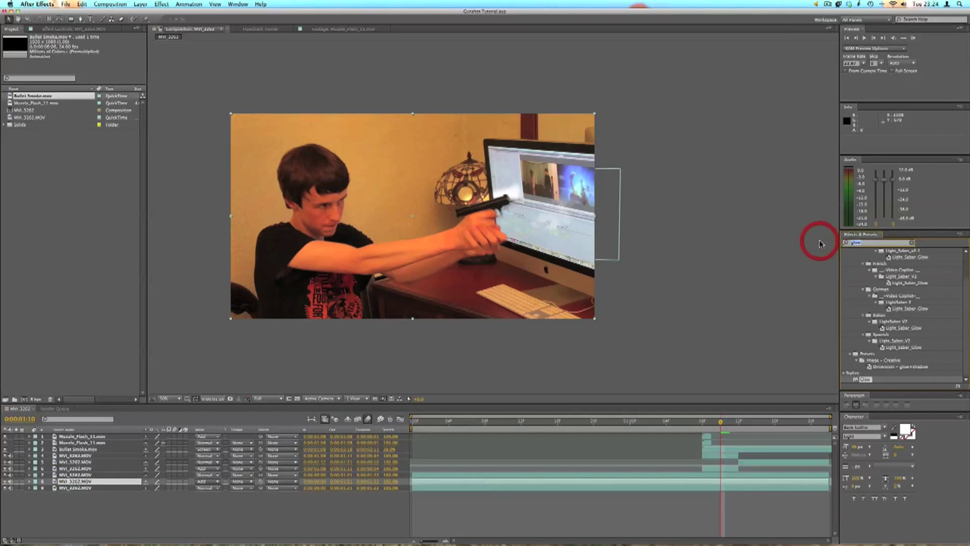
text(brightness)
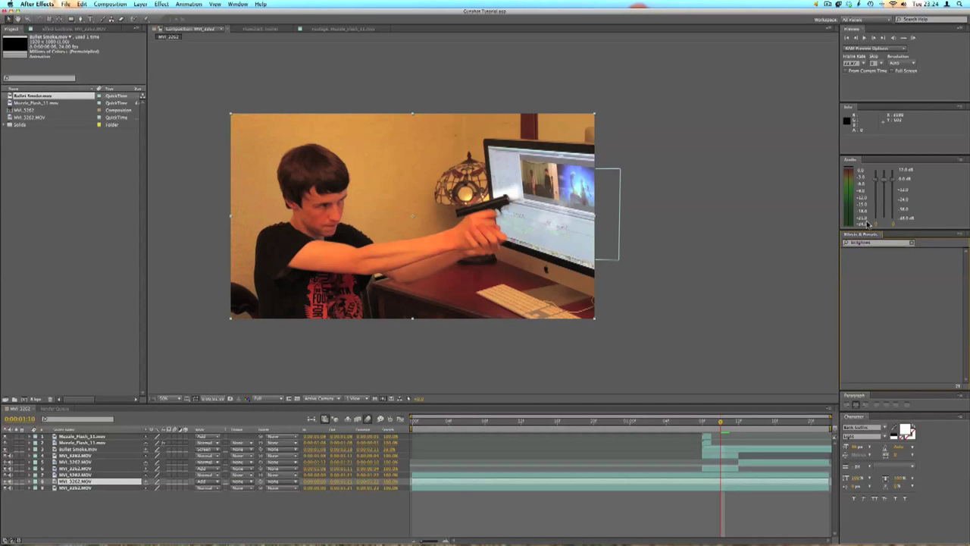
click(820, 243)
text(bri)
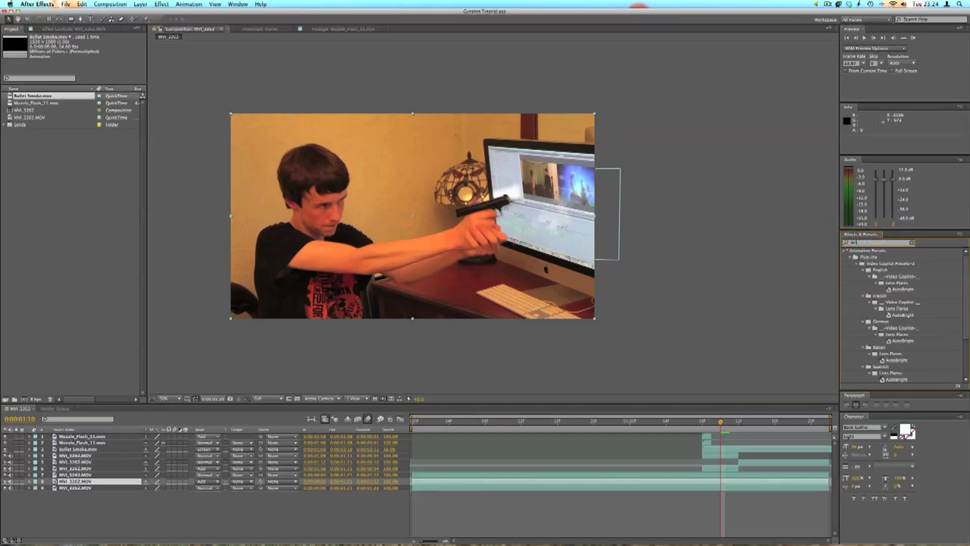
text(ghtness)
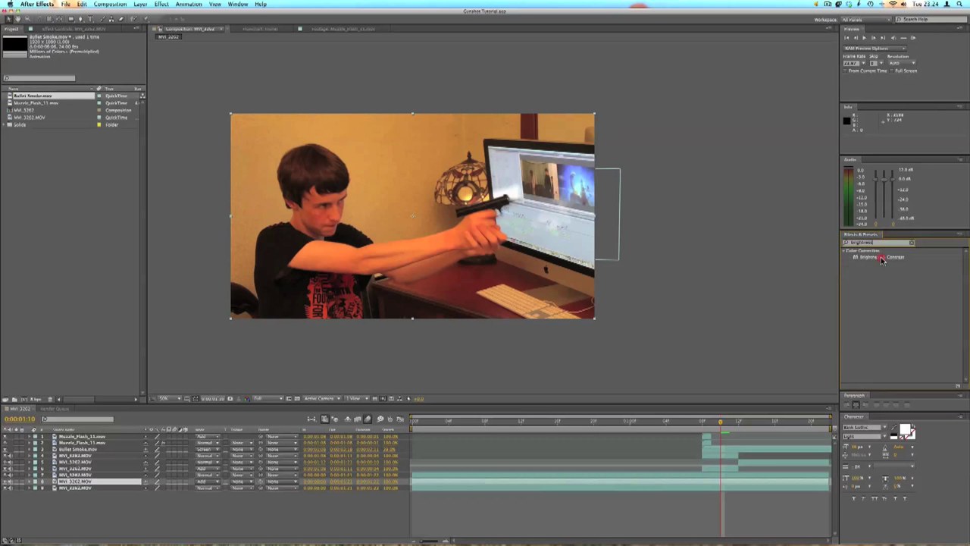
drag(882, 258, 710, 485)
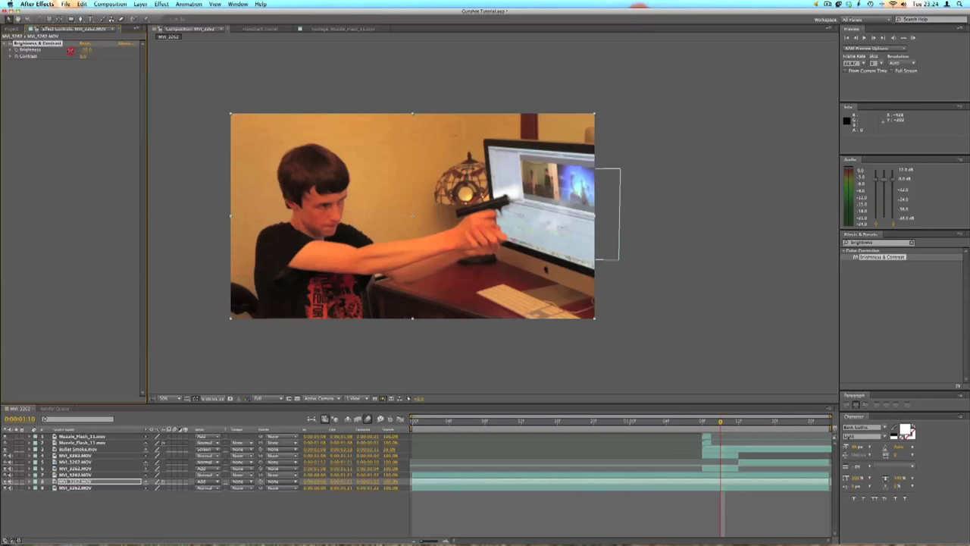
drag(71, 51, 60, 53)
drag(83, 59, 105, 58)
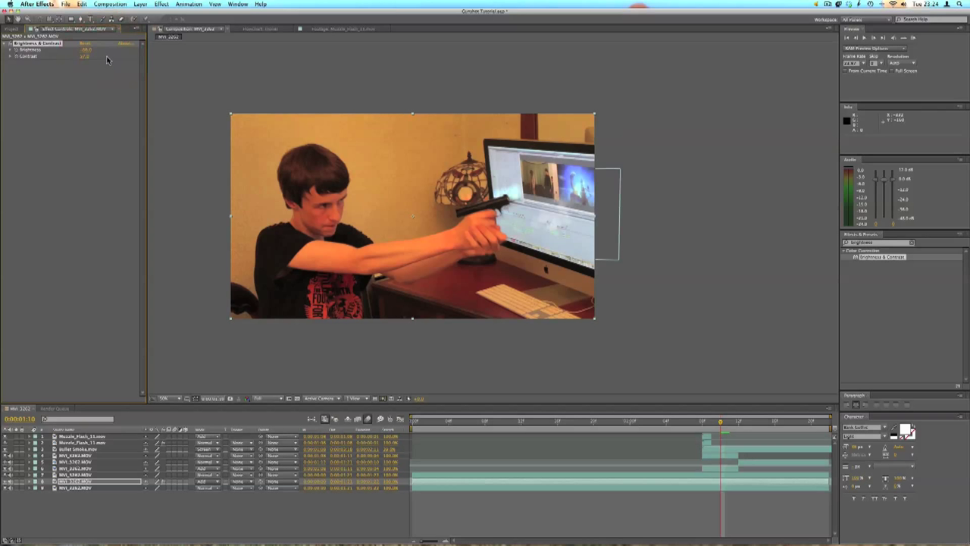
mouse_move(88, 53)
mouse_down()
mouse_move(97, 53)
mouse_move(86, 52)
mouse_up()
- Apply Hue/Saturation to the footage, lower Master Saturation slightly, and scrub from 0:00:01:03 to the flash
click(857, 243)
text(satu)
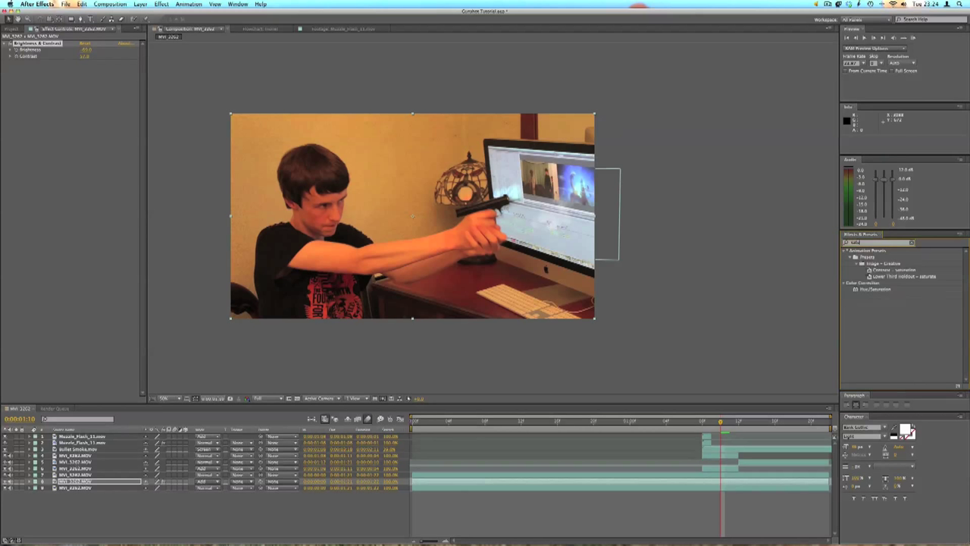
text(ration)
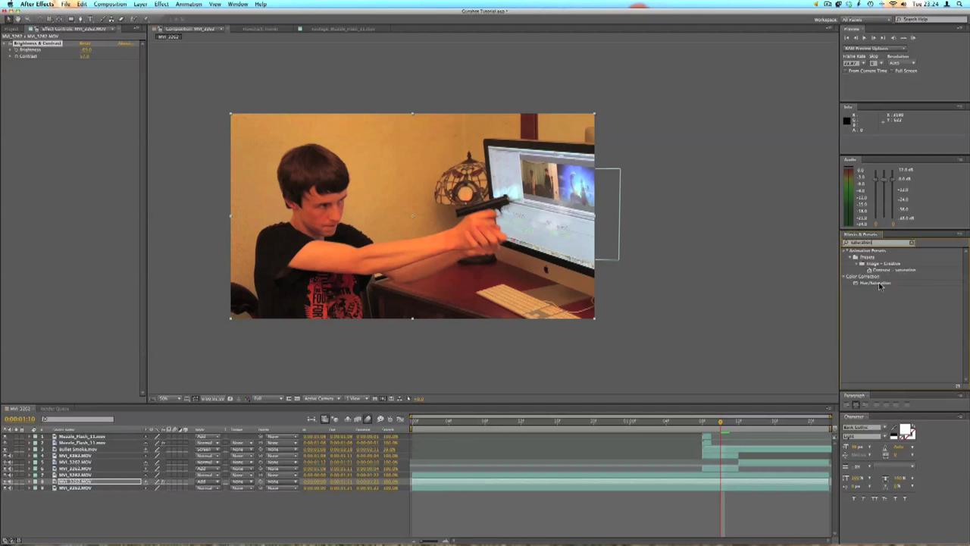
drag(881, 286, 726, 481)
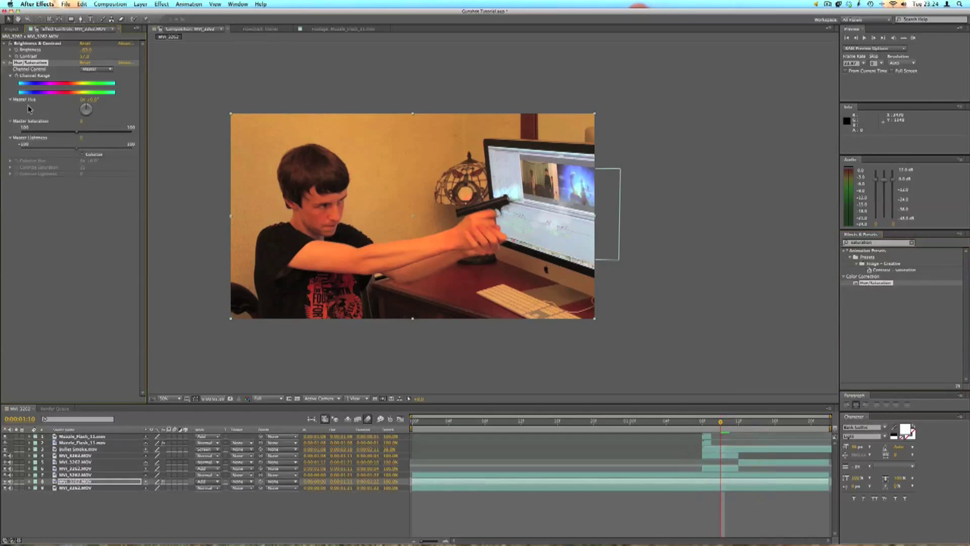
drag(72, 133, 62, 137)
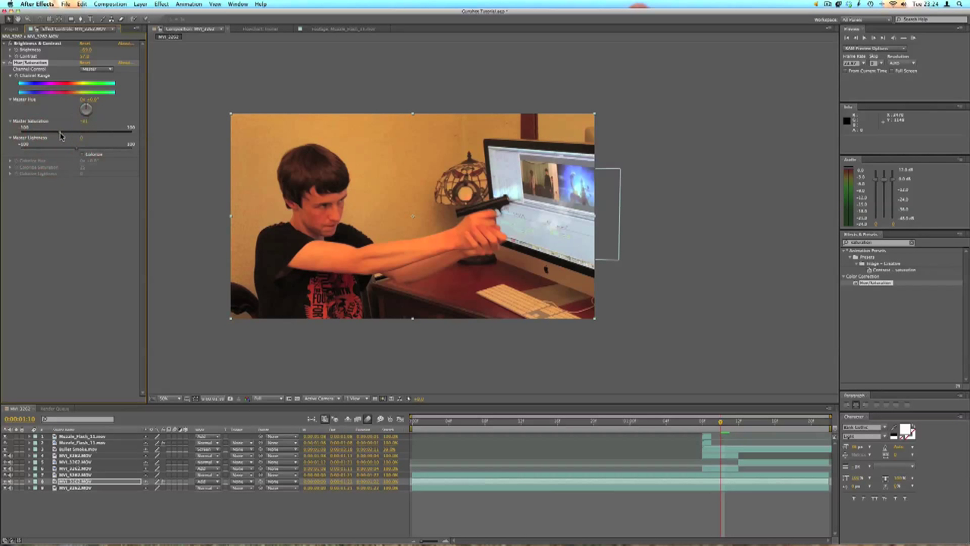
click(660, 278)
click(656, 422)
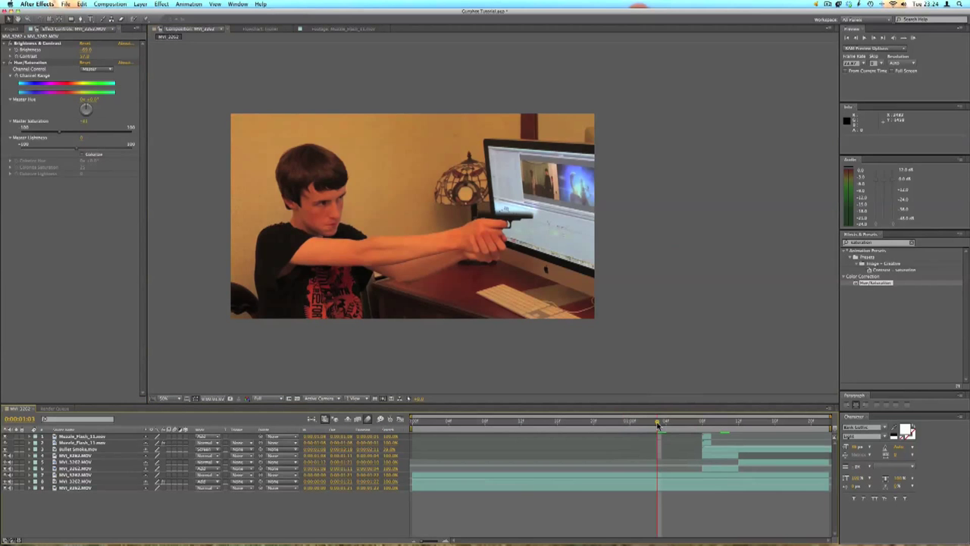
drag(659, 425, 694, 426)
- Reveal Mask 1's path, feather and opacity on the muzzle mask layer
click(80, 476)
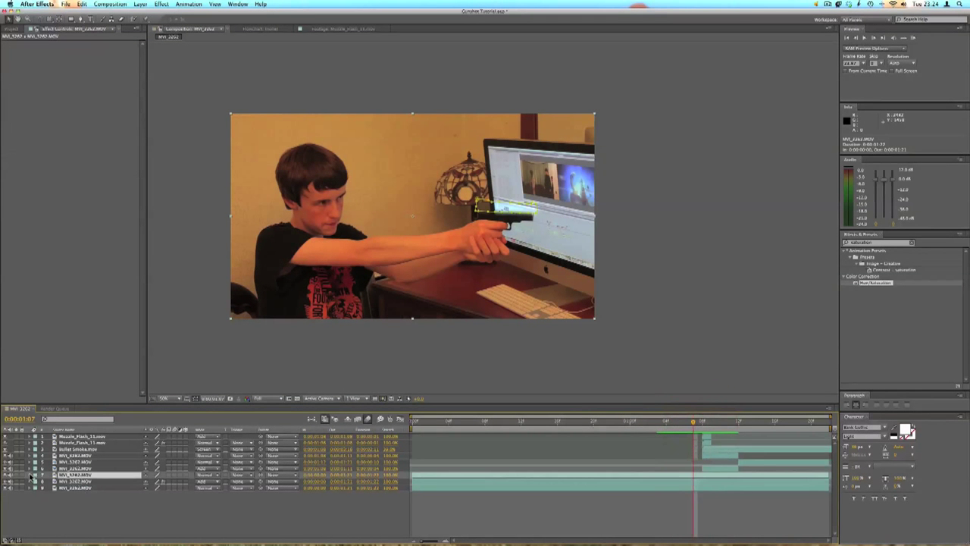
click(30, 481)
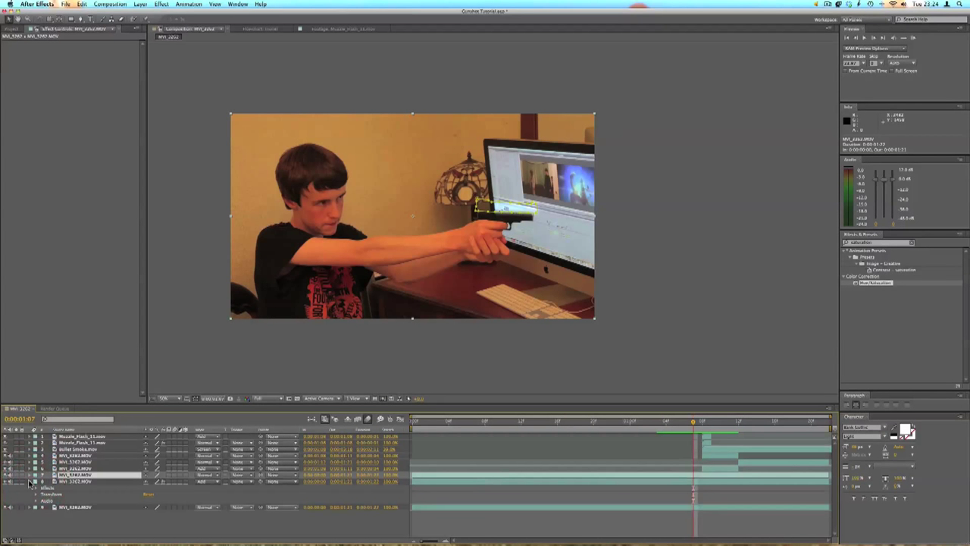
click(30, 476)
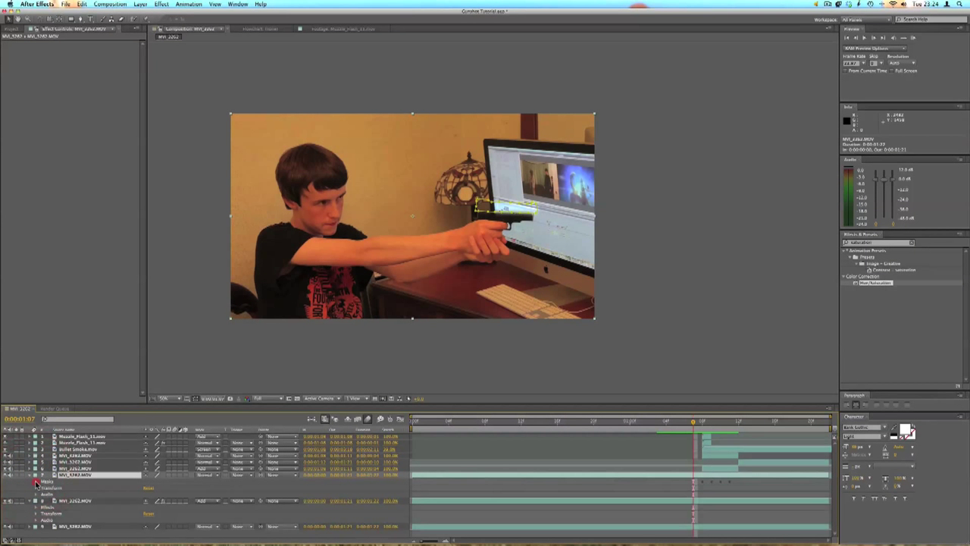
click(35, 483)
click(61, 489)
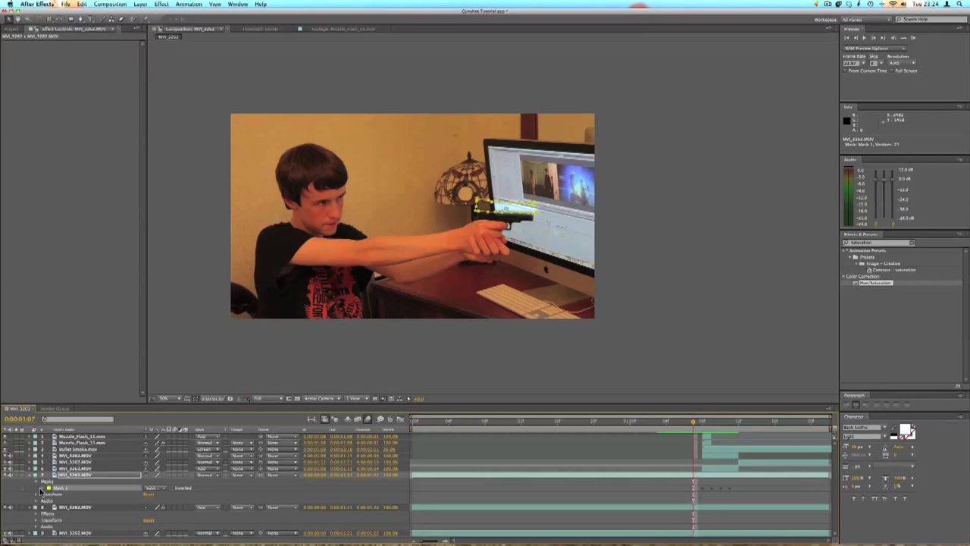
click(42, 488)
- At 0:00:01:07, drag the muzzle mask out of the frame, check neighbouring frames, and collapse it
key(Page_Up)
key(Page_Up)
key(Page_Up)
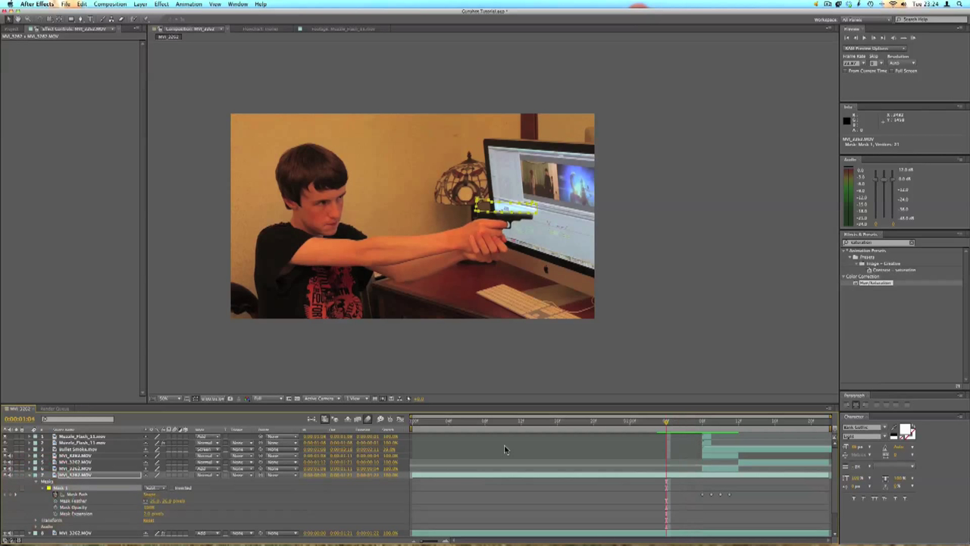
key(Page_Down)
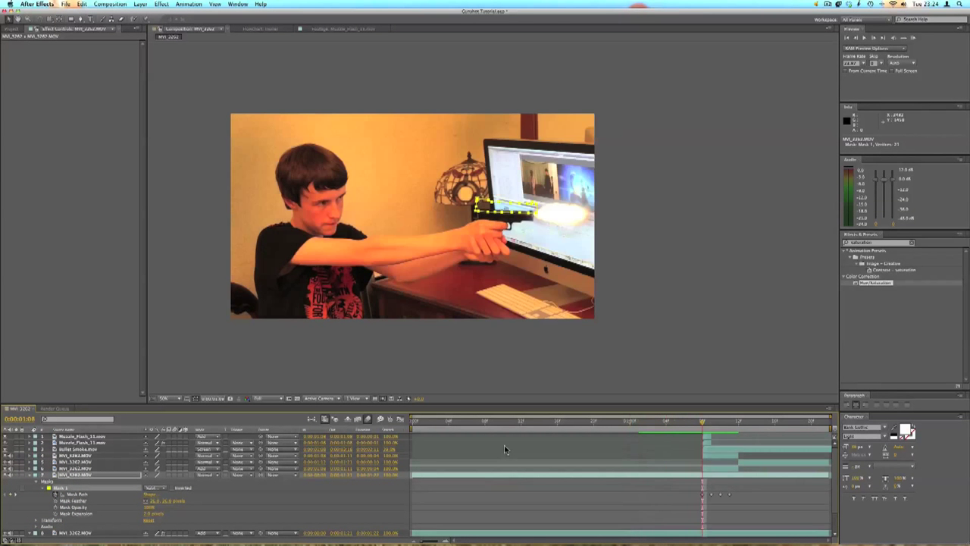
key(Page_Up)
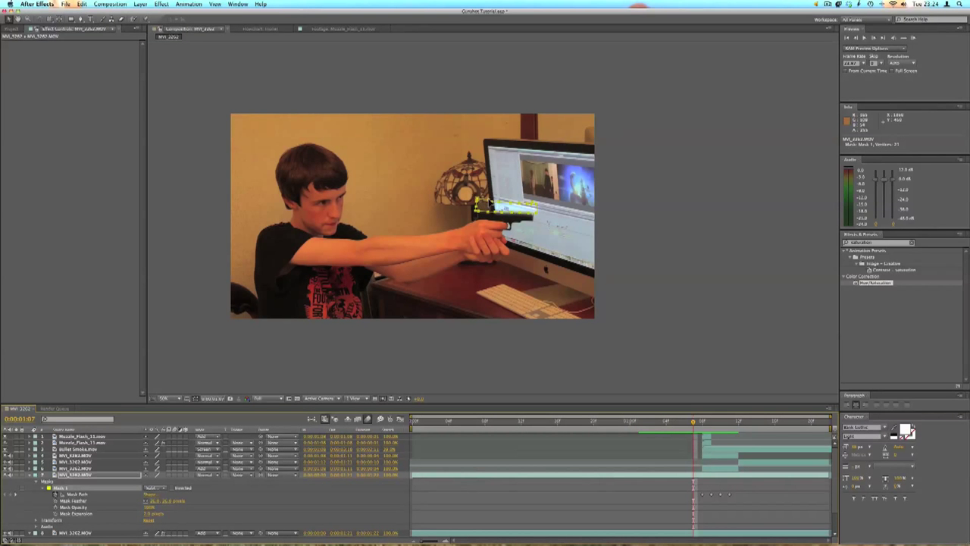
drag(488, 202, 732, 165)
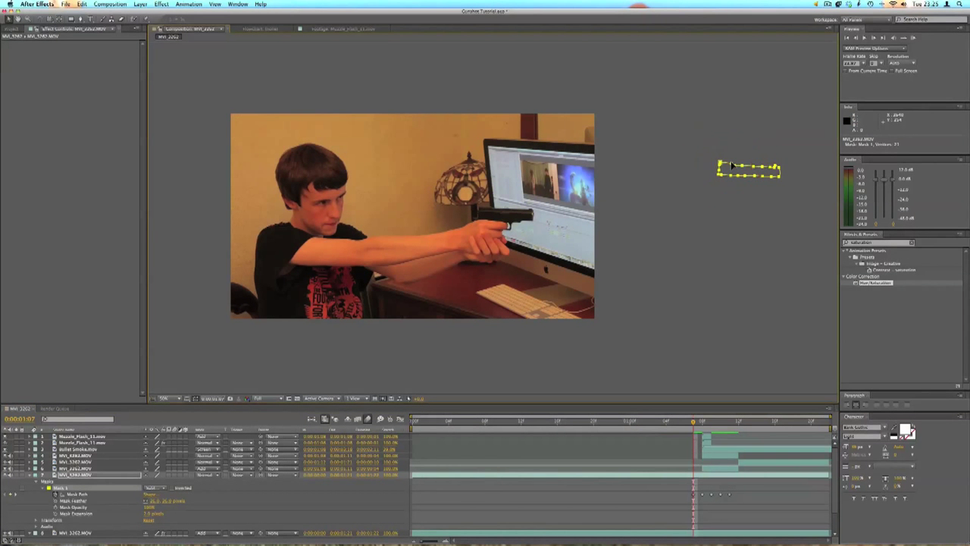
key(Page_Down)
key(Page_Down)
key(Page_Down)
key(Page_Down)
key(Page_Down)
key(Page_Down)
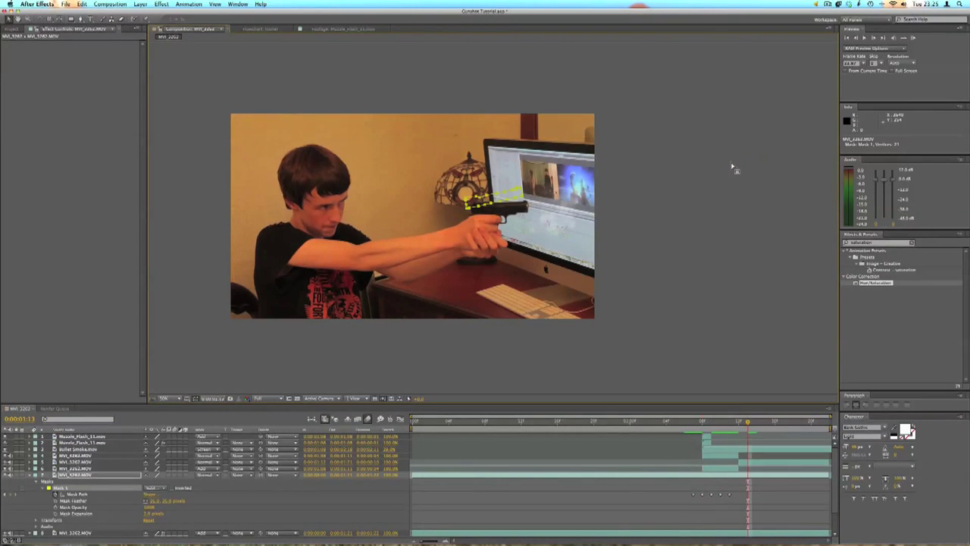
key(Page_Down)
key(Page_Down)
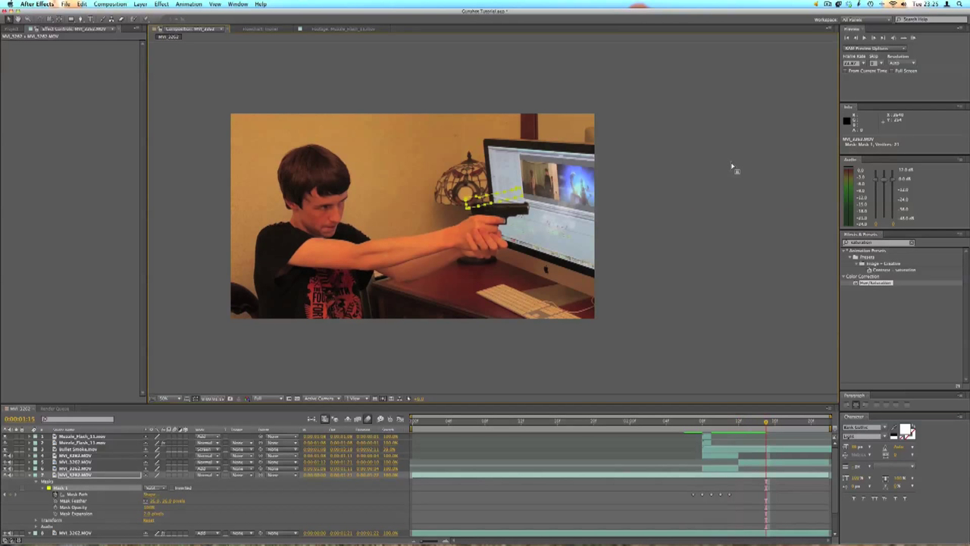
key(Page_Up)
key(Page_Up)
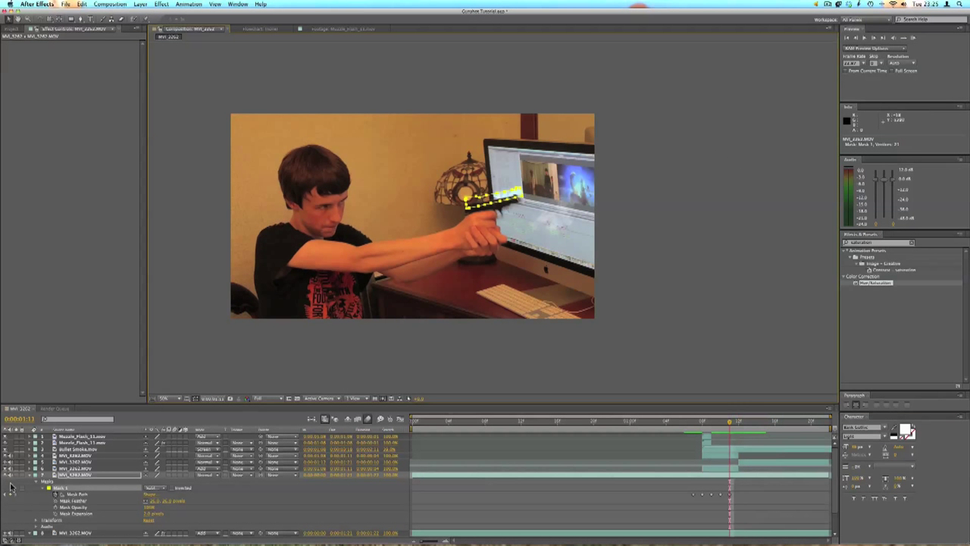
click(29, 475)
- Show only Opacity on the MVI_3262 layer and copy its Opacity keyframes
click(31, 462)
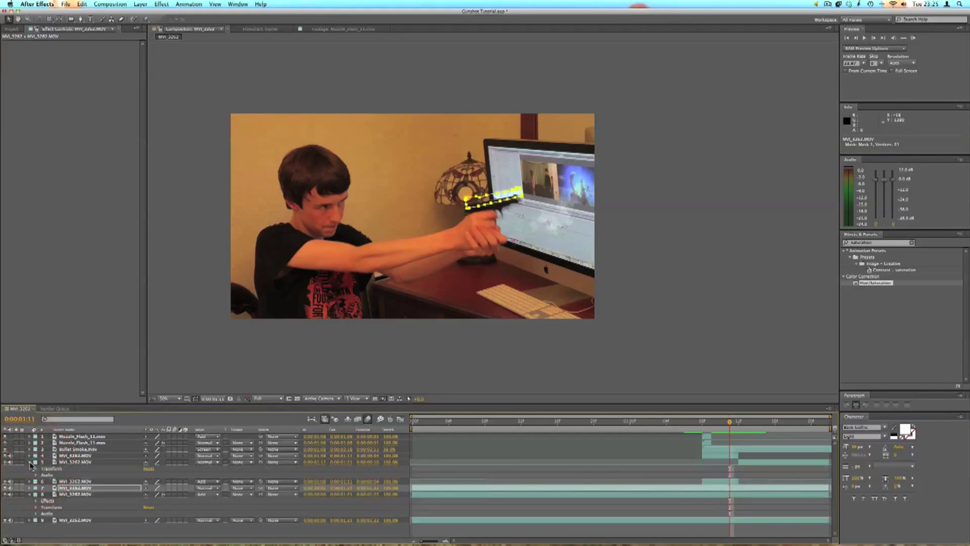
click(76, 461)
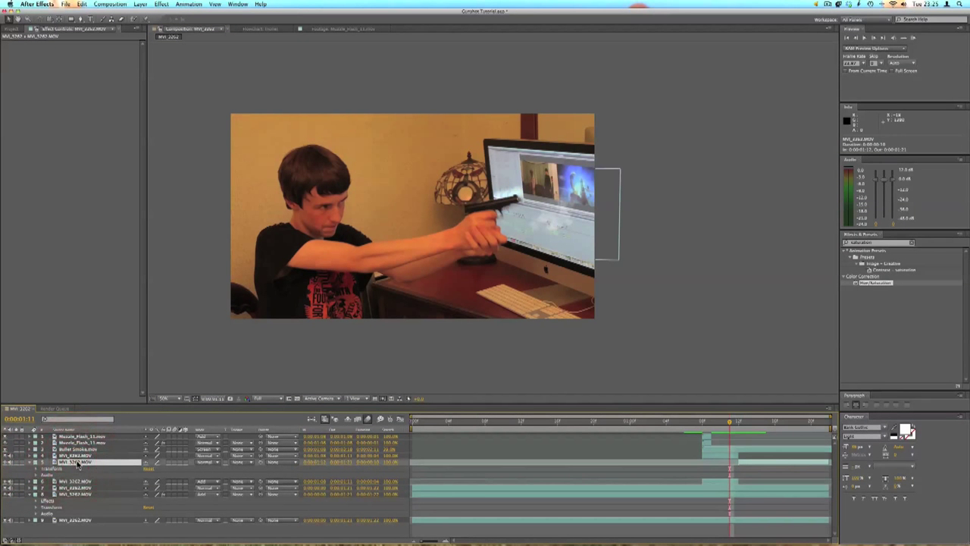
key(t)
click(76, 475)
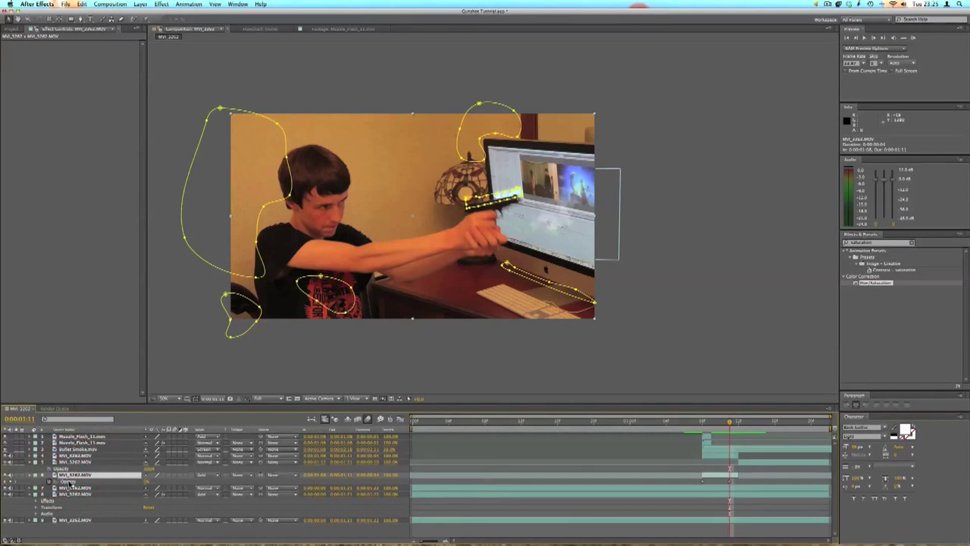
click(69, 482)
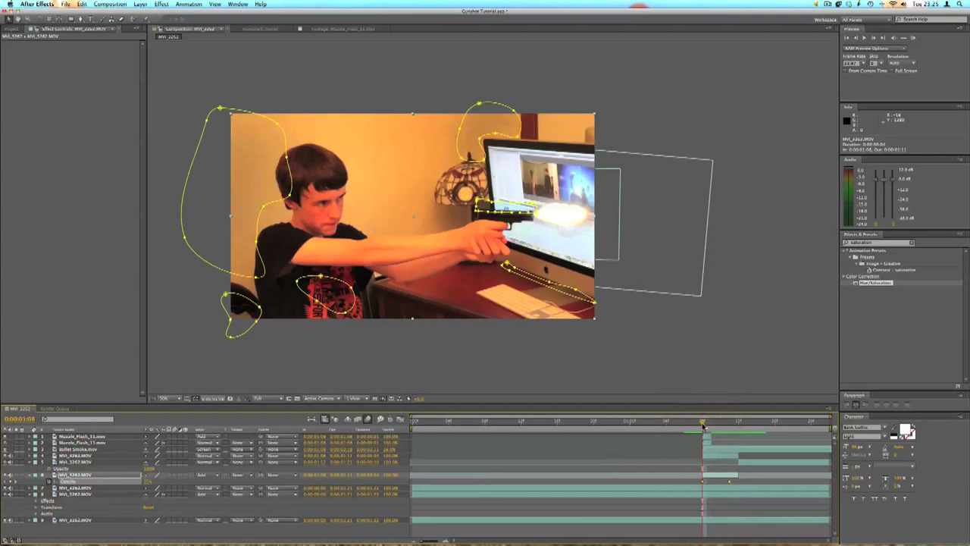
key(ctrl+c)
click(75, 495)
click(77, 475)
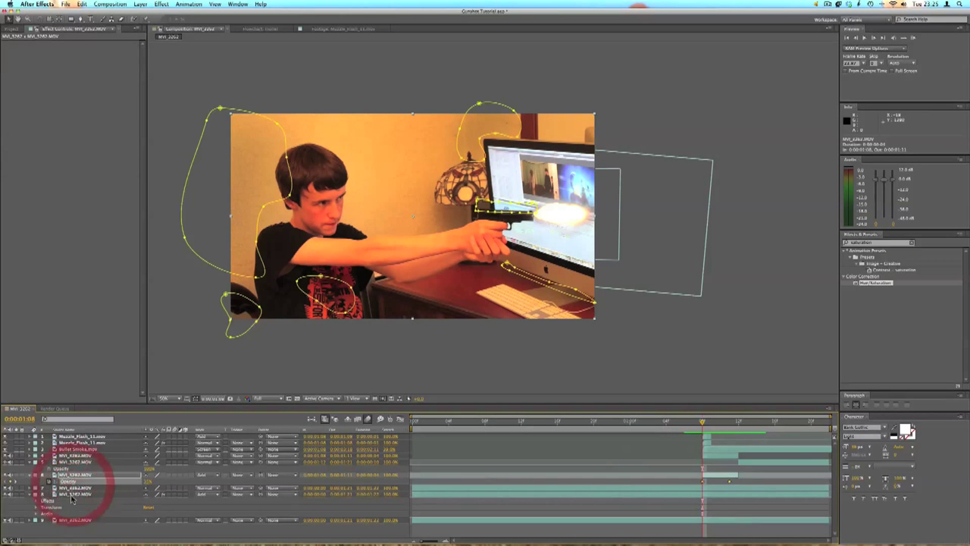
- Paste the Opacity keyframes onto the other layer and scrub from 0:00:01:04 to 0:00:01:10
click(74, 494)
key(t)
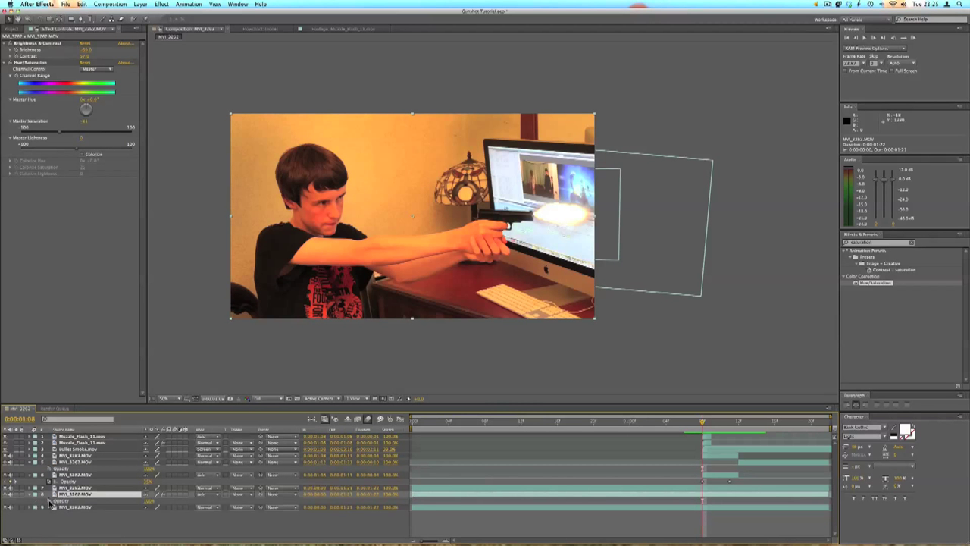
click(50, 503)
key(ctrl+v)
click(671, 424)
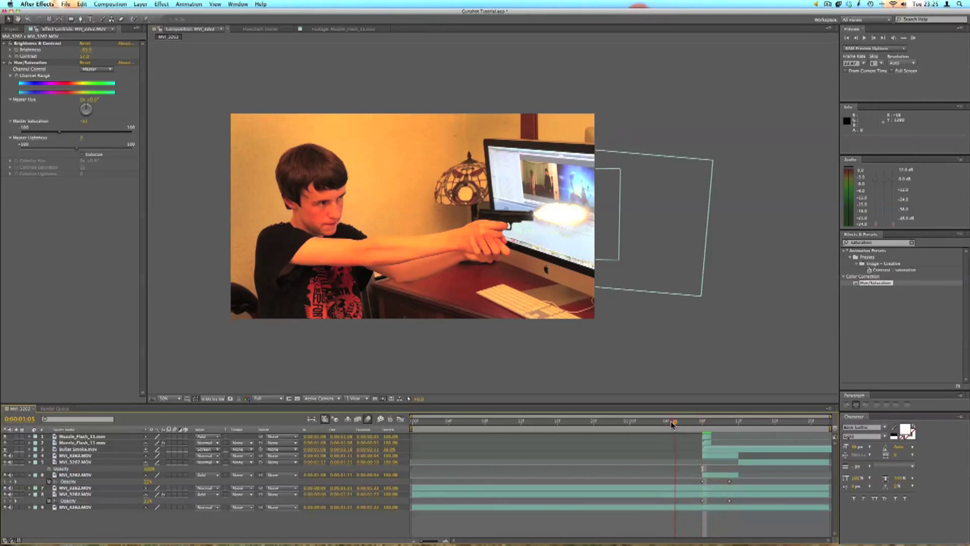
click(667, 422)
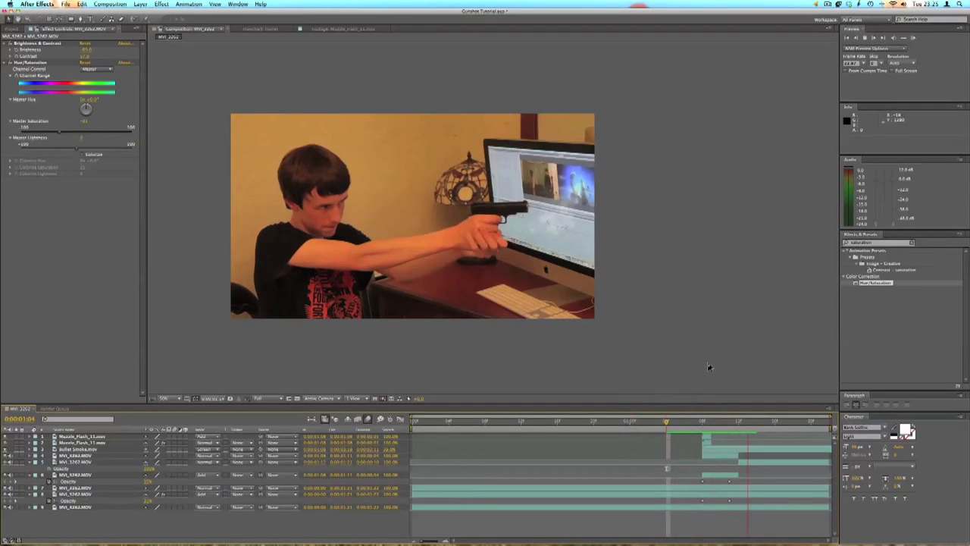
click(667, 422)
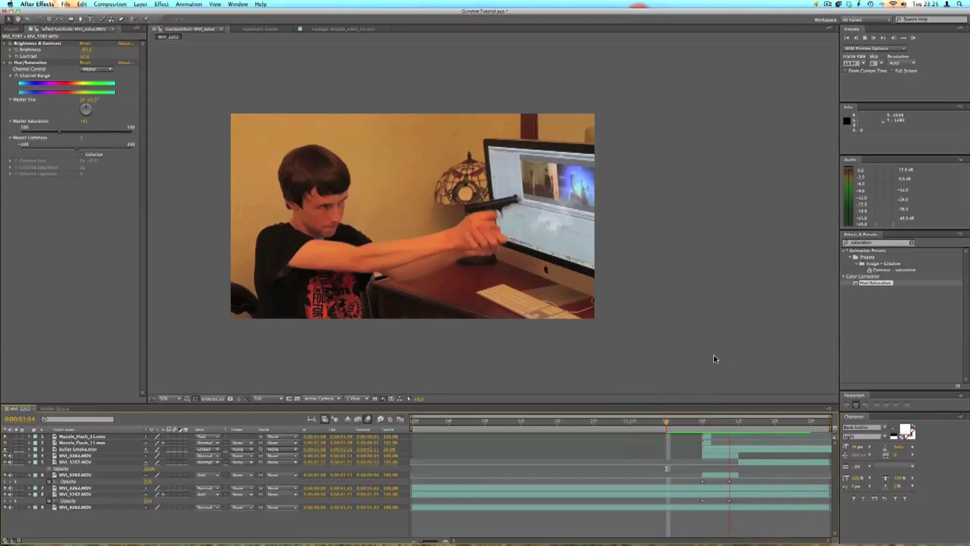
drag(676, 423, 702, 428)
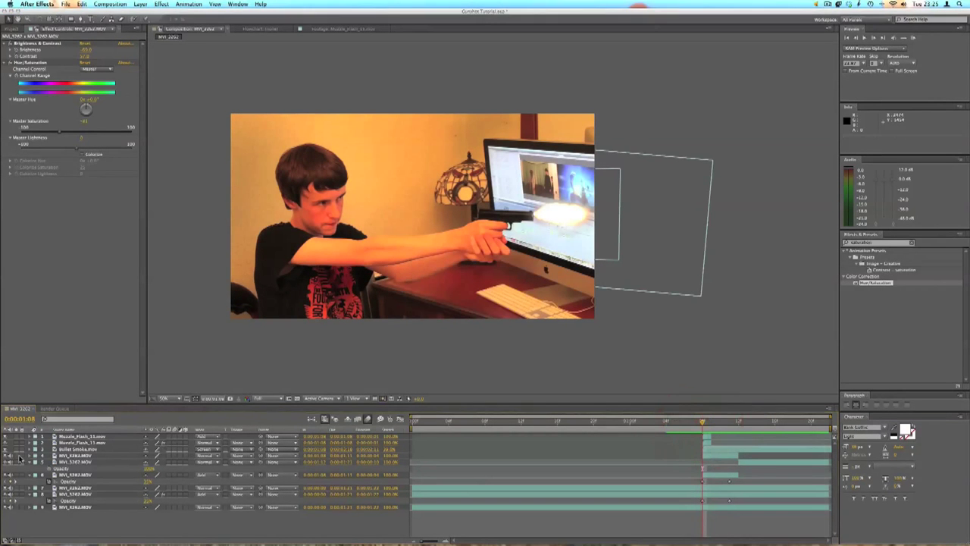
- Dismiss the label colour menu and collapse each layer's open Opacity property
click(35, 464)
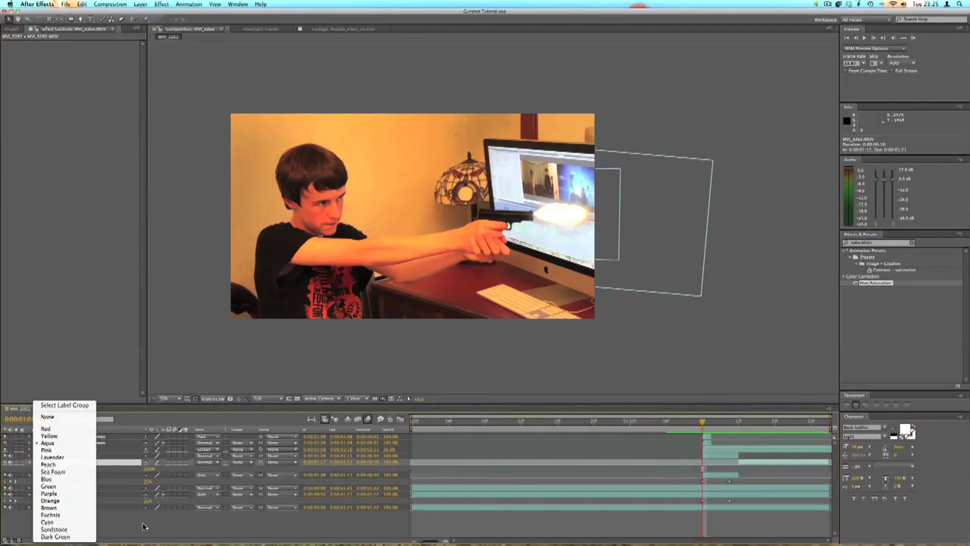
click(95, 503)
click(28, 467)
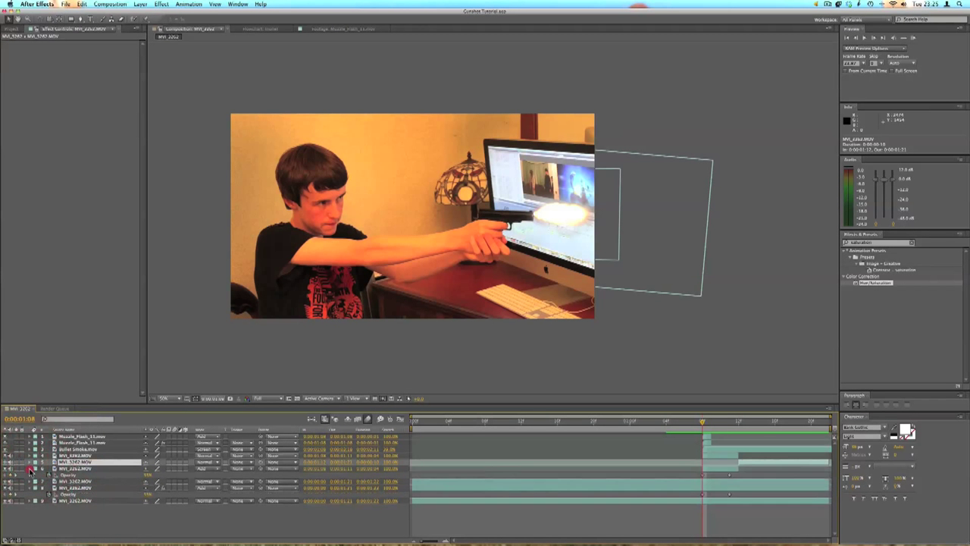
click(29, 470)
click(28, 467)
click(28, 470)
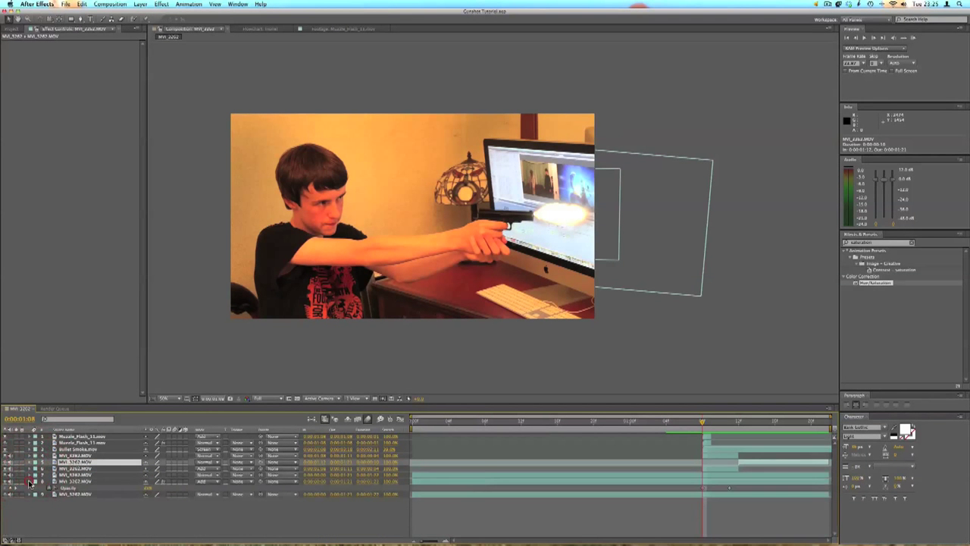
click(28, 482)
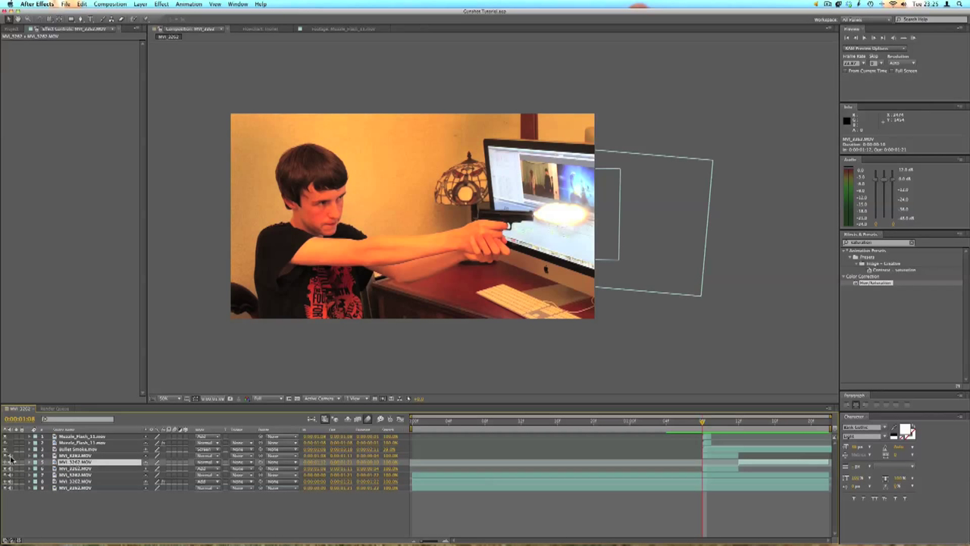
- Click through the layers, deselect all, and play from 0:00:01:06 to the muzzle-flash frame
click(76, 470)
click(77, 481)
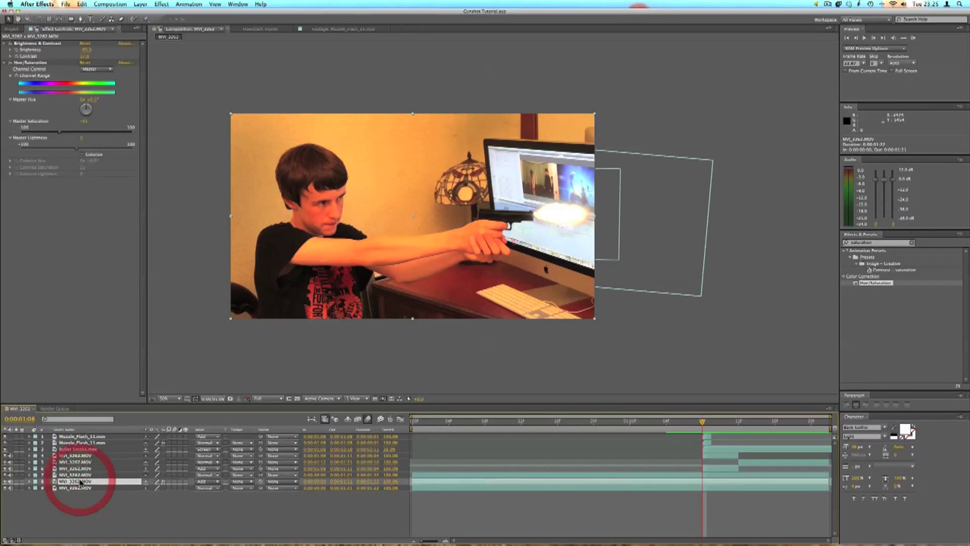
click(82, 475)
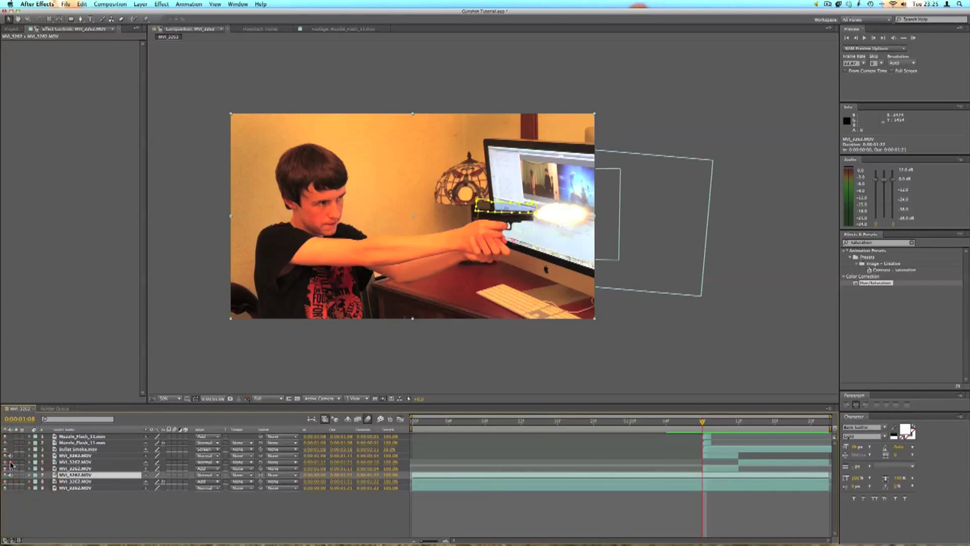
click(528, 508)
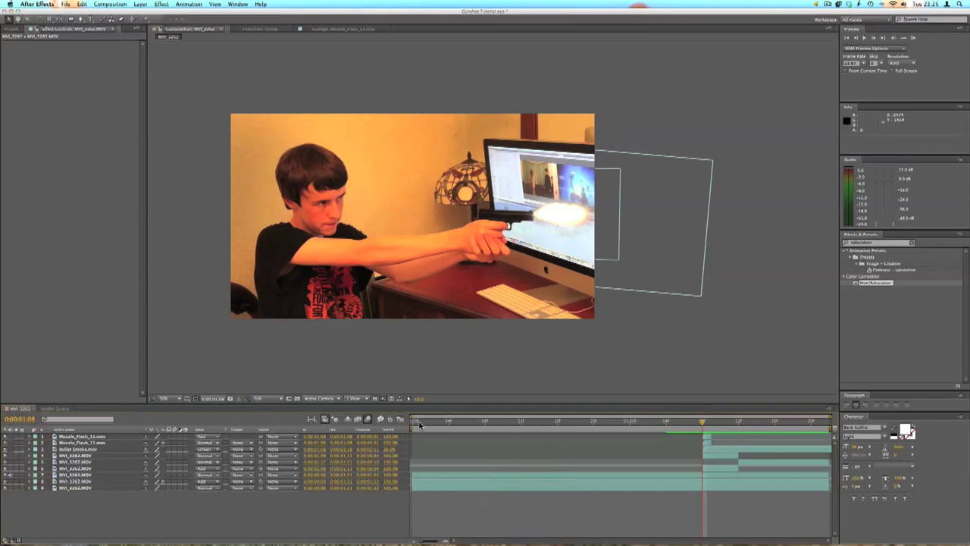
click(685, 422)
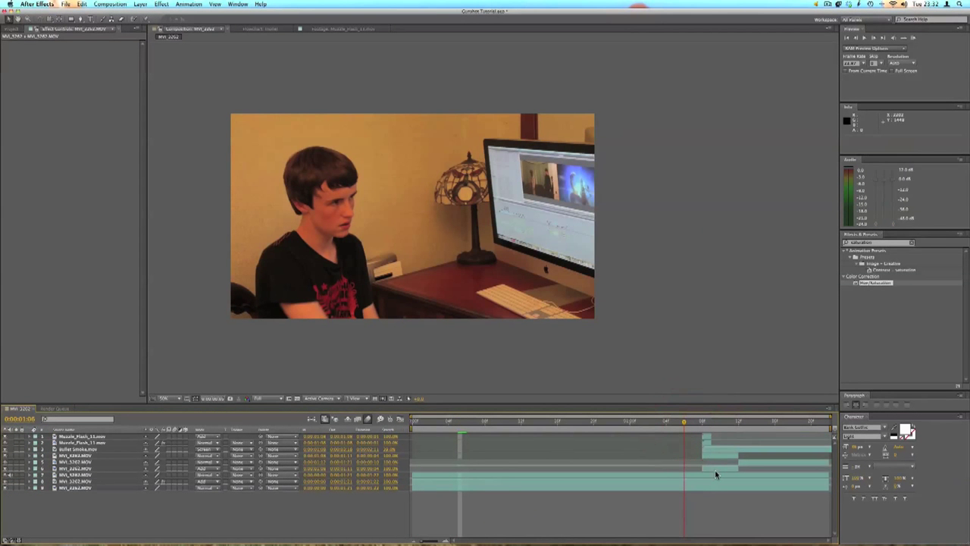
key(space)
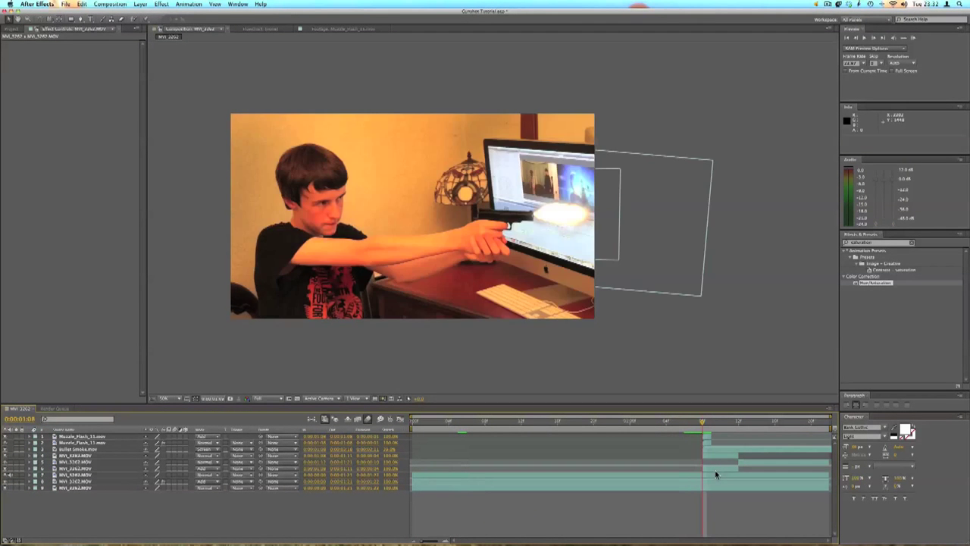
- Turn on motion blur for the gun-slide layer, checking its mask around frames 1:09–1:10
click(369, 423)
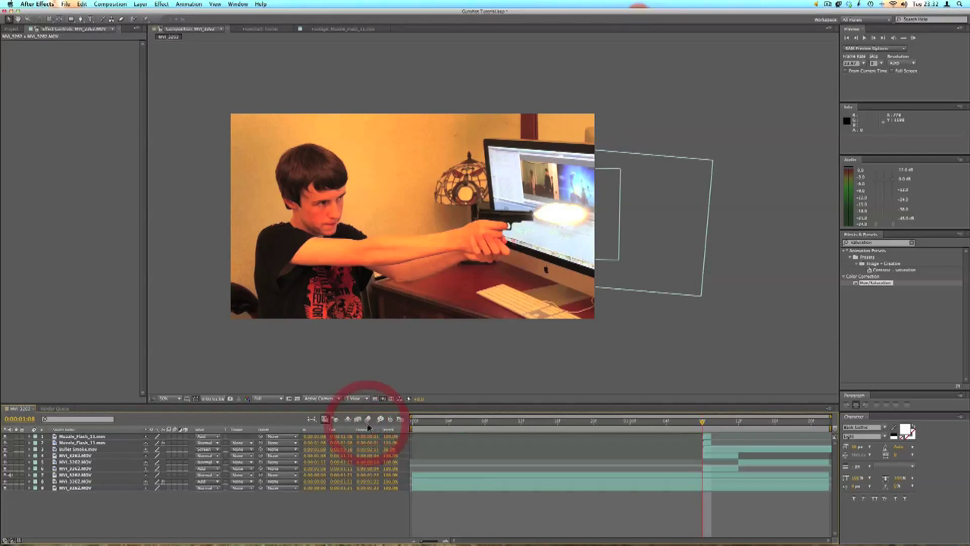
click(85, 437)
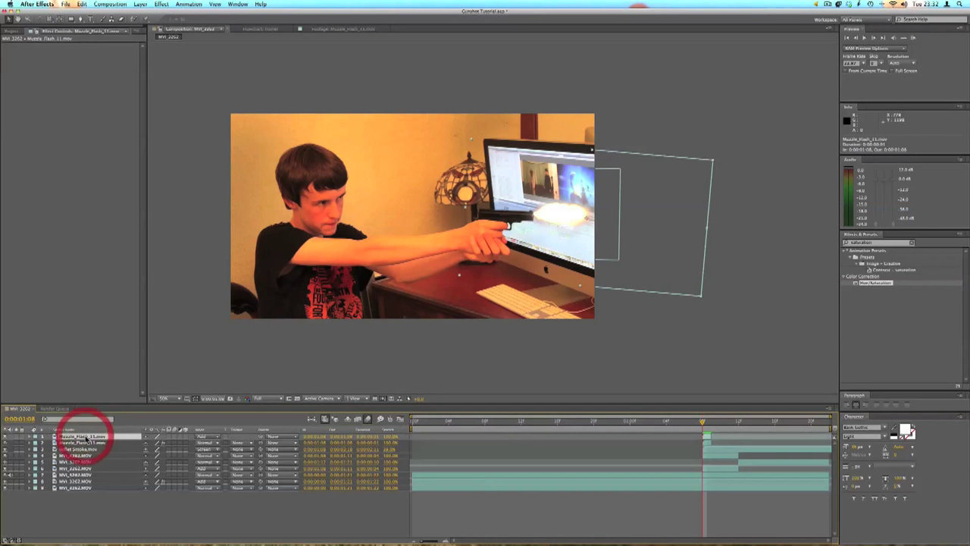
click(76, 456)
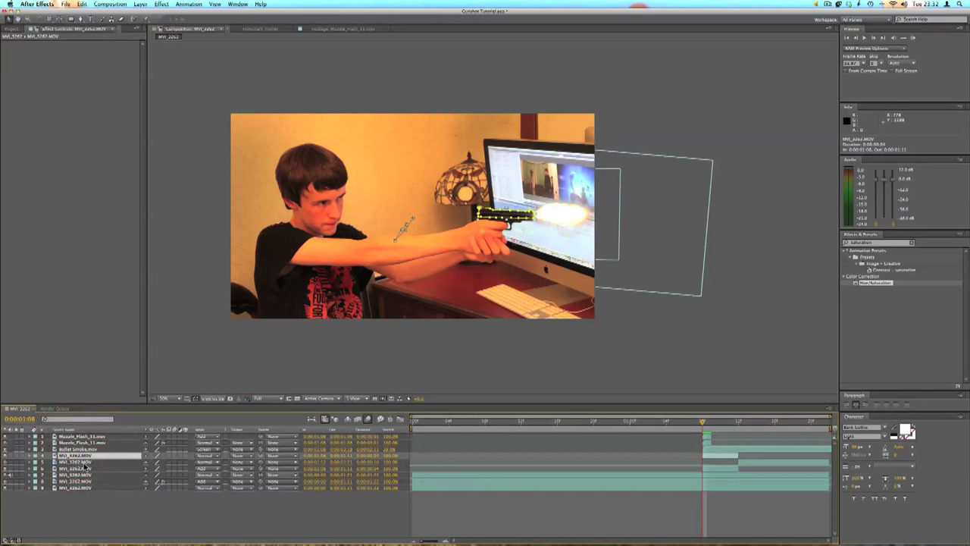
key(Page_Down)
key(Page_Down)
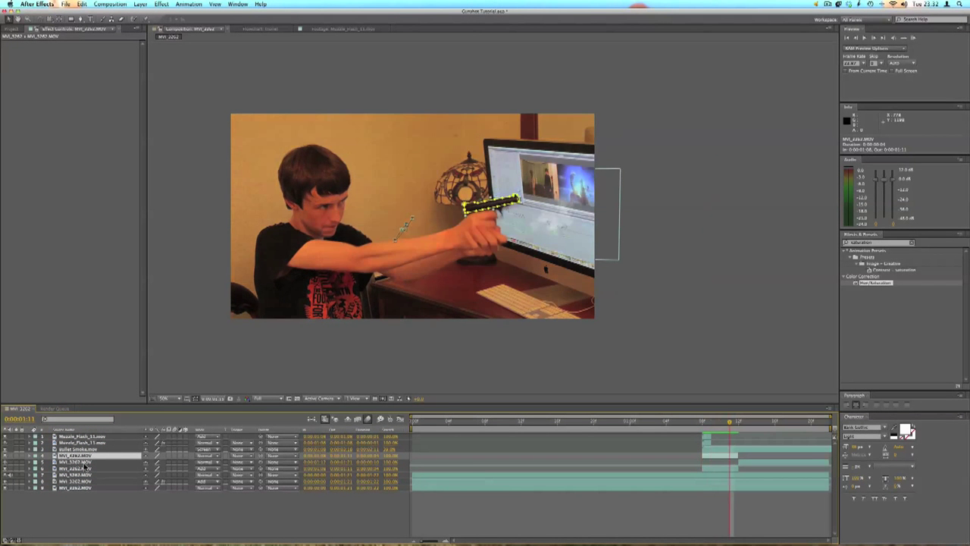
key(Page_Up)
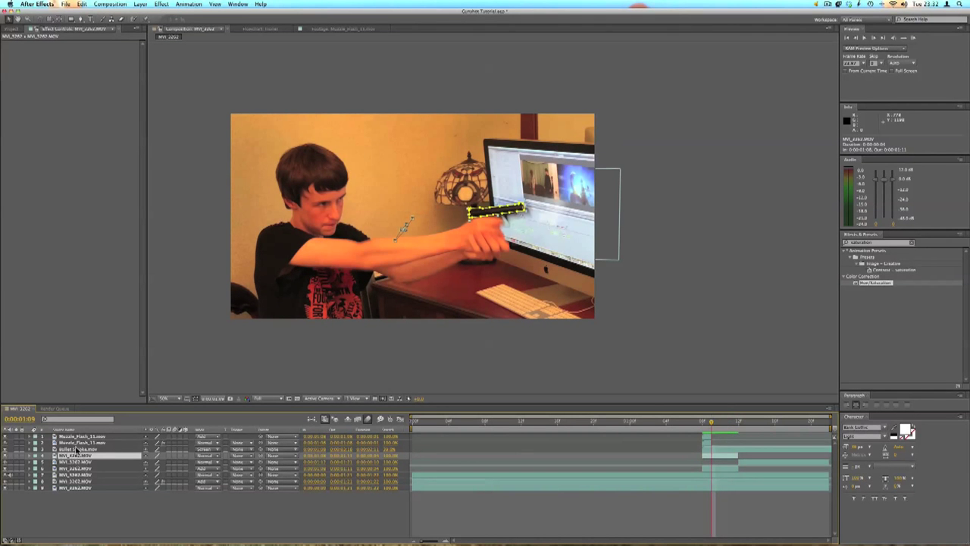
click(175, 455)
- Preview the gunshot from 1:06, save the project, and return to the muzzle-flash frame 1:08
click(682, 423)
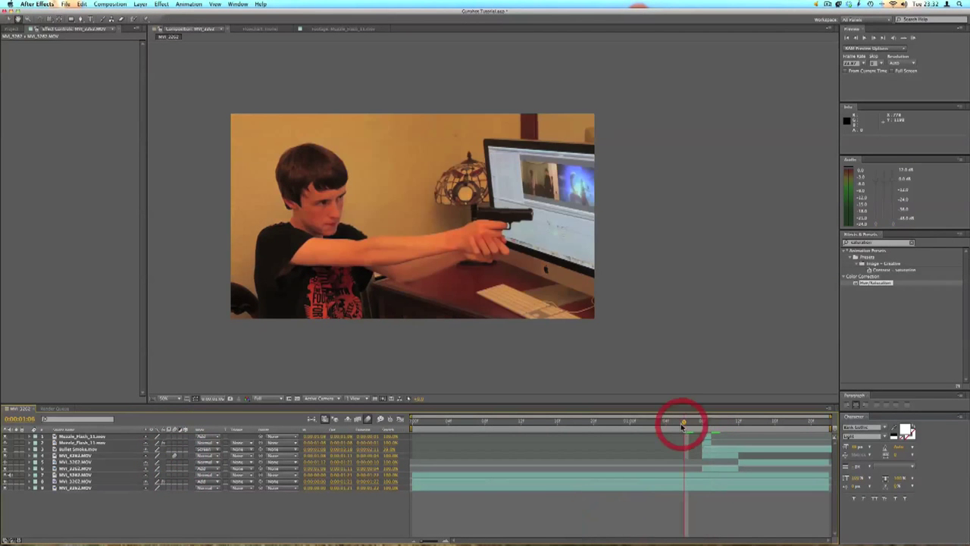
key(space)
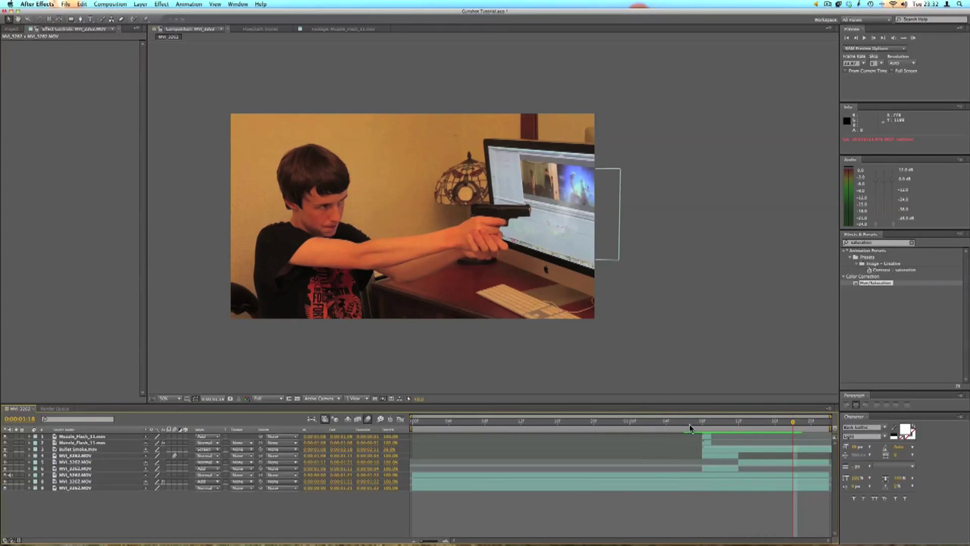
key(super+s)
click(721, 427)
click(722, 427)
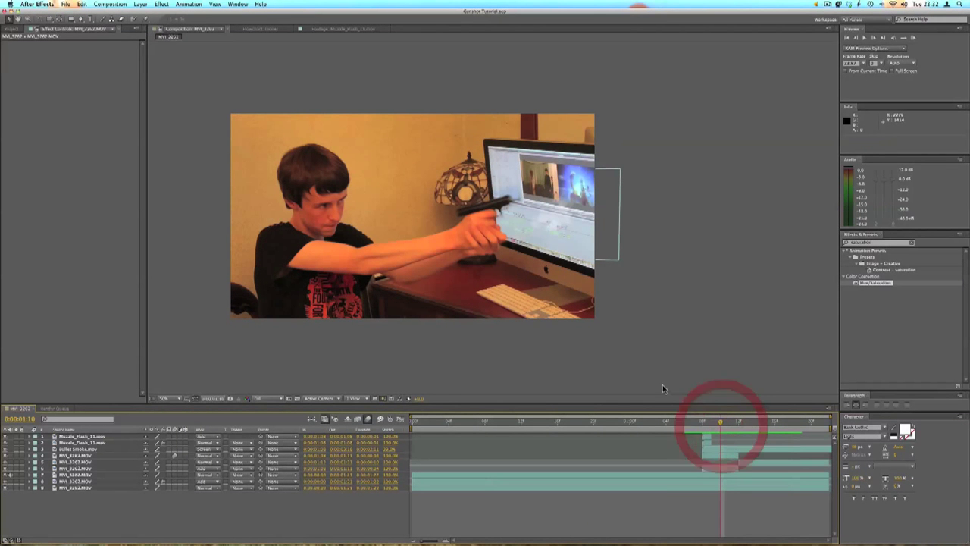
click(702, 427)
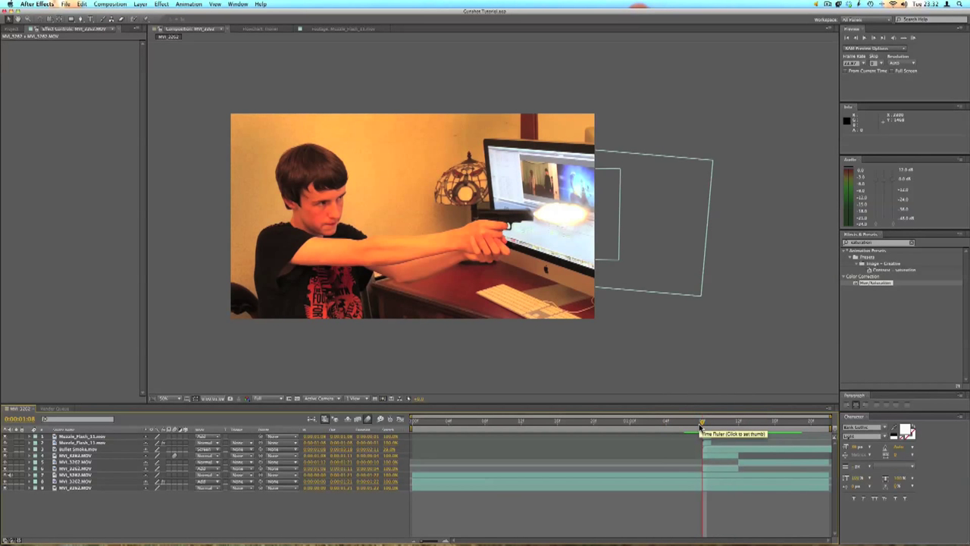